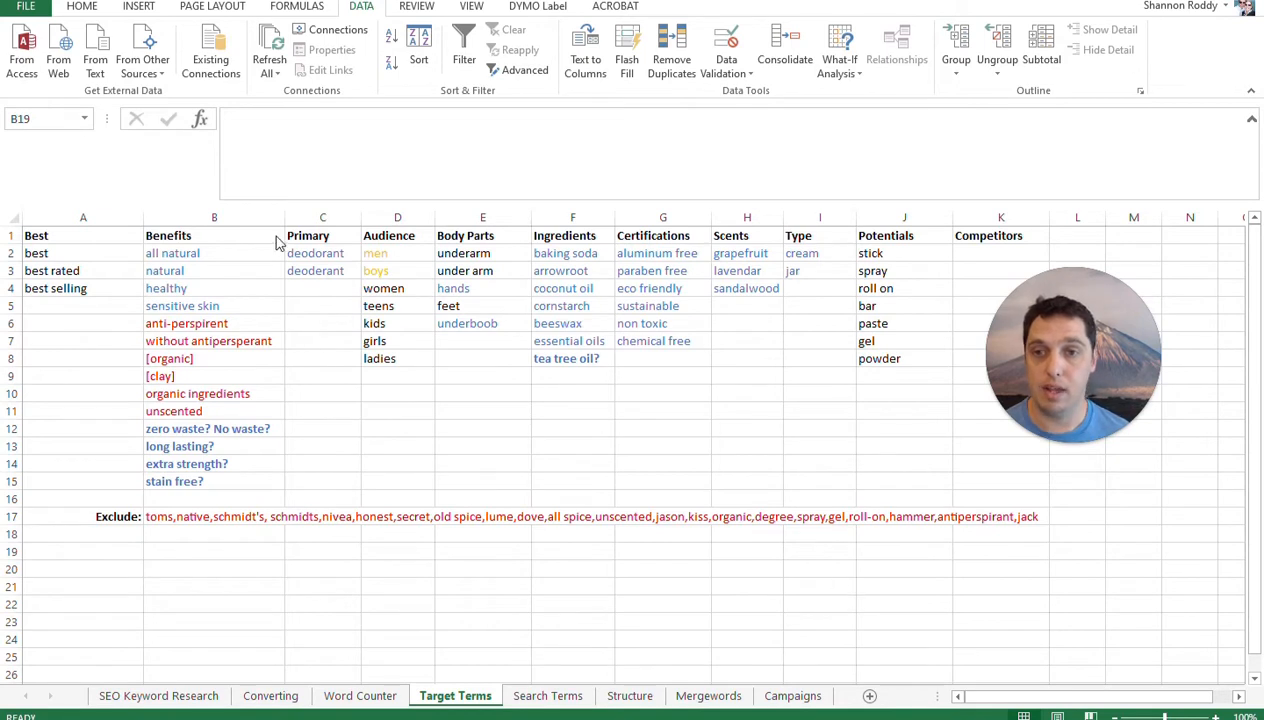
Review the deodorant target terms by category, including Benefits, Primary, Ingredients and Type, to pick a seed keyword from the all natural term
click(214, 236)
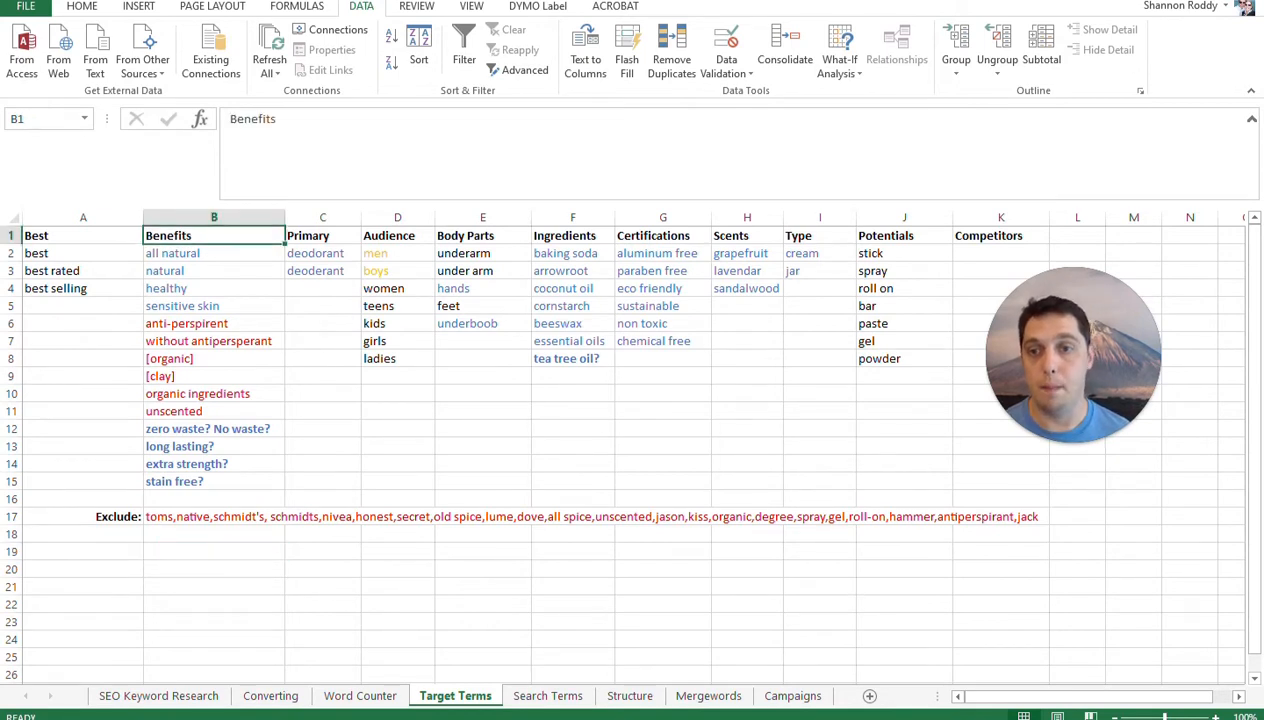
key(Down)
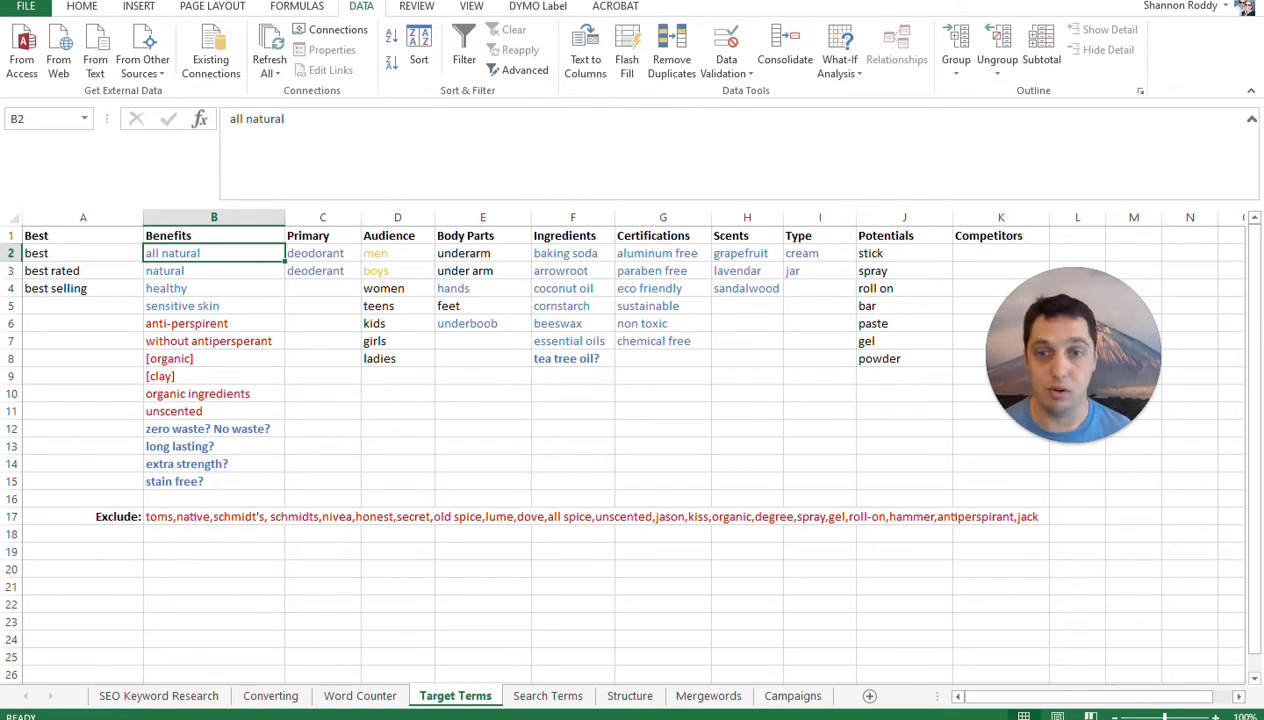
click(322, 306)
click(322, 289)
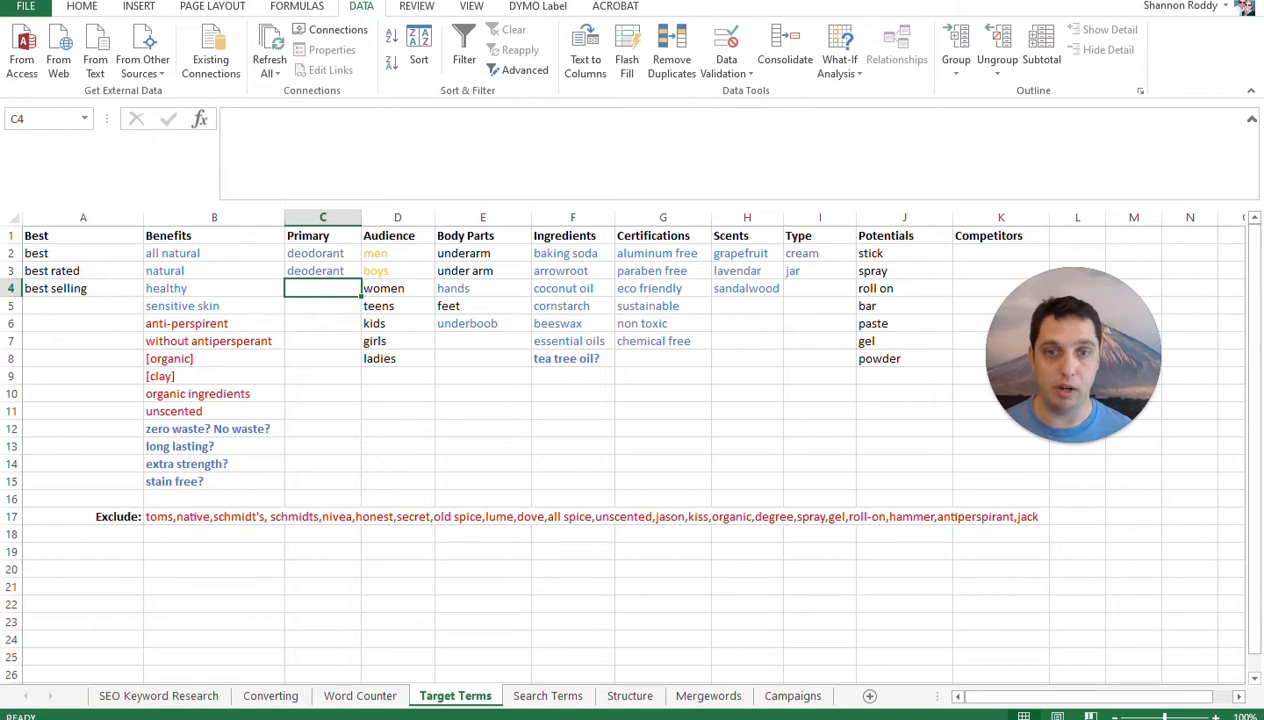
drag(572, 253, 572, 358)
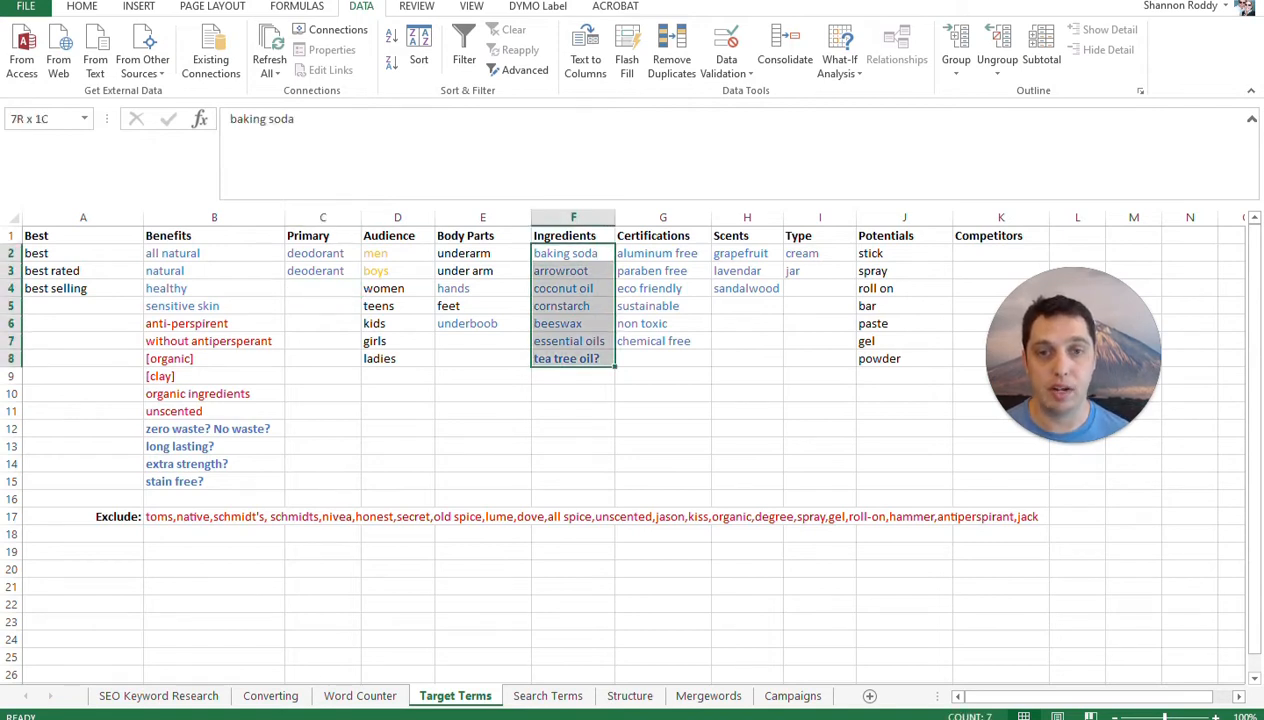
click(572, 393)
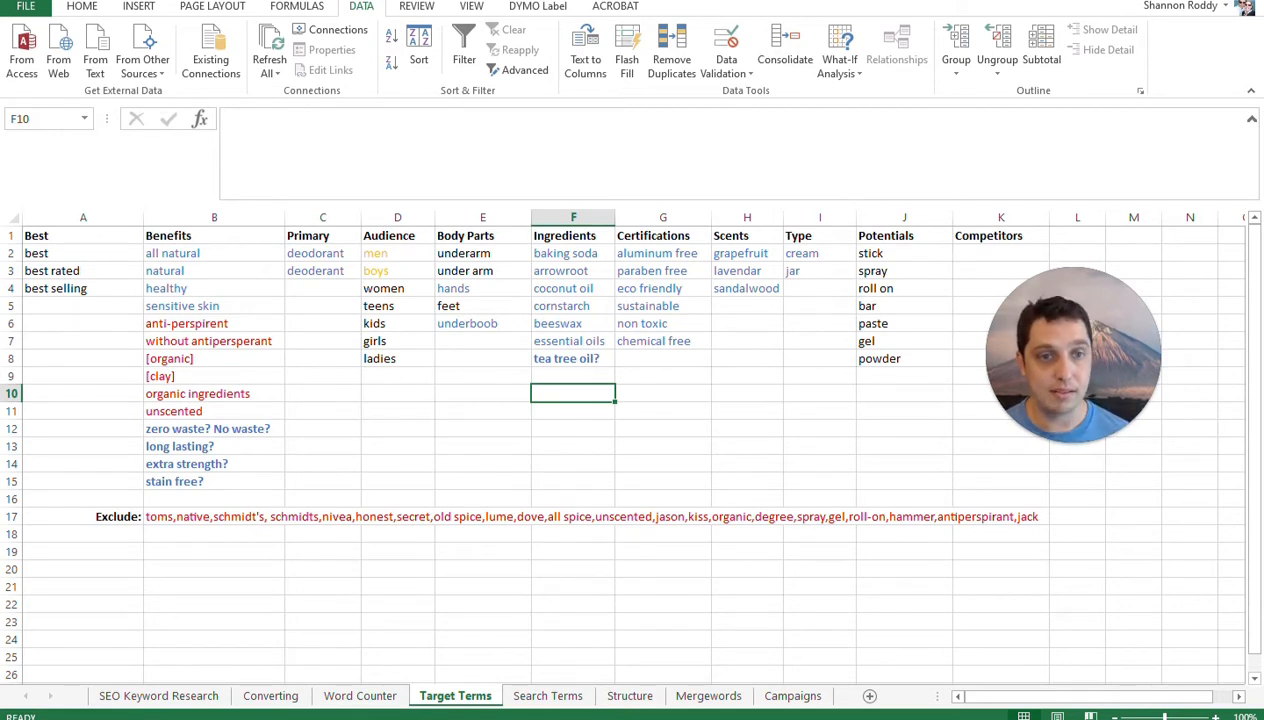
click(819, 289)
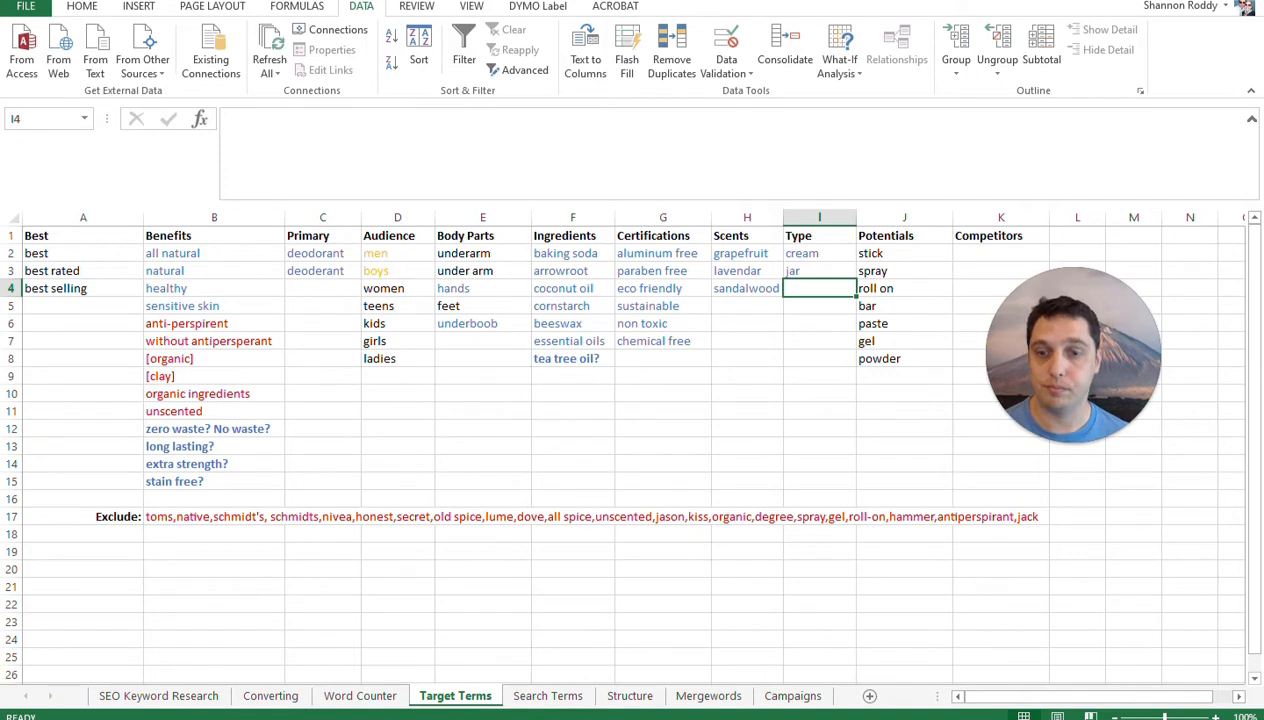
key(alt+Tab)
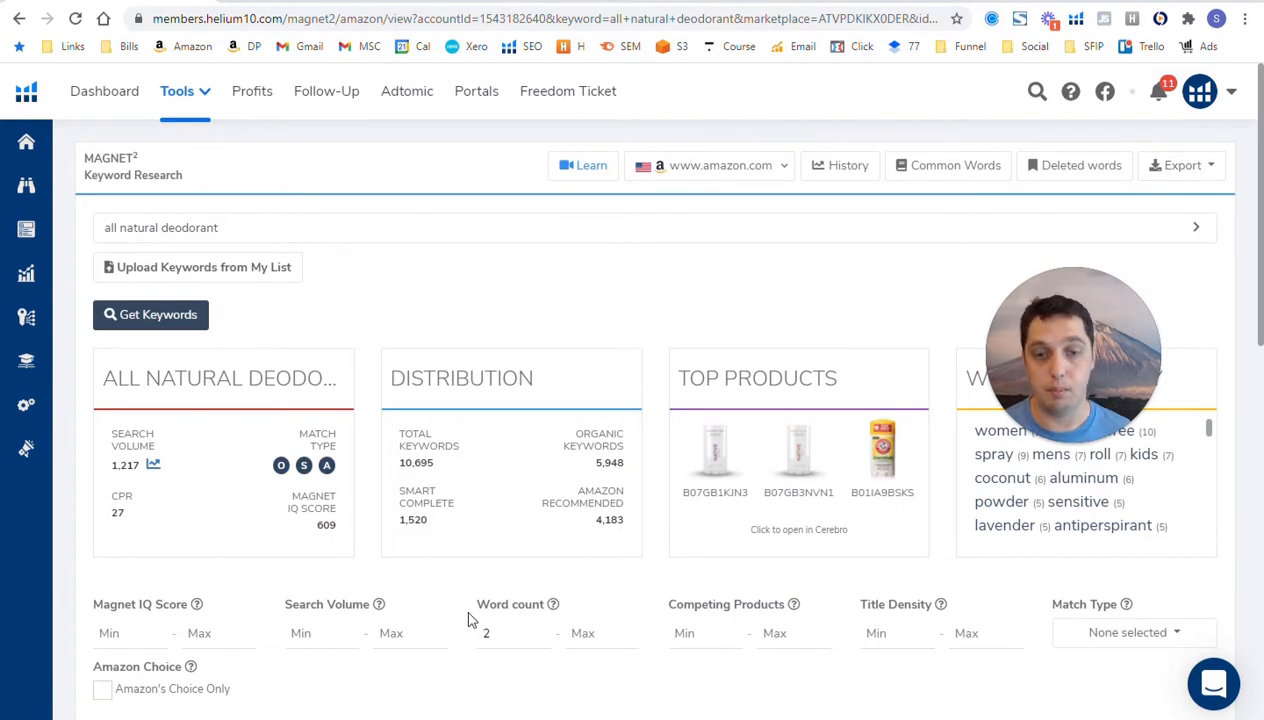
key(alt+Tab)
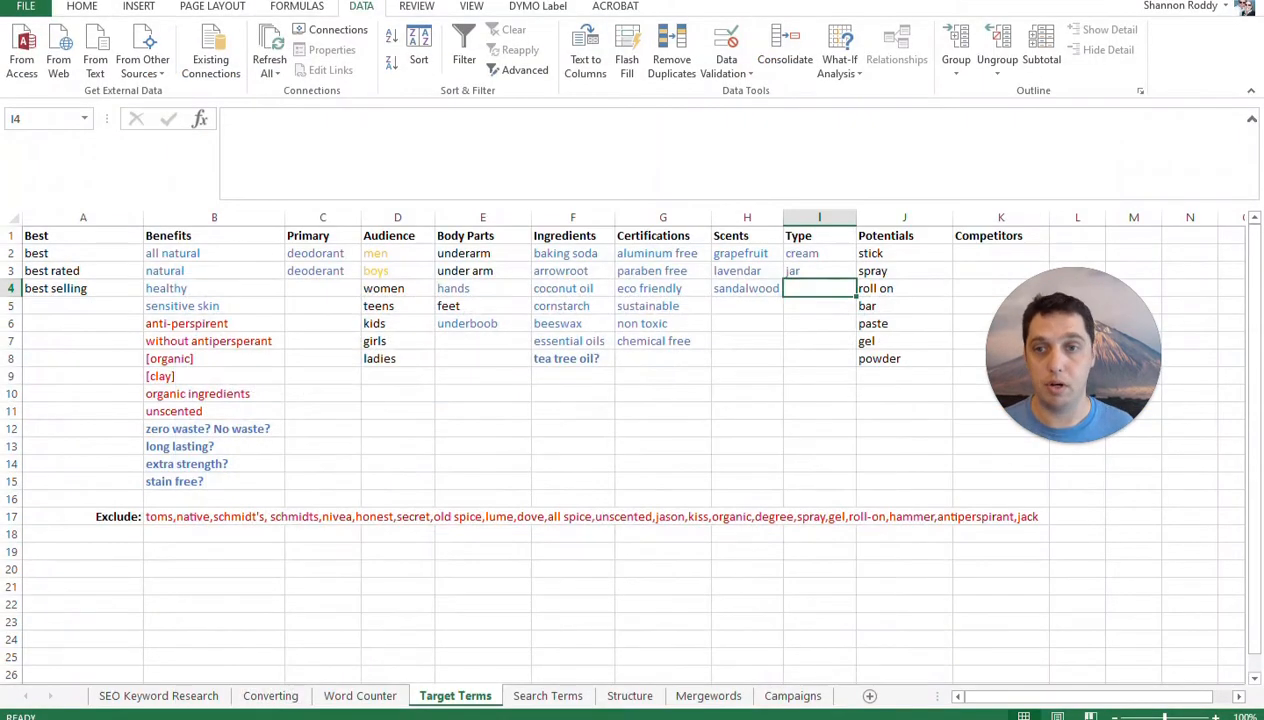
click(322, 254)
click(213, 254)
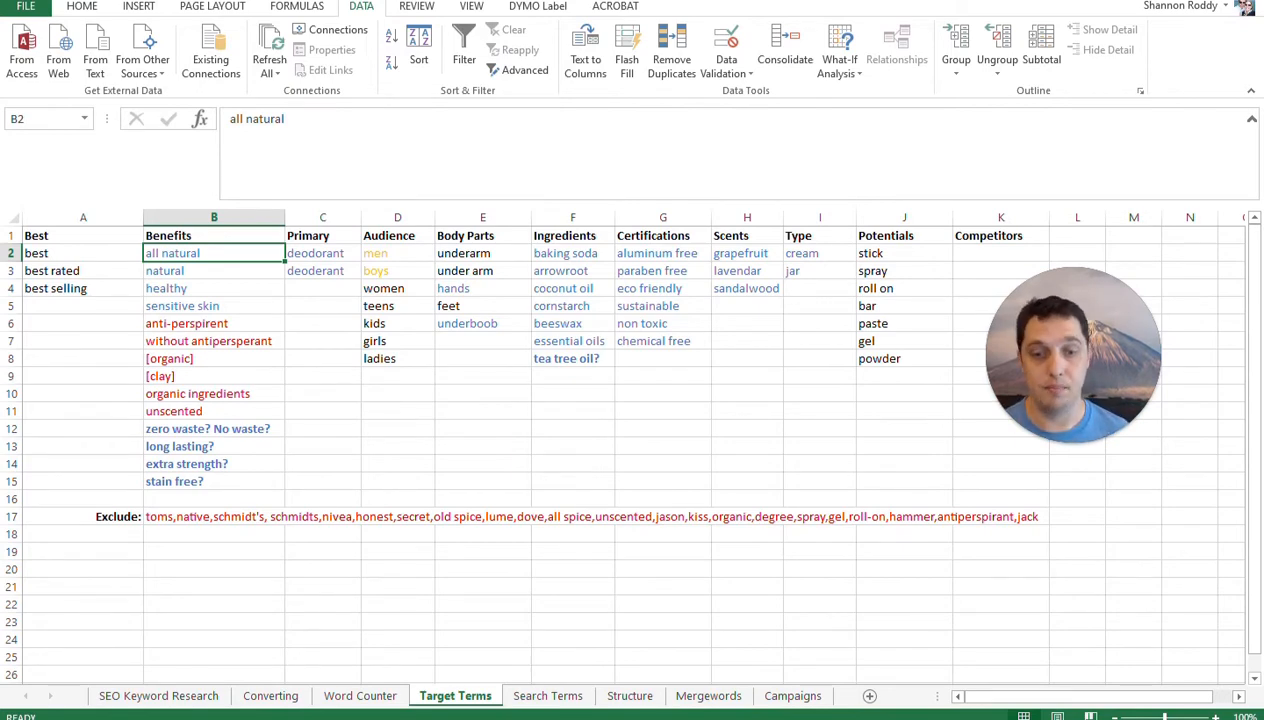
Switch to Helium 10 Magnet and examine the word frequency list for all natural deodorant against the spreadsheet's target terms
key(alt+Tab)
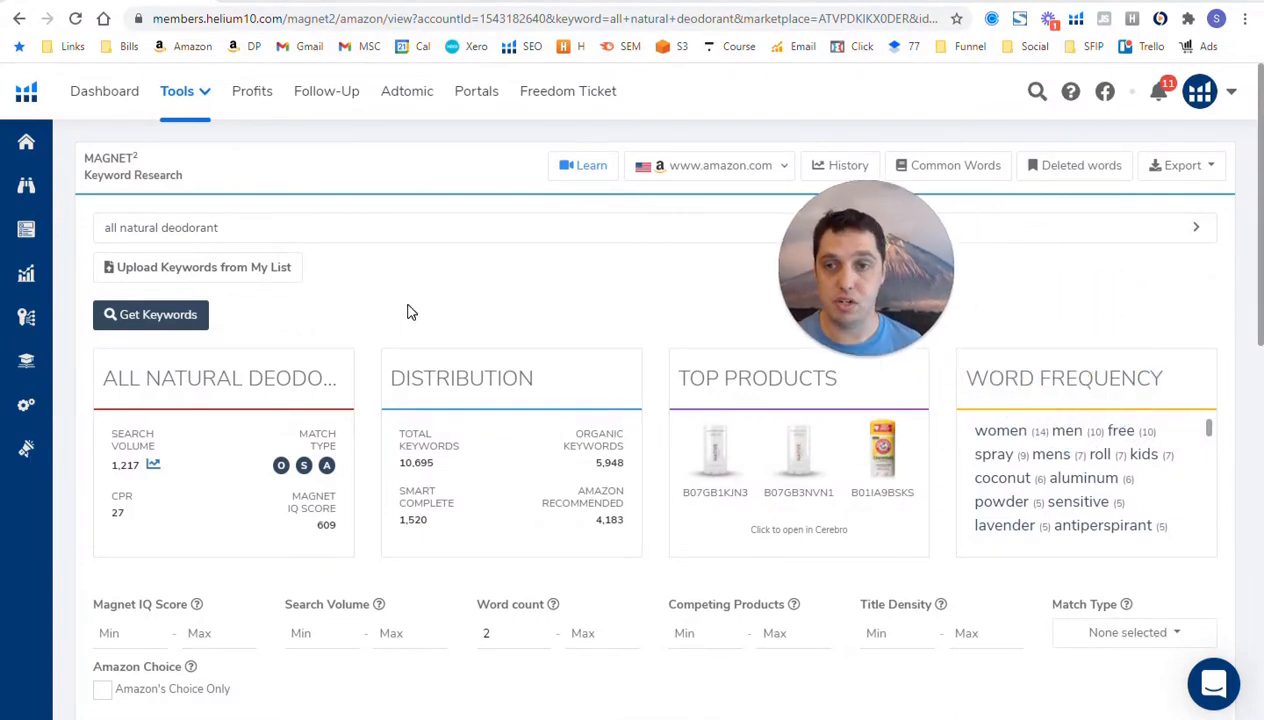
scroll(1261, 370, down, 1)
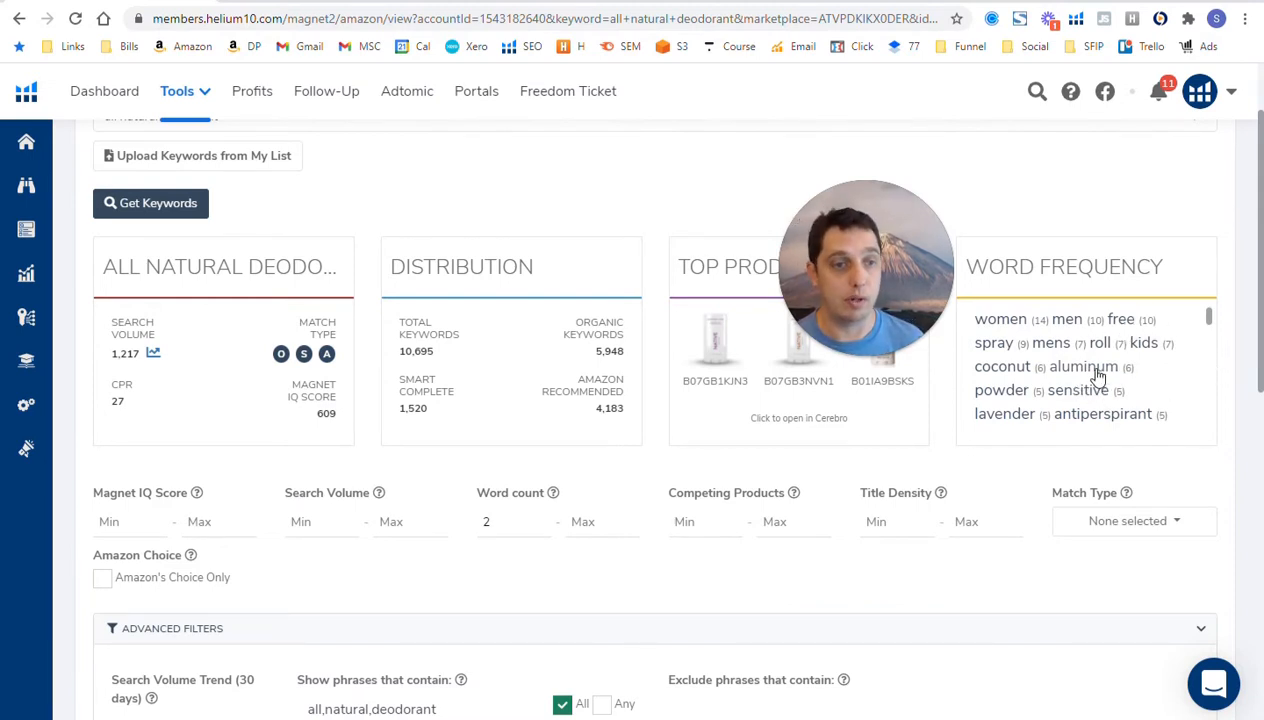
scroll(950, 445, down, 3)
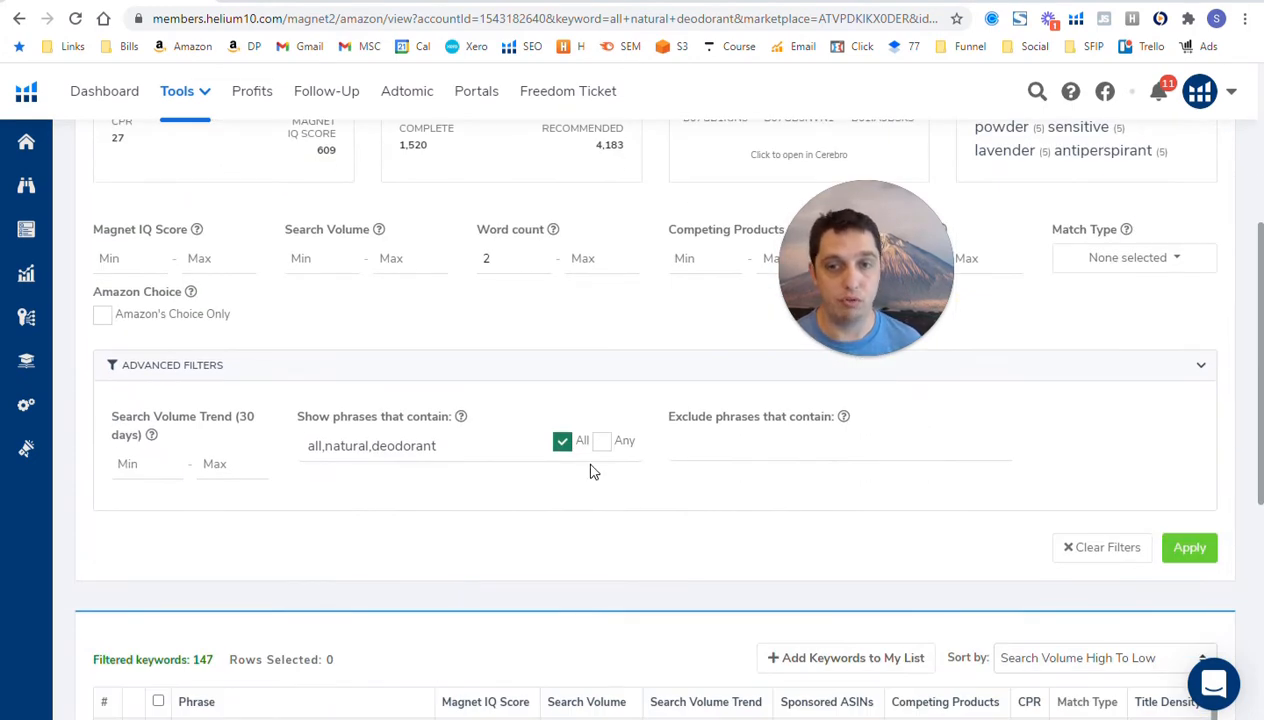
scroll(1100, 390, up, 2)
scroll(1130, 320, down, 2)
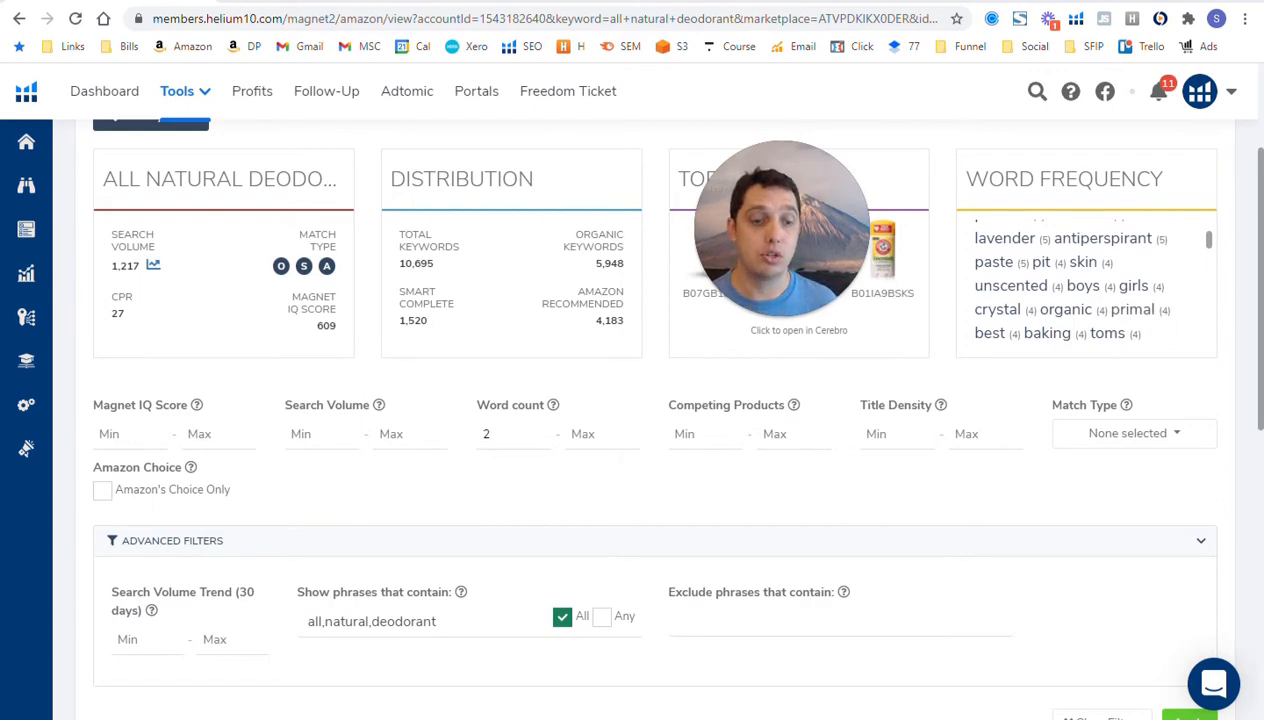
click(925, 719)
click(572, 376)
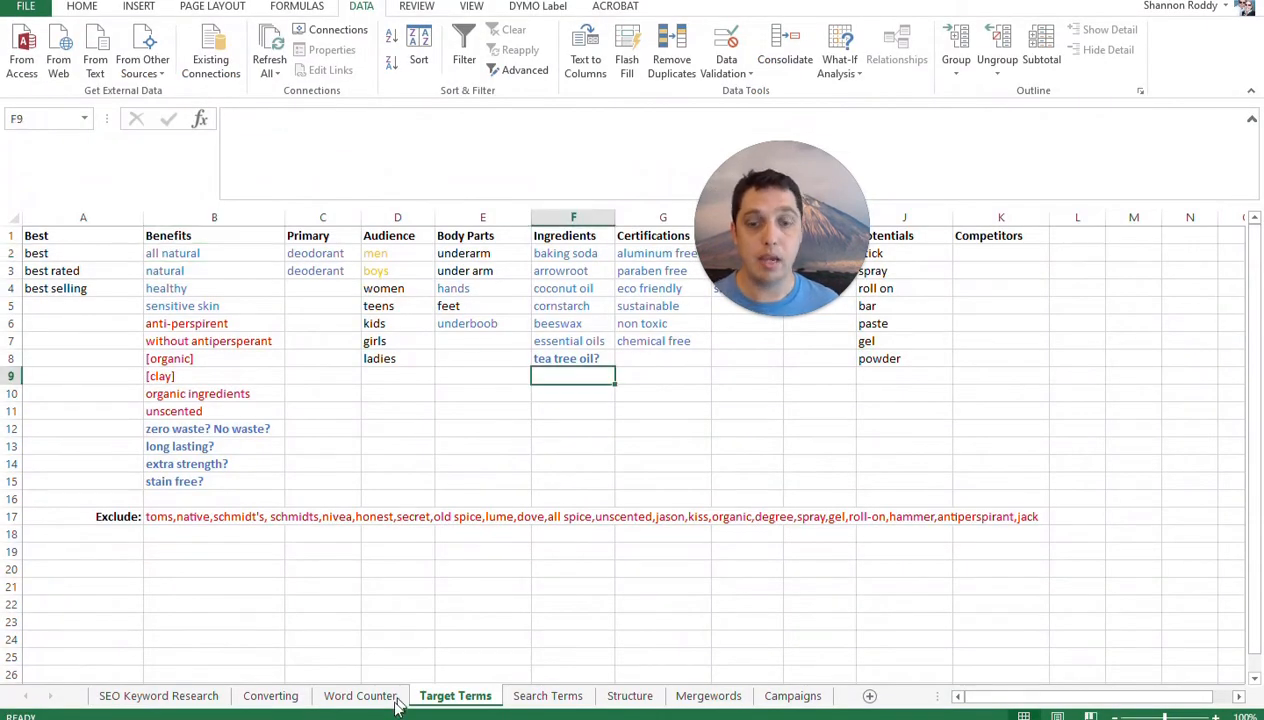
click(454, 719)
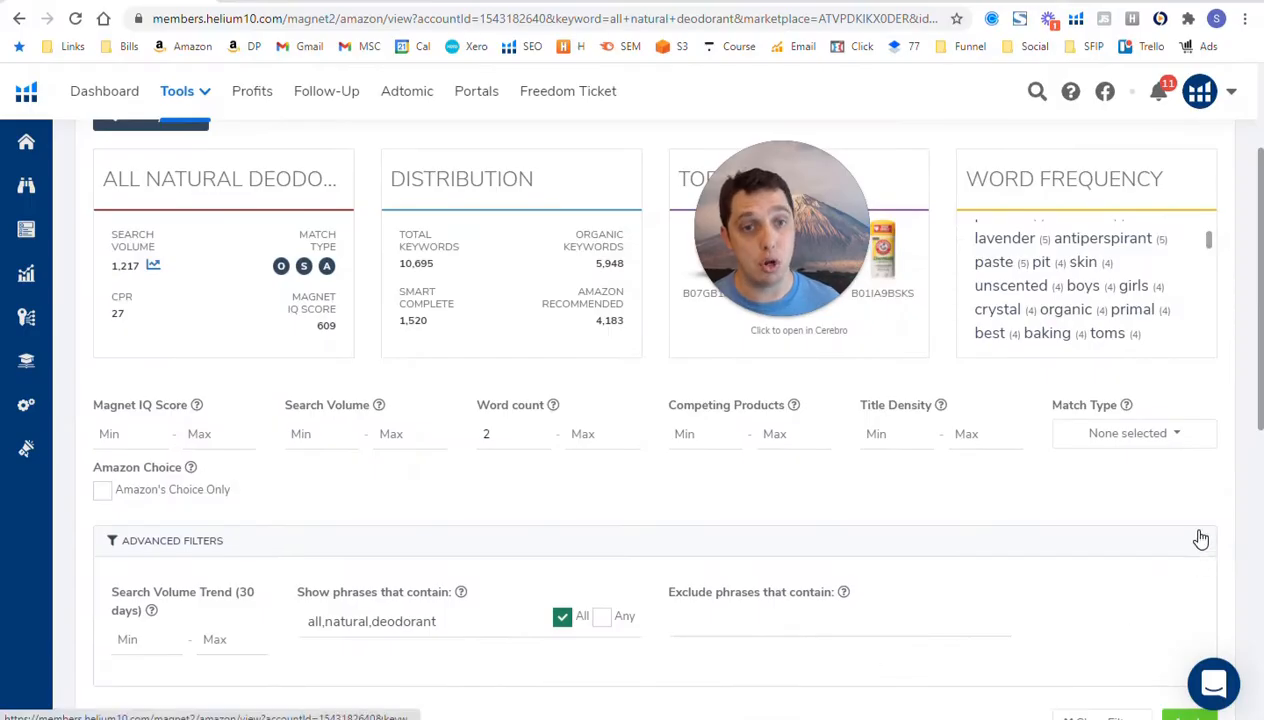
scroll(1137, 326, down, 1)
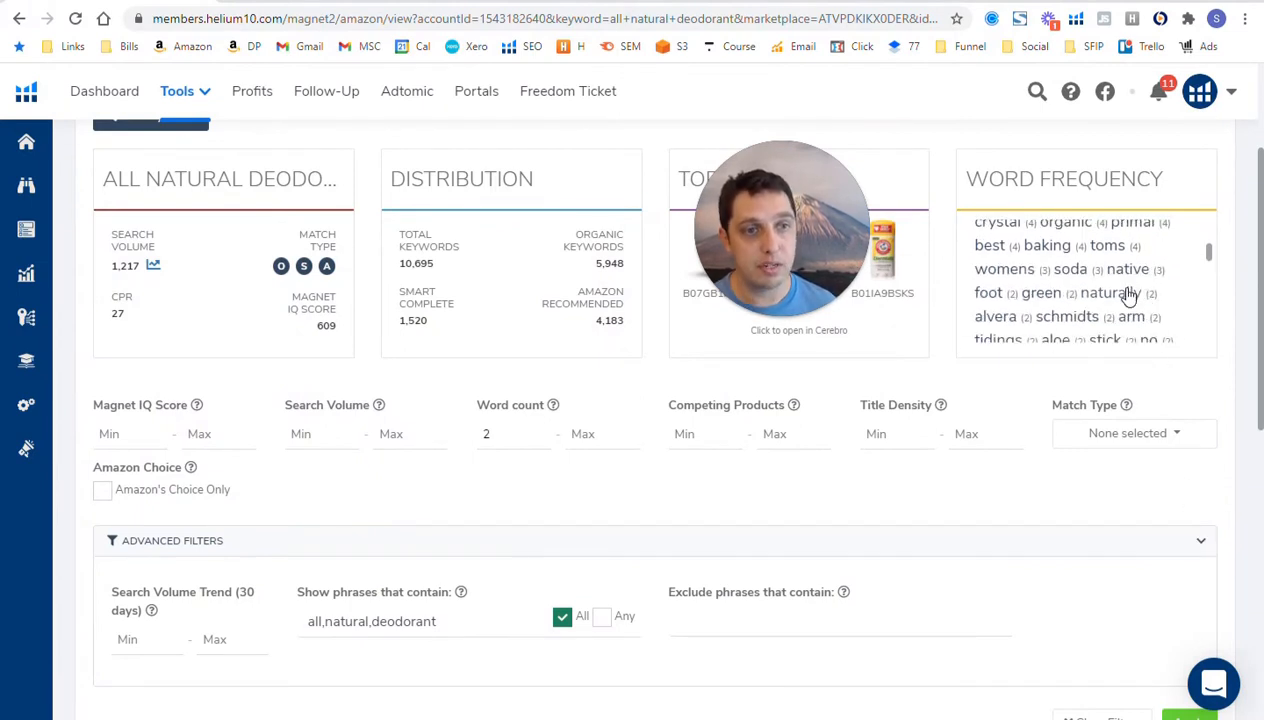
scroll(1140, 285, down, 1)
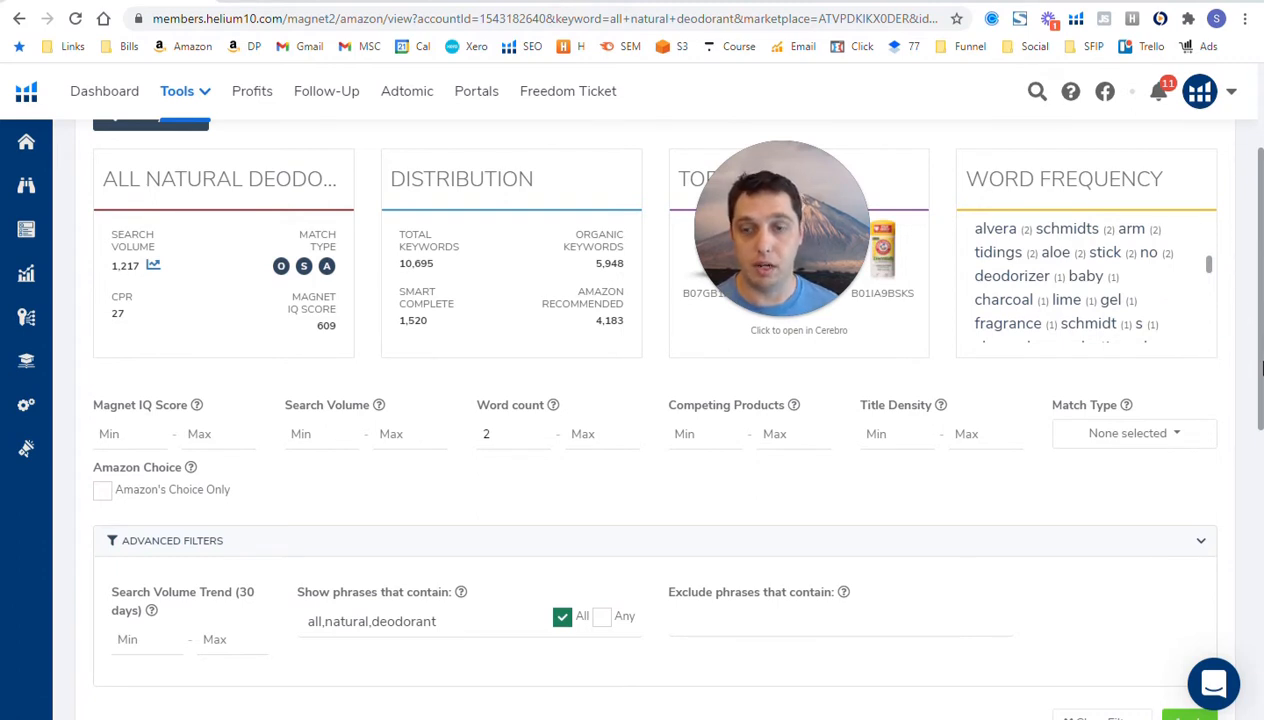
scroll(1262, 368, up, 2)
scroll(340, 200, down, 3)
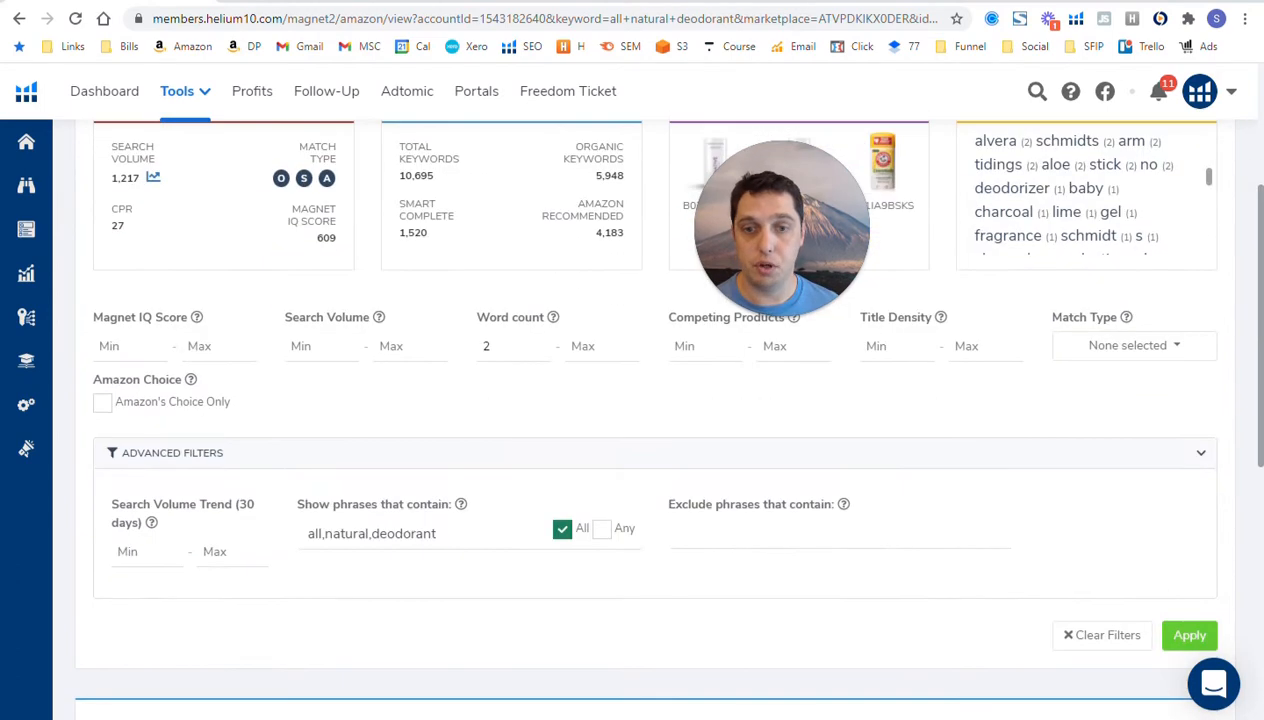
Select the all natural deodorant phrases in rows 1, 2, 3, 5, 7 and 9 of the keyword results, skipping the brand-name phrases
scroll(344, 395, down, 2)
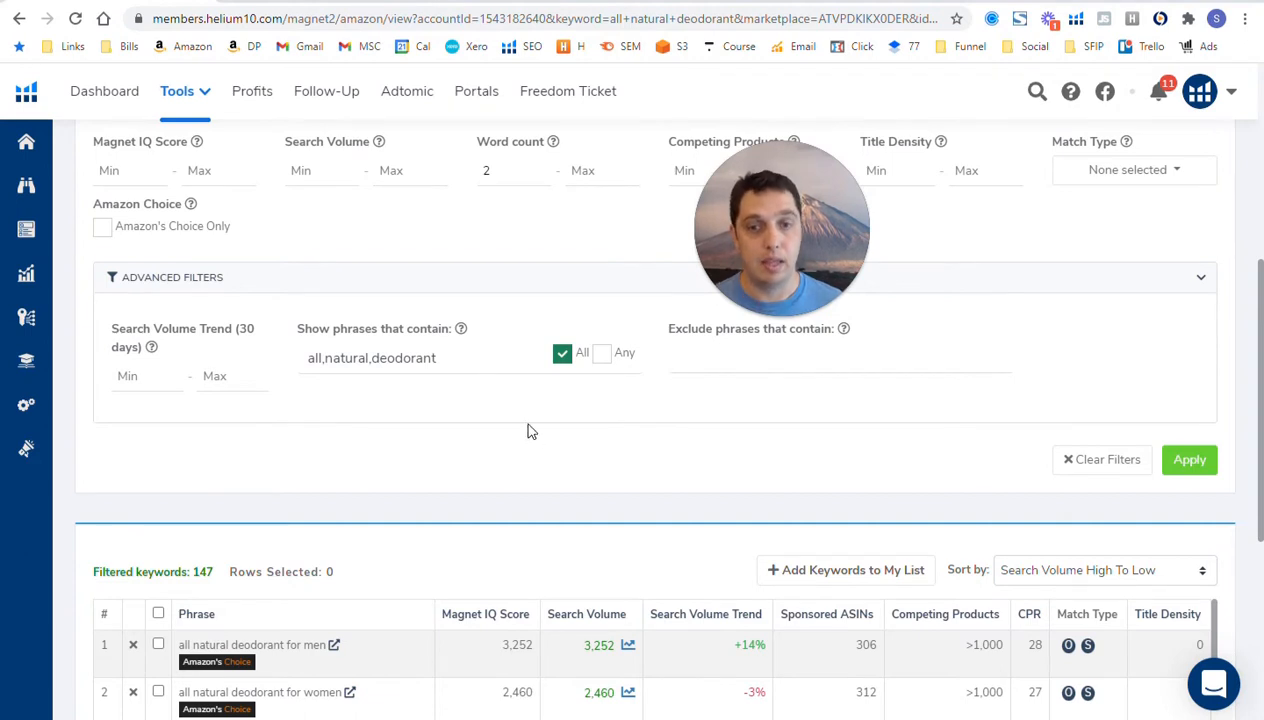
scroll(530, 431, down, 3)
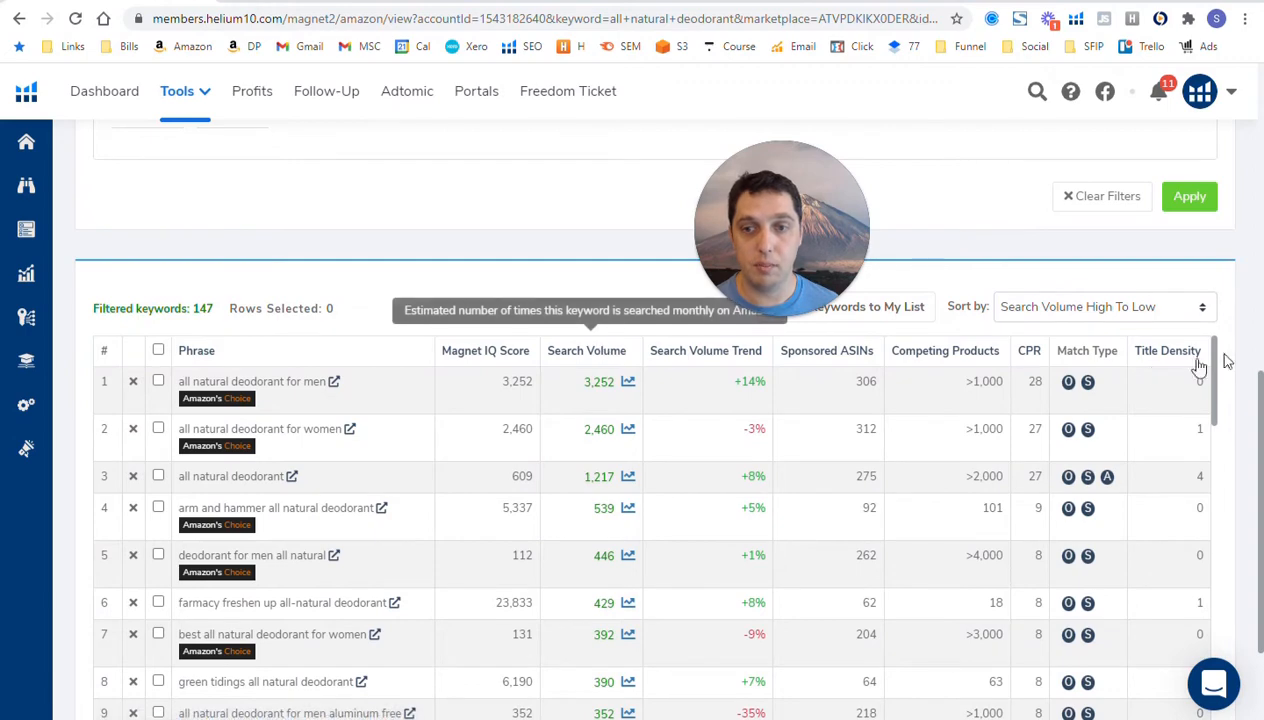
scroll(1200, 372, down, 1)
scroll(1200, 372, up, 2)
scroll(1016, 470, down, 3)
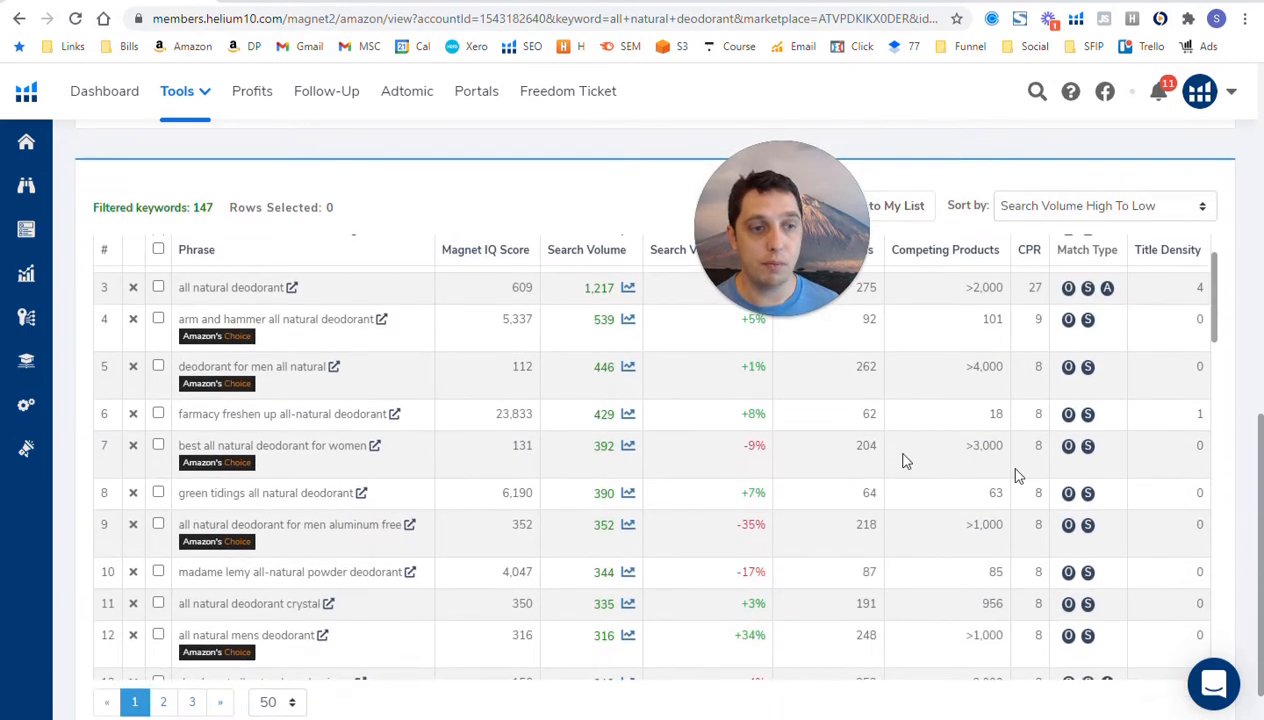
scroll(695, 454, up, 1)
click(158, 280)
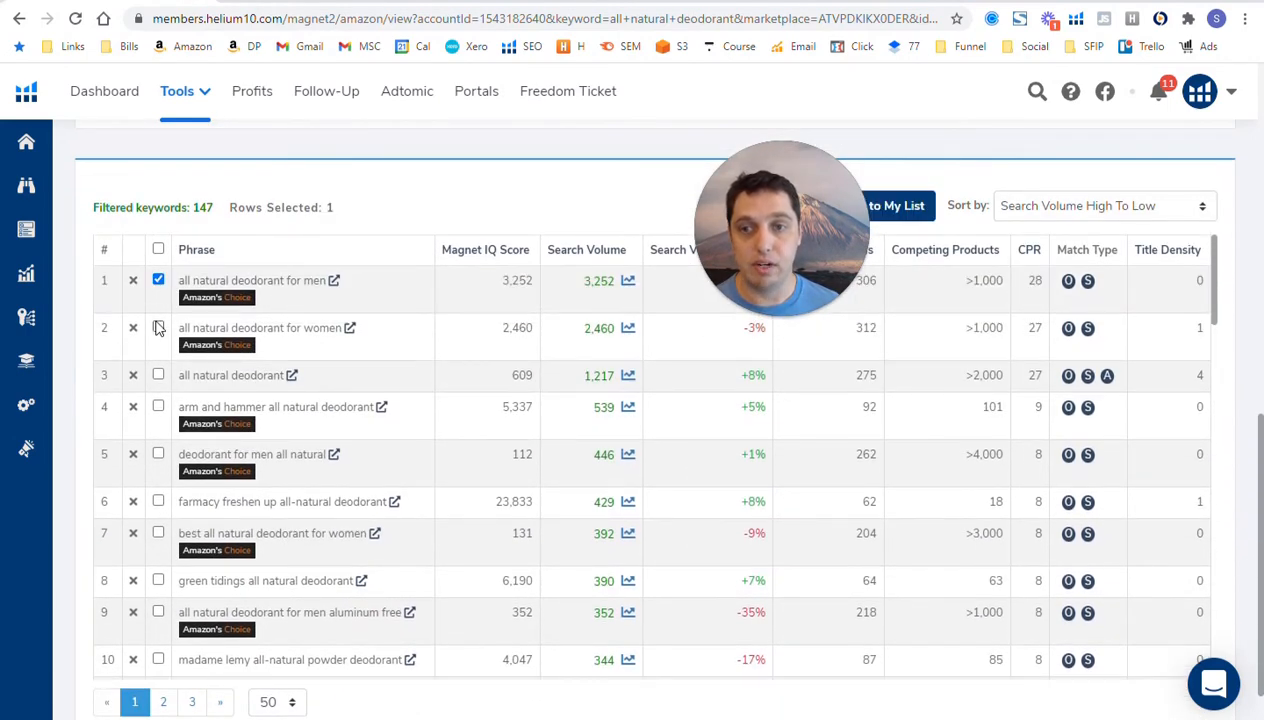
click(158, 328)
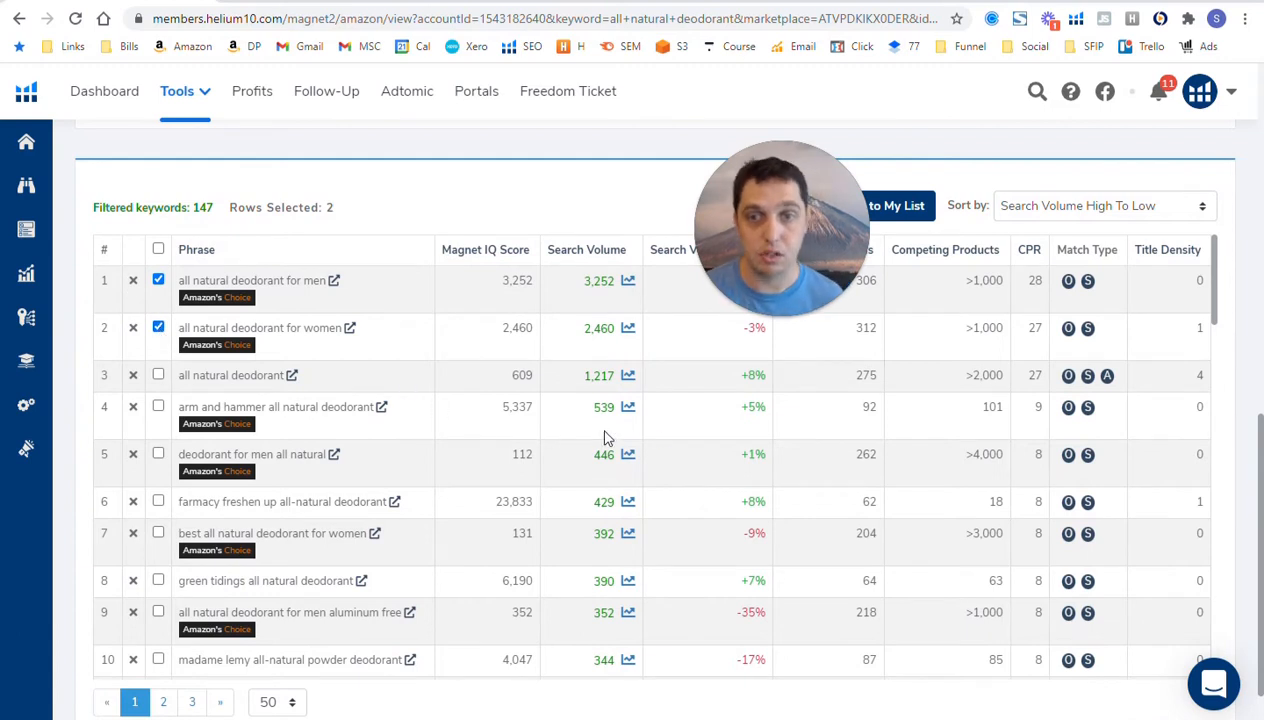
click(158, 375)
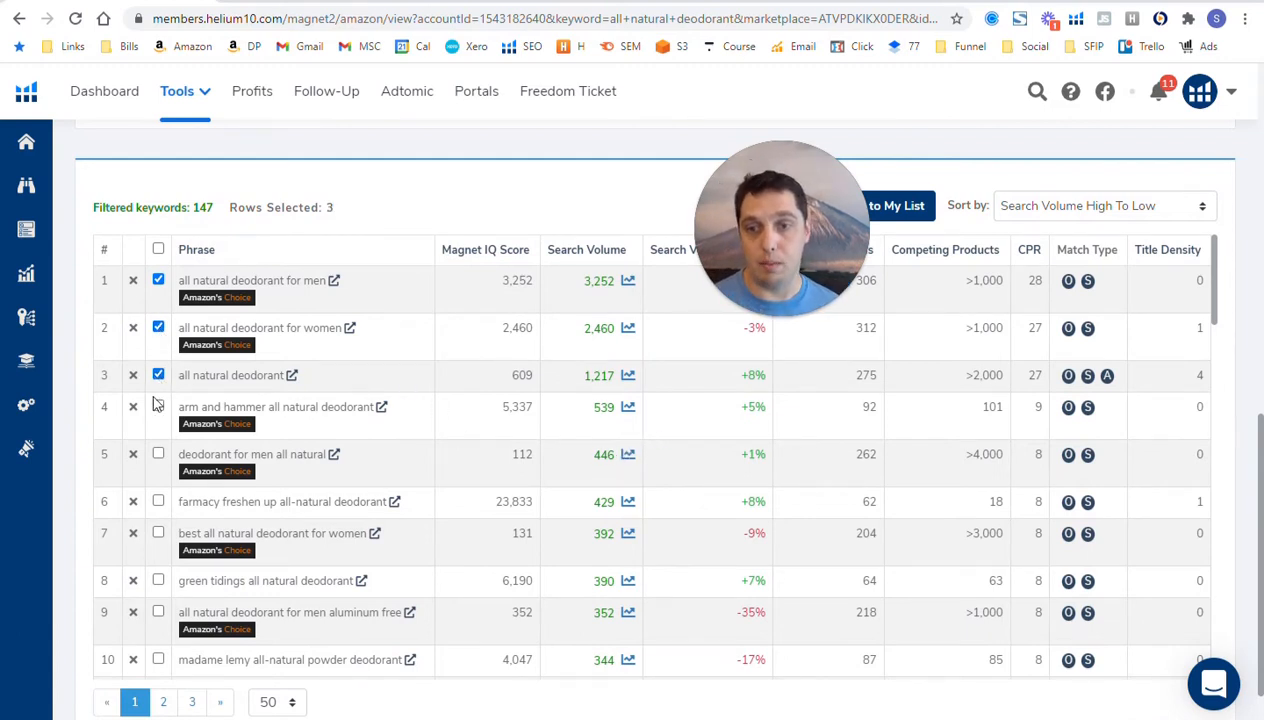
click(158, 454)
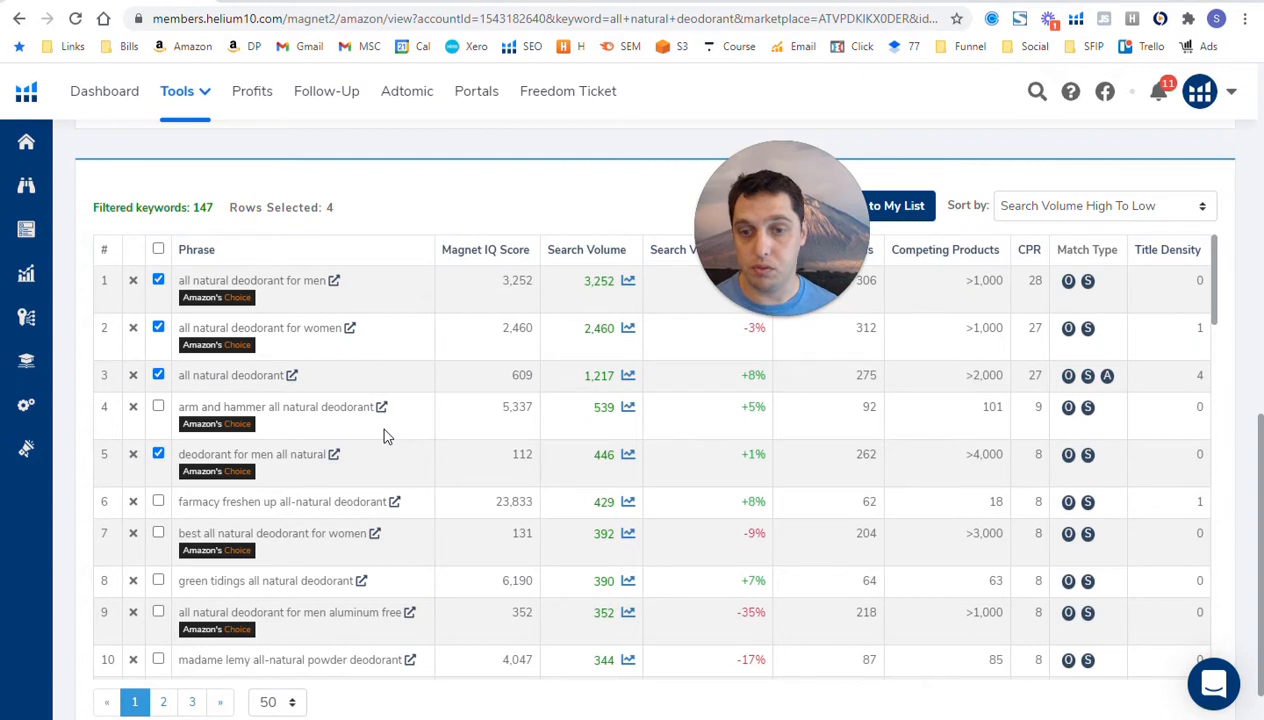
click(158, 533)
scroll(165, 540, down, 2)
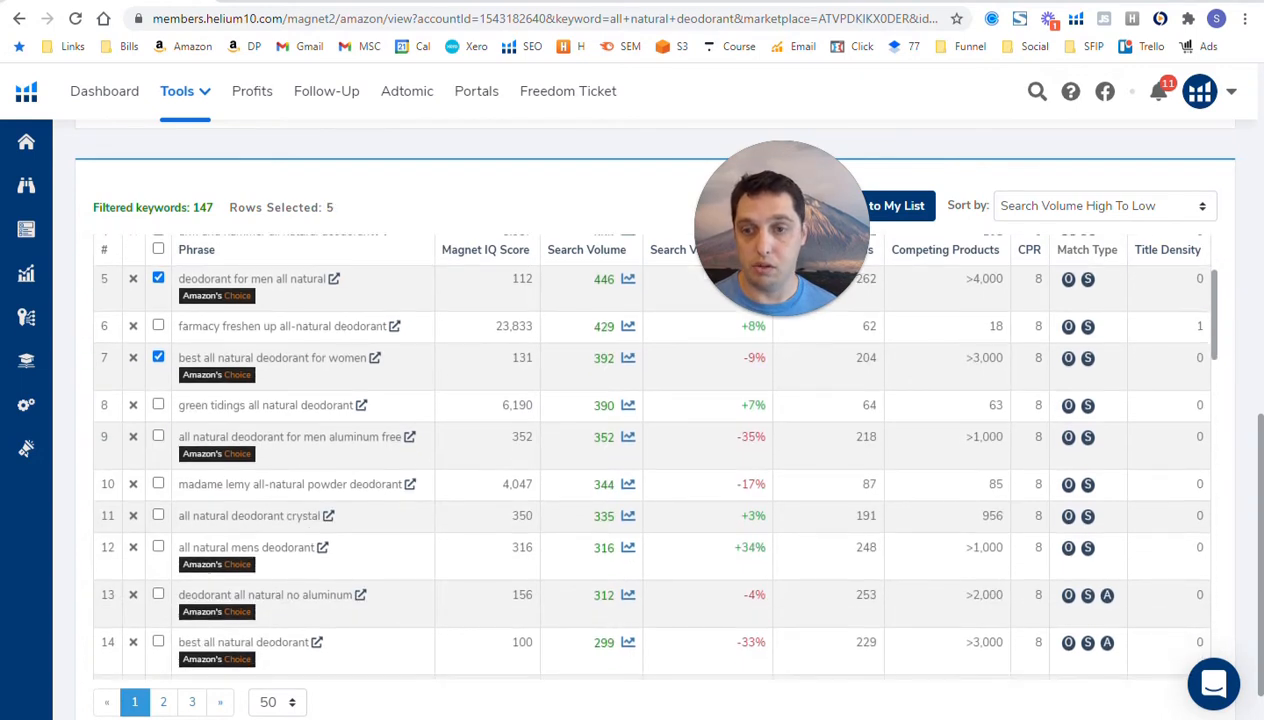
click(158, 437)
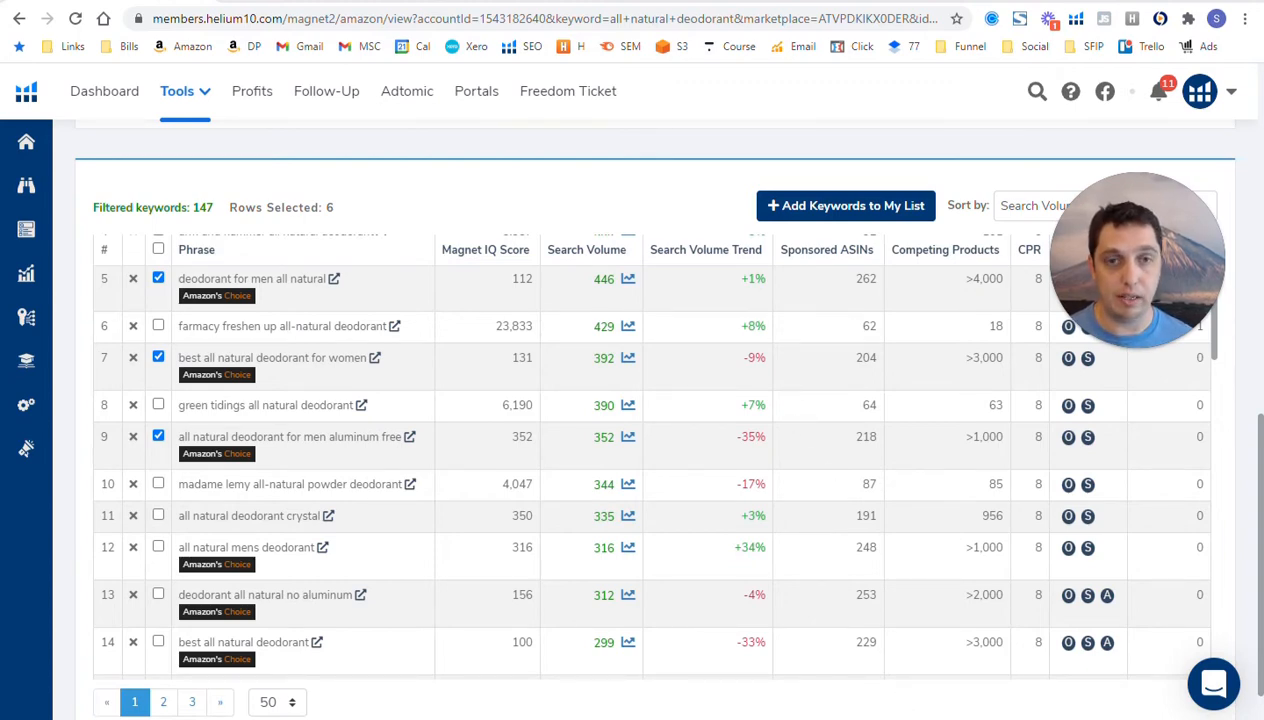
Compare the all natural benefit term in the Excel target terms with the Magnet phrase filter and the lower-ranked keyword phrases
scroll(598, 203, up, 3)
scroll(567, 387, down, 3)
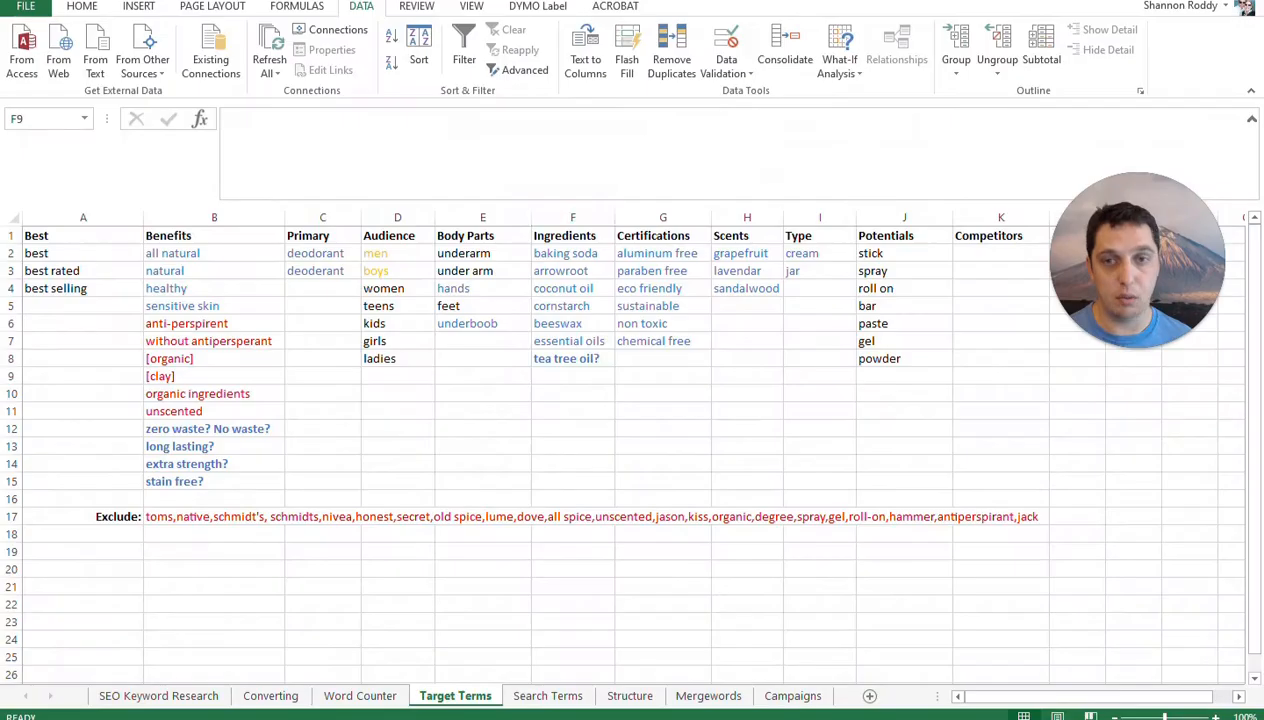
key(alt+Tab)
click(214, 253)
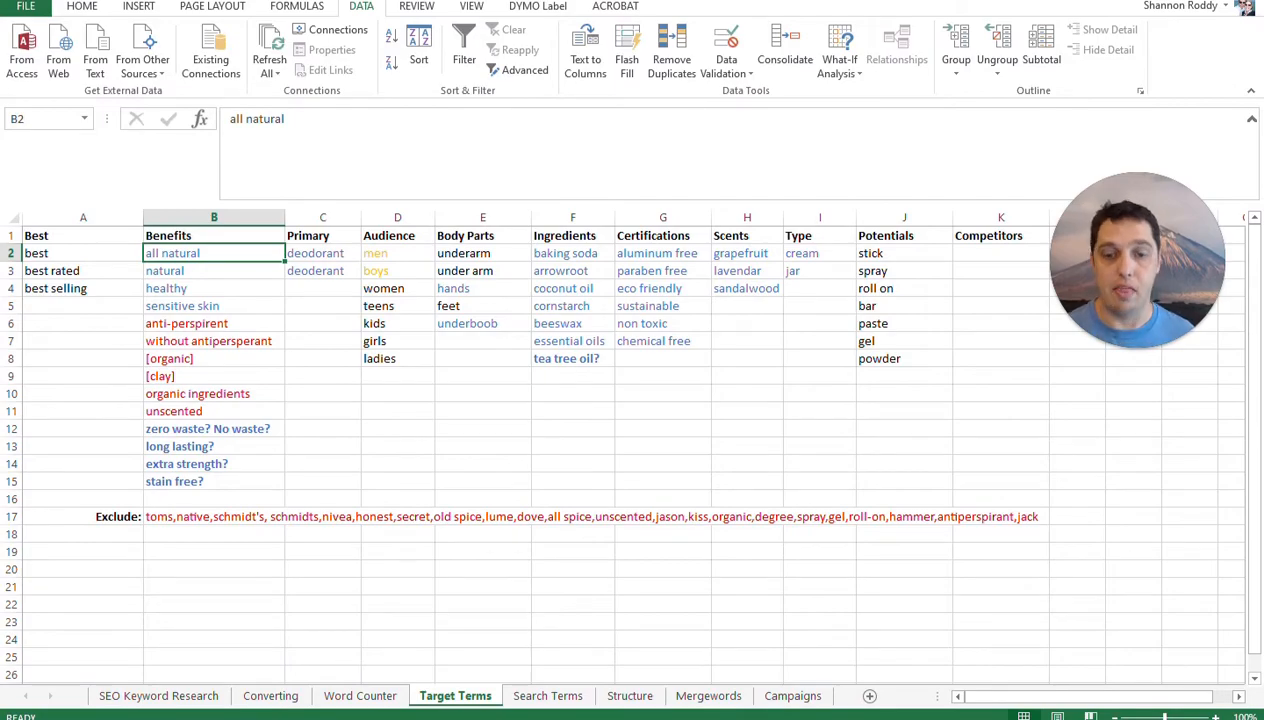
key(alt+Tab)
scroll(425, 340, up, 2)
scroll(432, 320, up, 4)
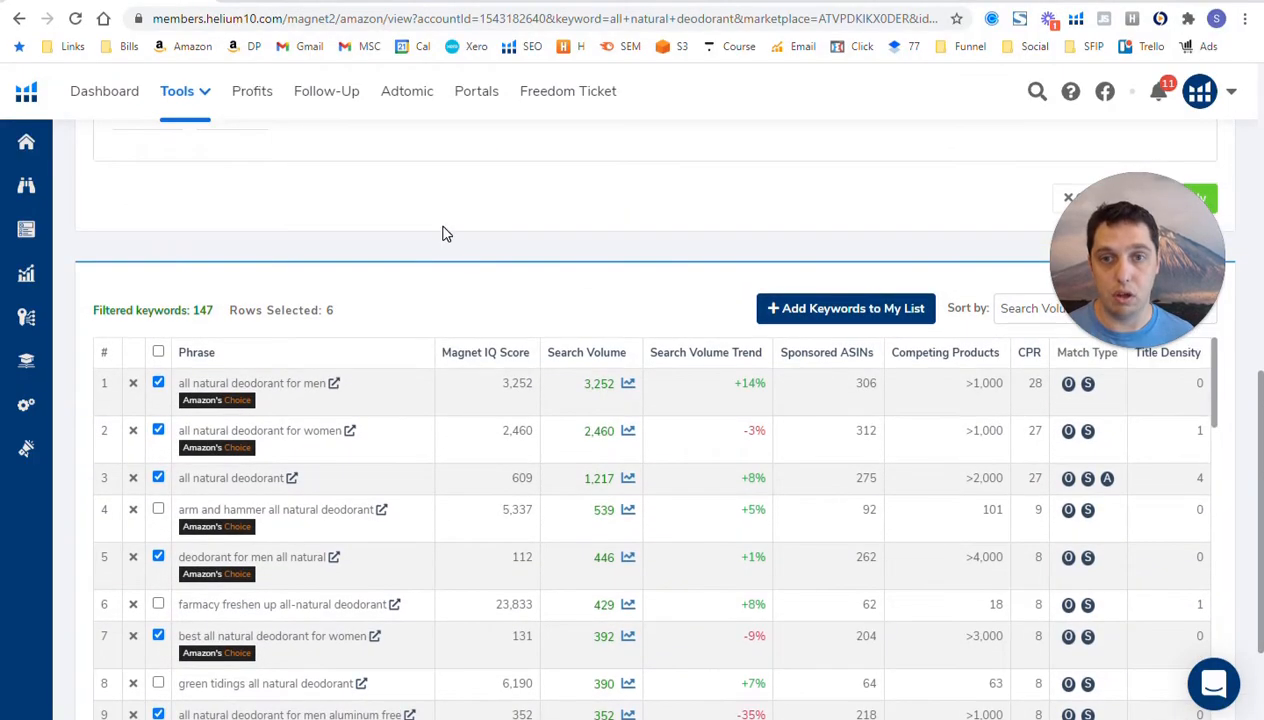
key(alt+Tab)
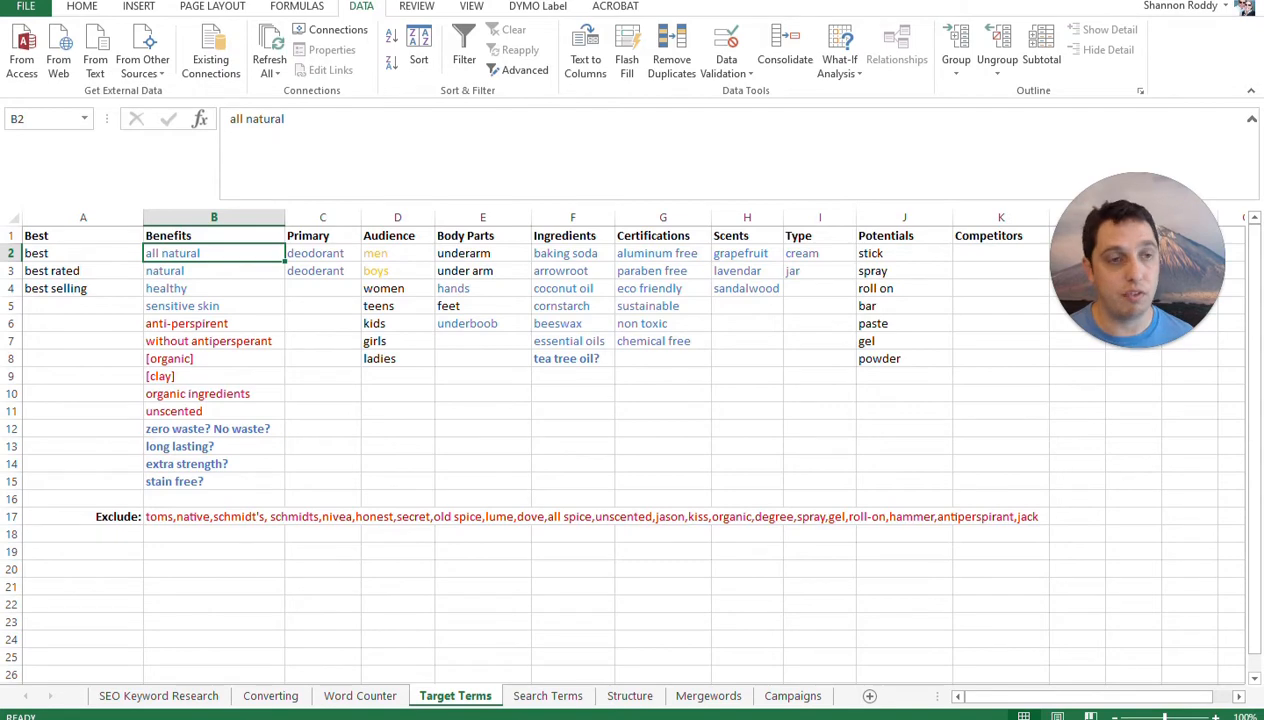
key(alt+Tab)
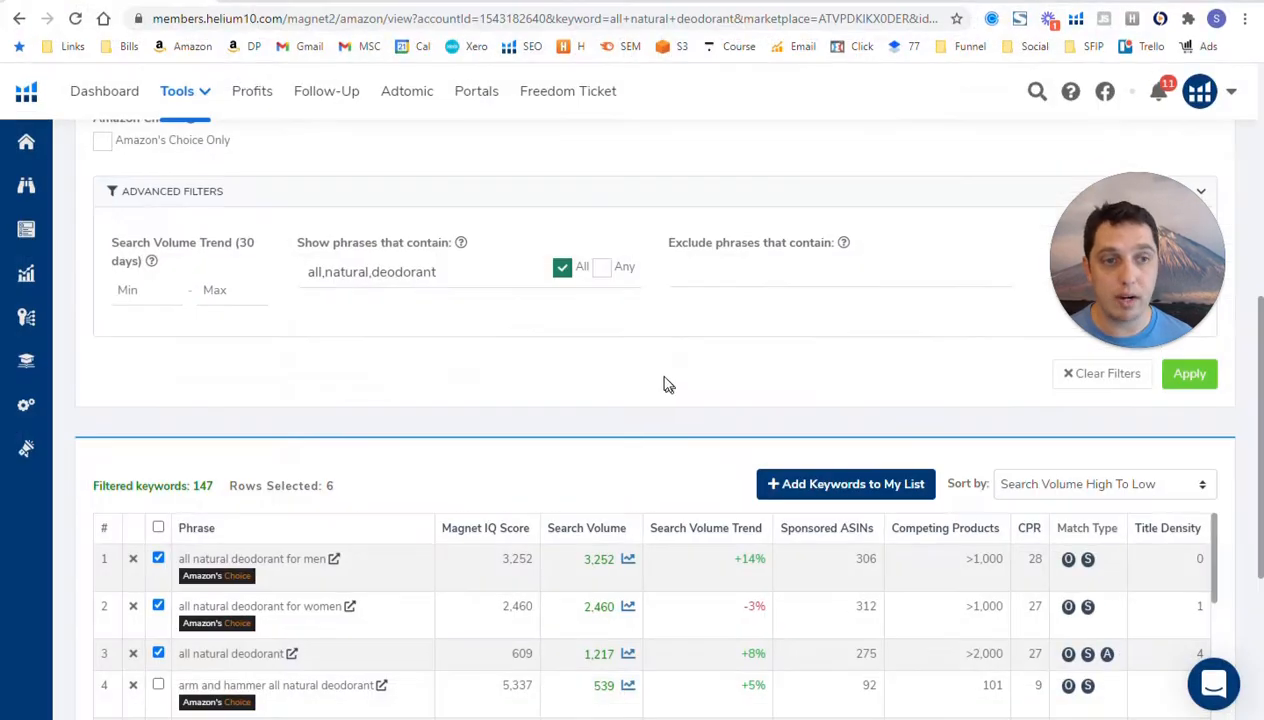
scroll(536, 494, down, 3)
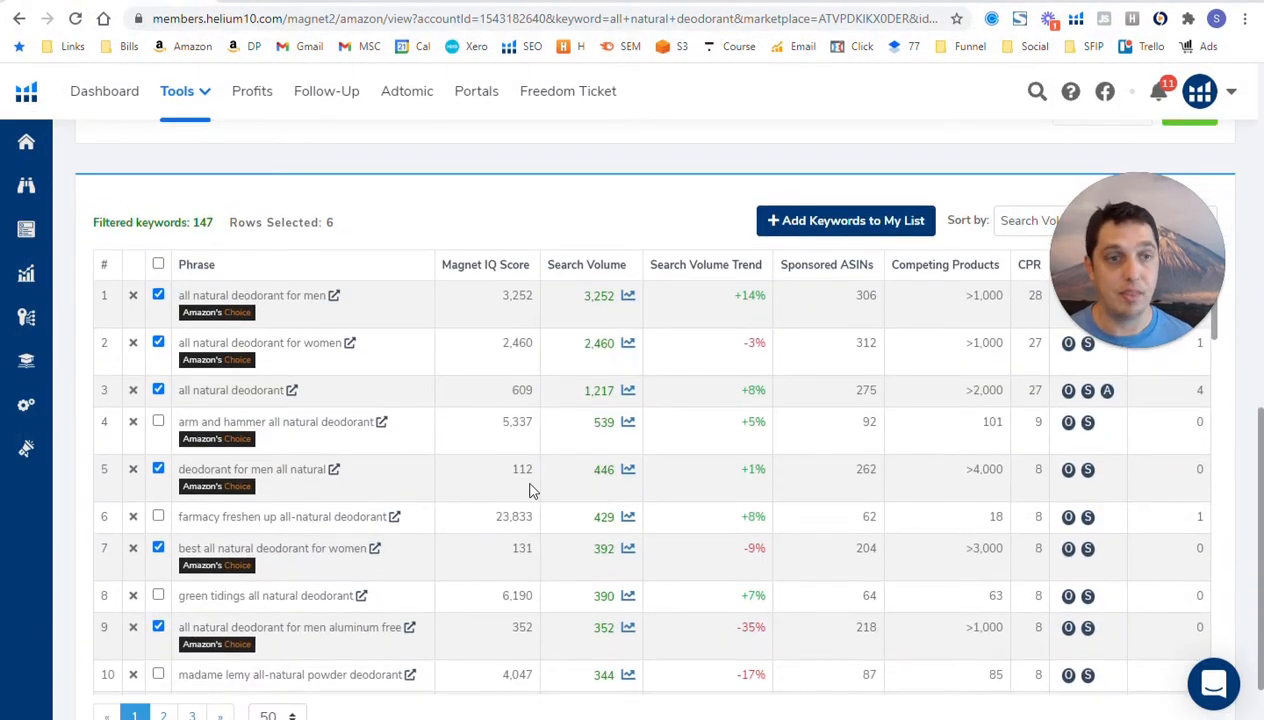
scroll(531, 491, down, 3)
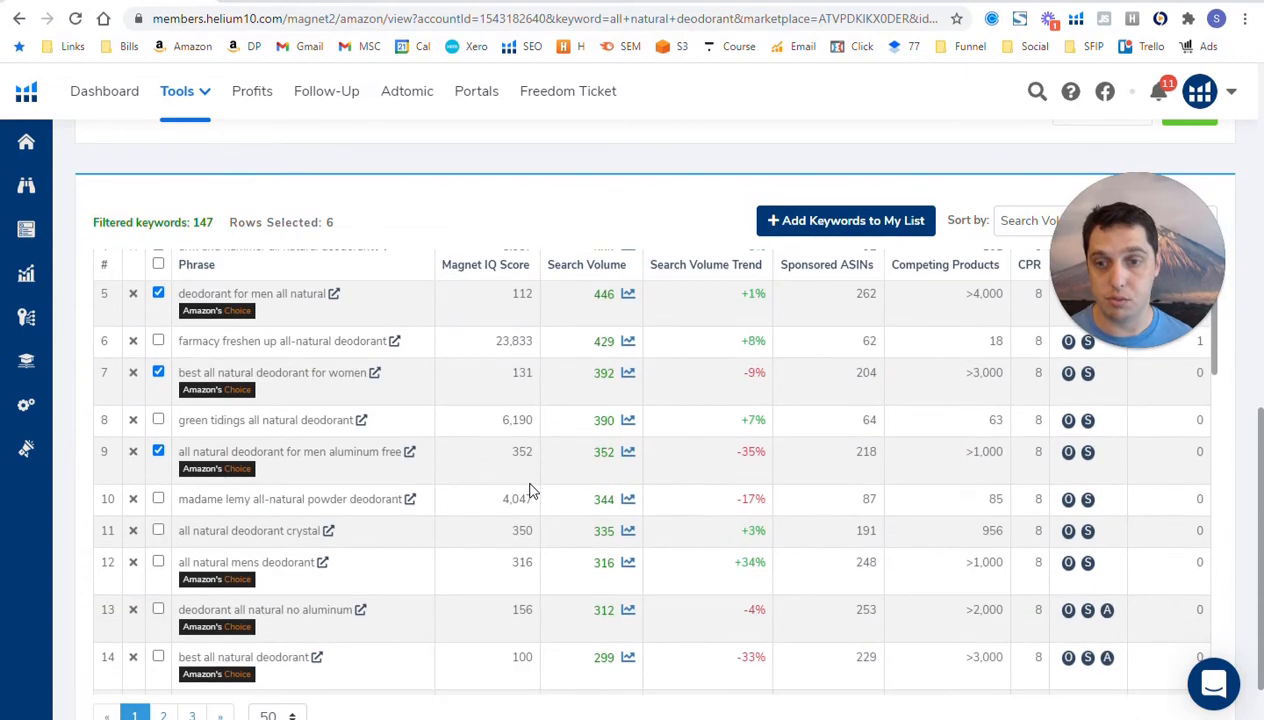
scroll(531, 491, down, 3)
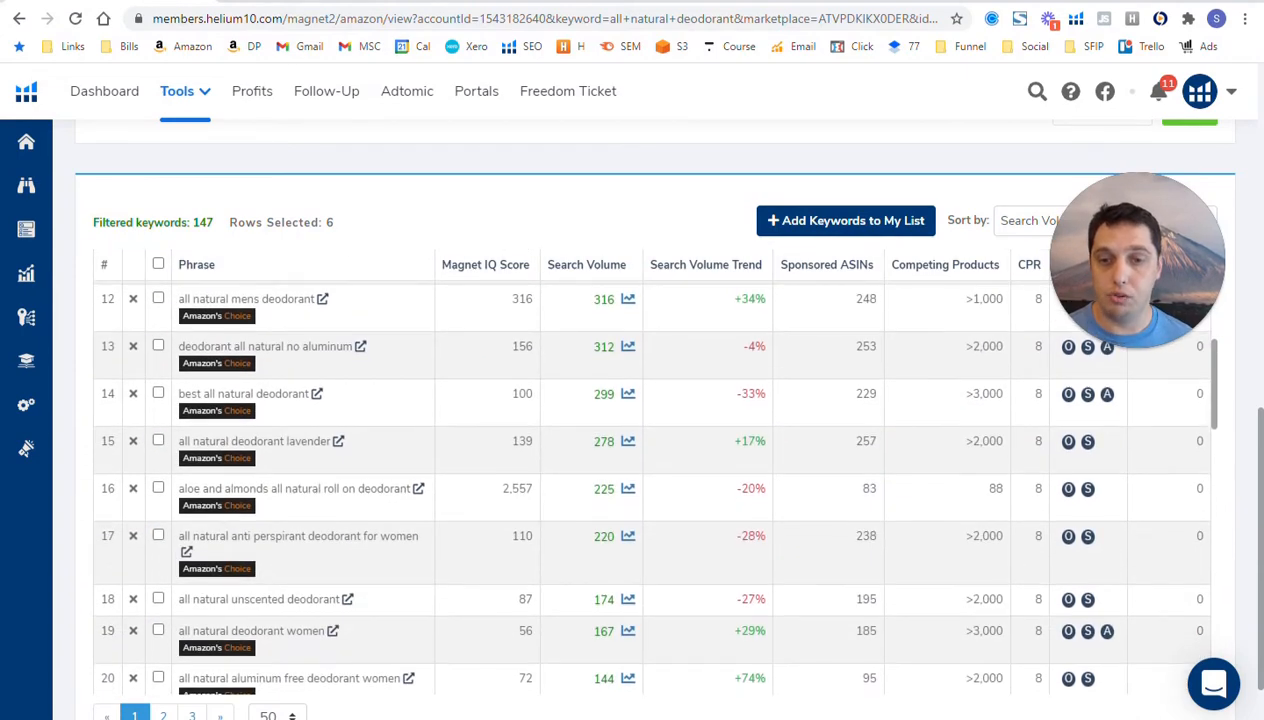
Examine the lowest-ranked all natural deodorant phrases on the third results page, comparing the two men's wording variants in rows 105 and 109
scroll(522, 451, down, 6)
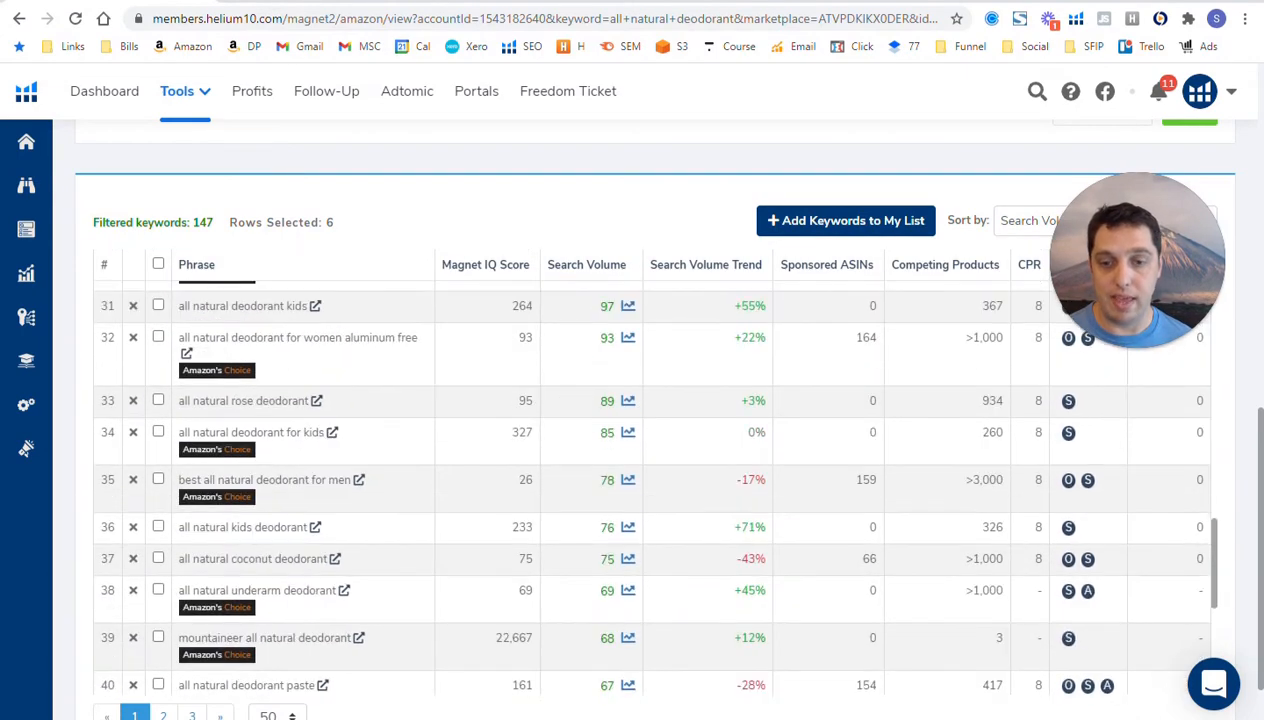
click(192, 715)
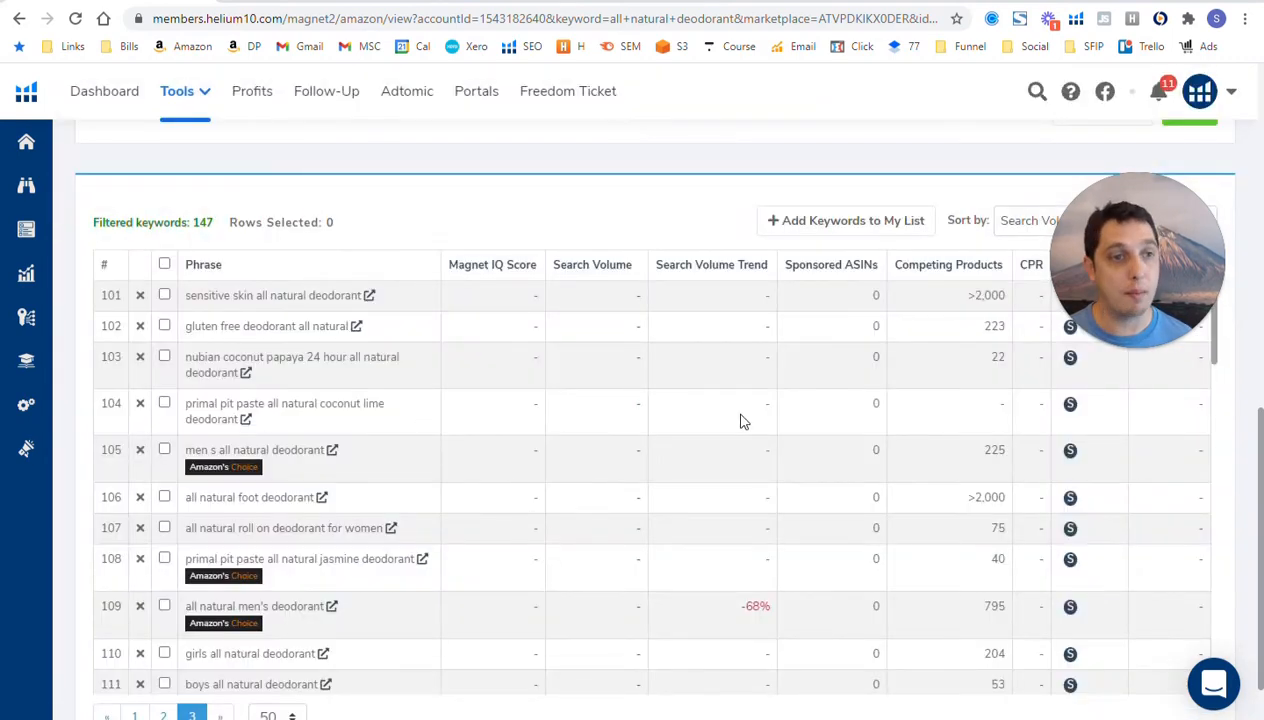
scroll(470, 395, down, 1)
drag(183, 360, 361, 367)
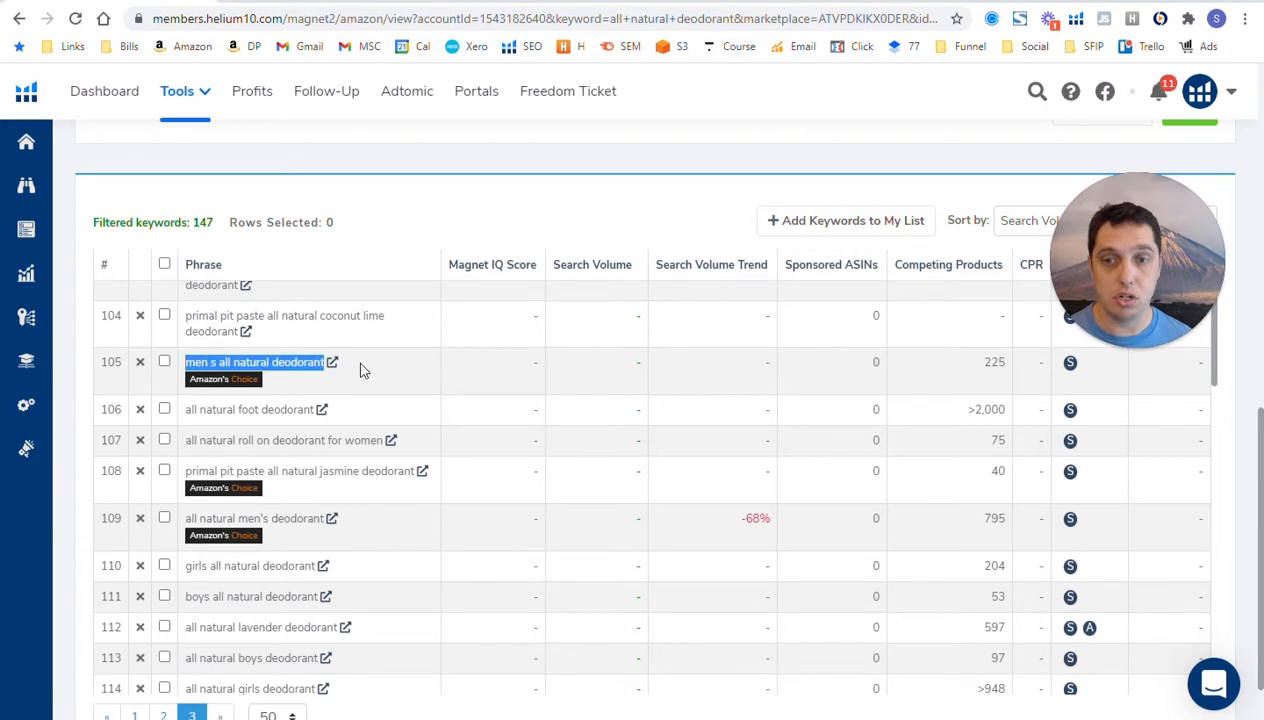
click(376, 496)
drag(181, 518, 340, 524)
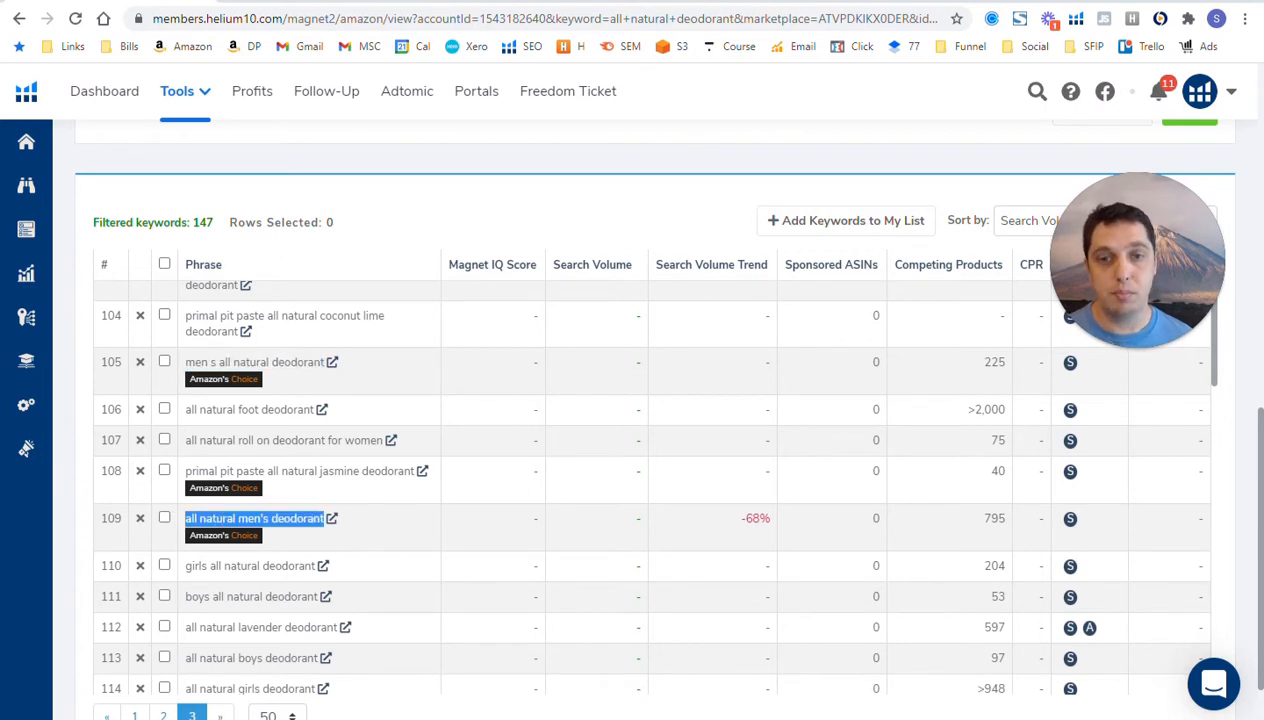
click(580, 524)
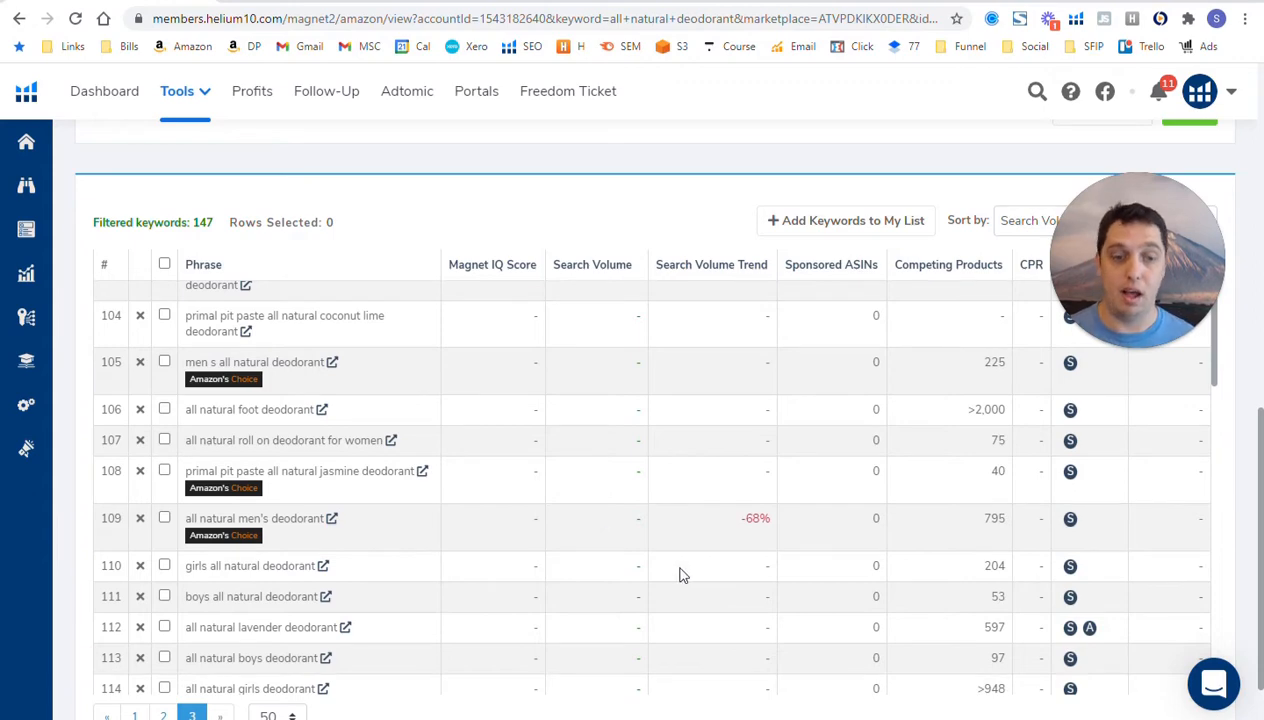
Switch to the Excel workbook and review the Keywords and Search Volume columns on the SEO Keyword Research sheet
key(alt+Tab)
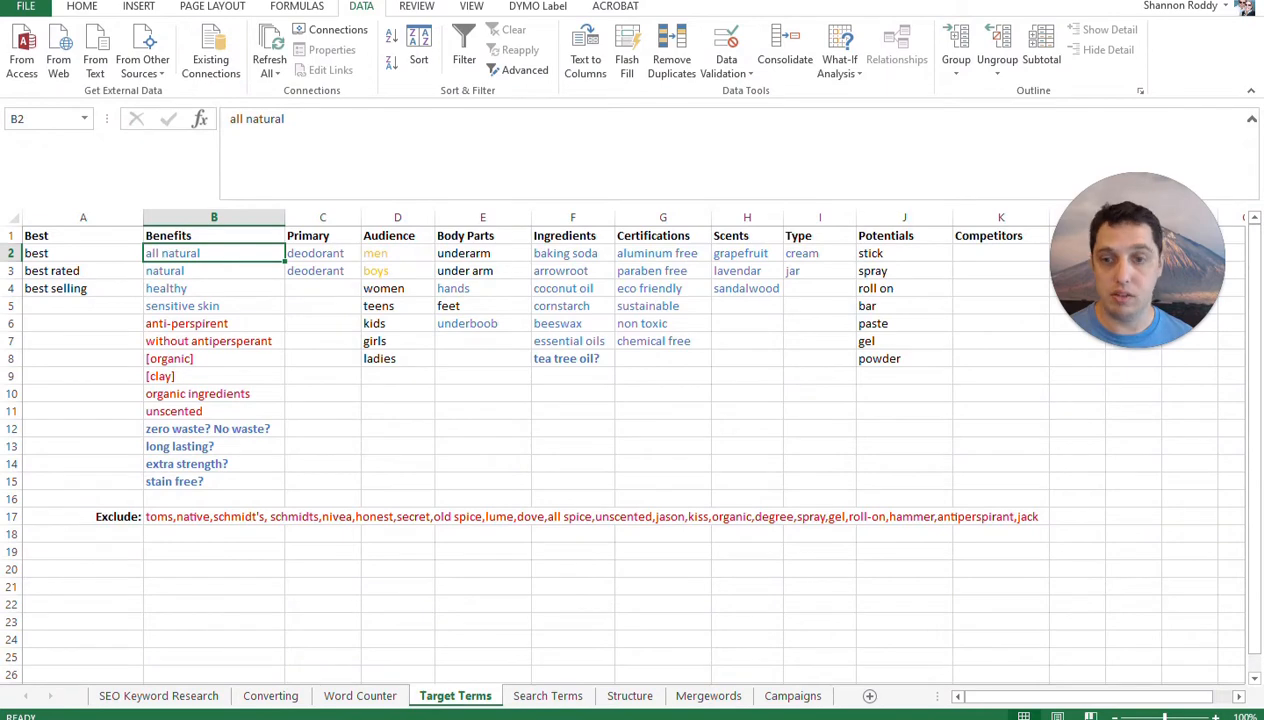
click(135, 695)
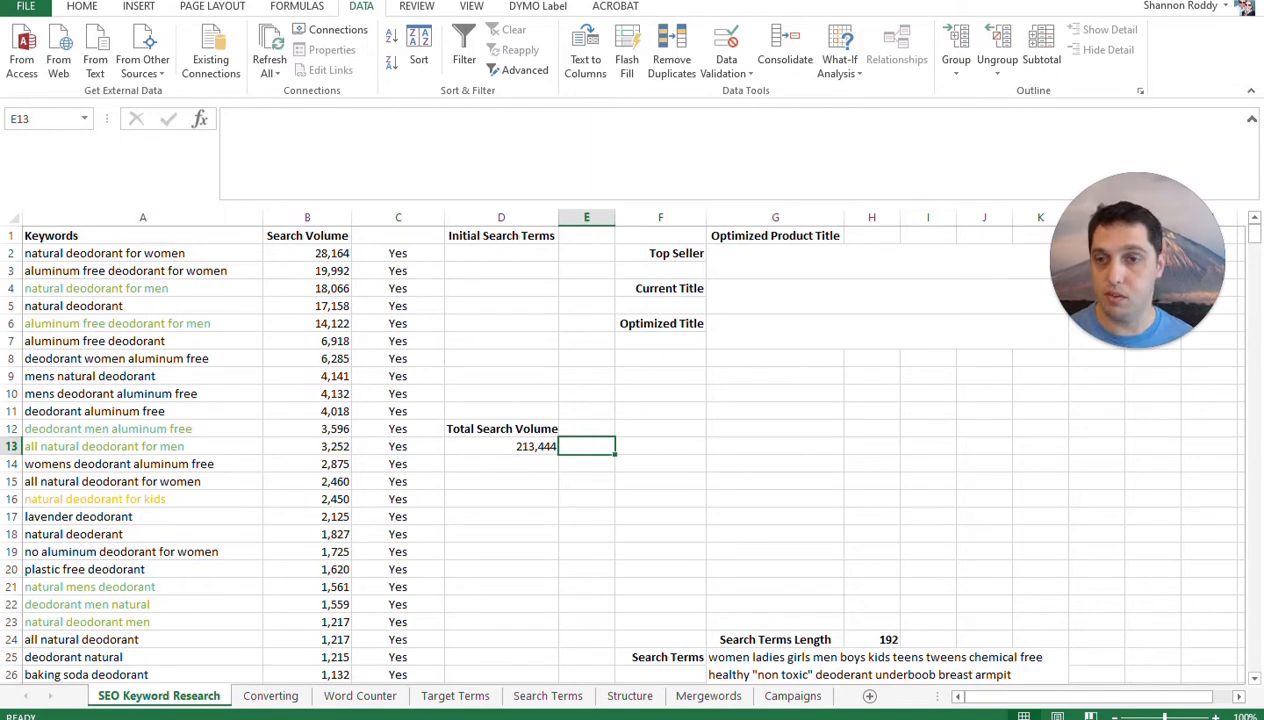
drag(142, 217, 307, 217)
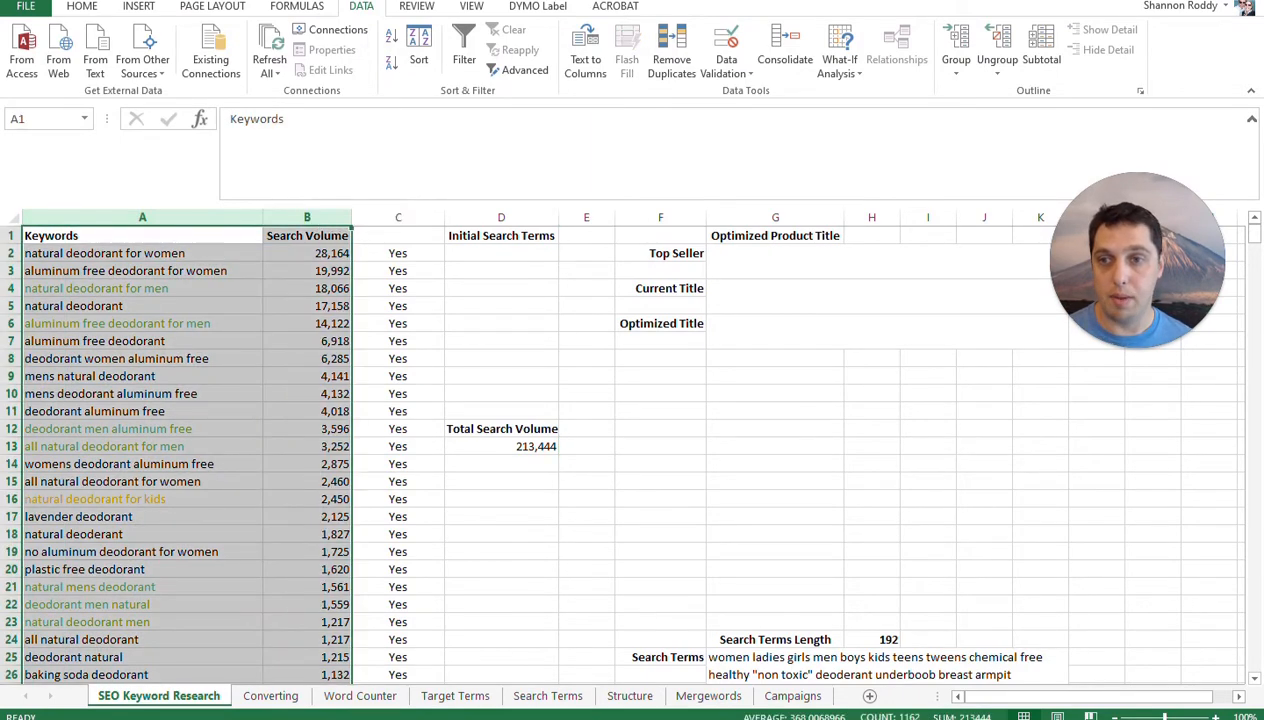
click(142, 253)
click(307, 253)
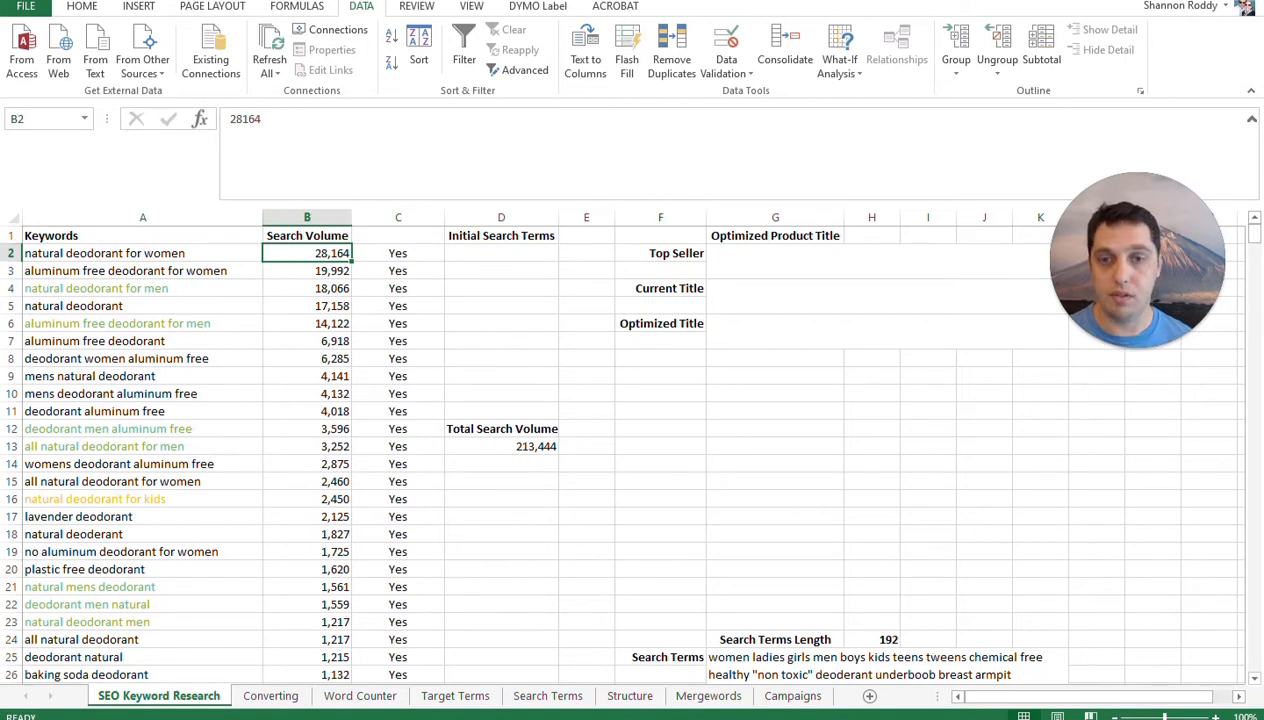
Enter aluminum in cell C1 as the search word that flags matching keywords
click(398, 236)
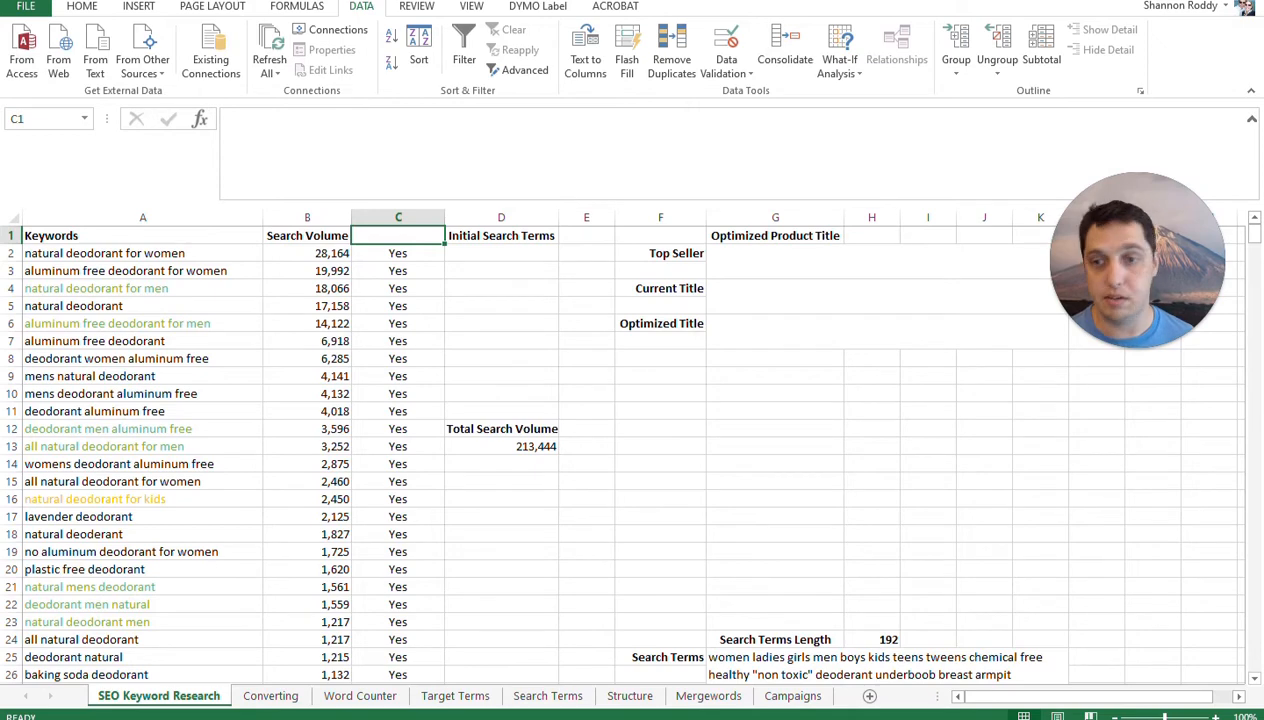
text(al)
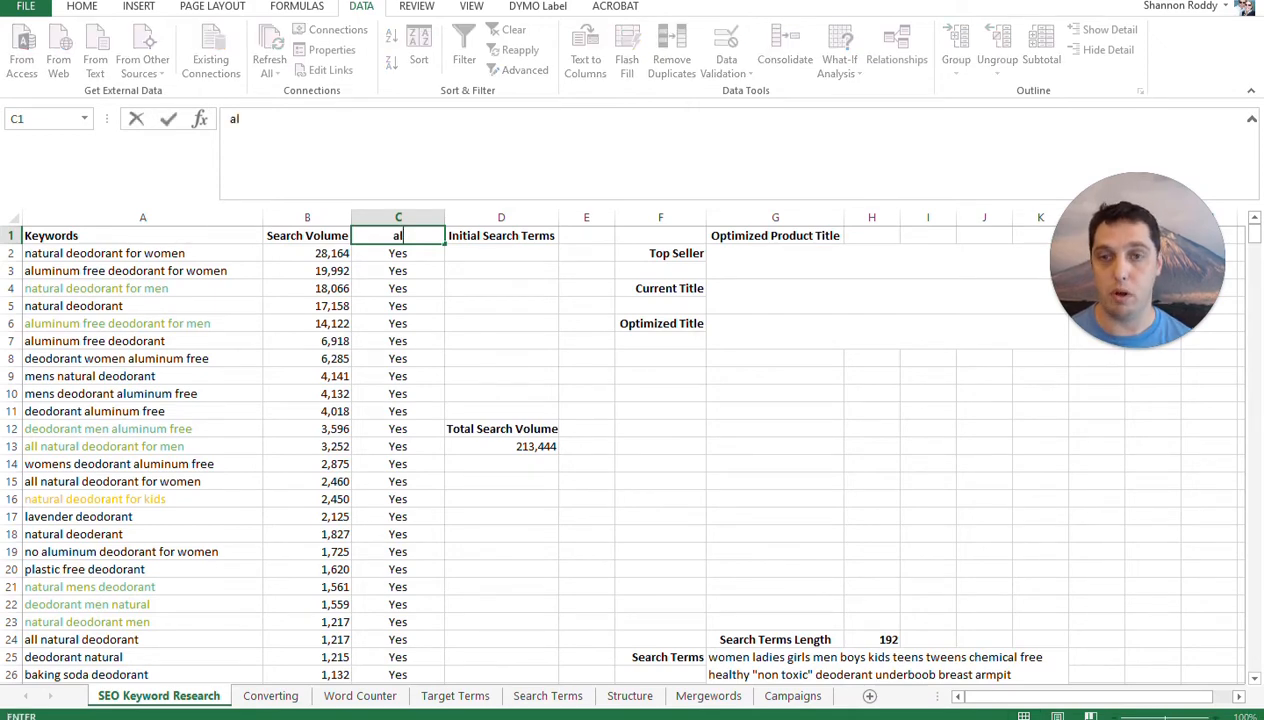
text(uminum)
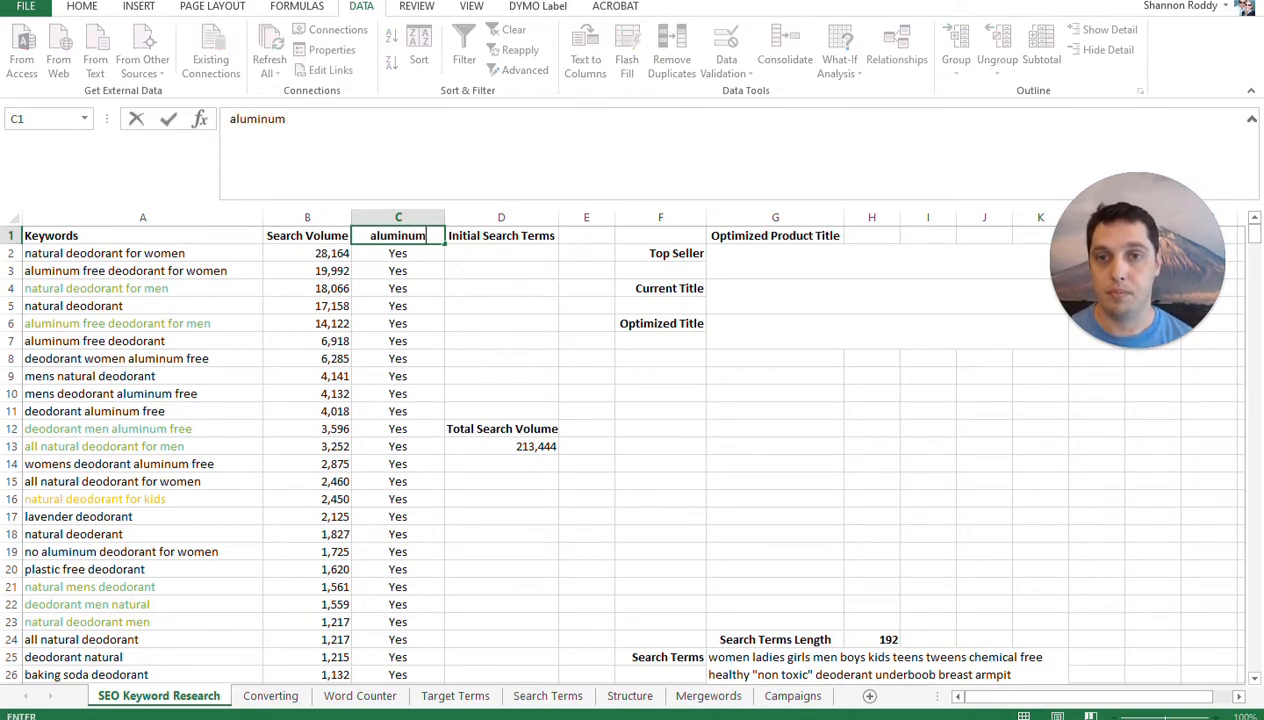
key(Return)
Sort columns A to C by aluminum from Z to A, then by Search Volume from largest to smallest
click(398, 217)
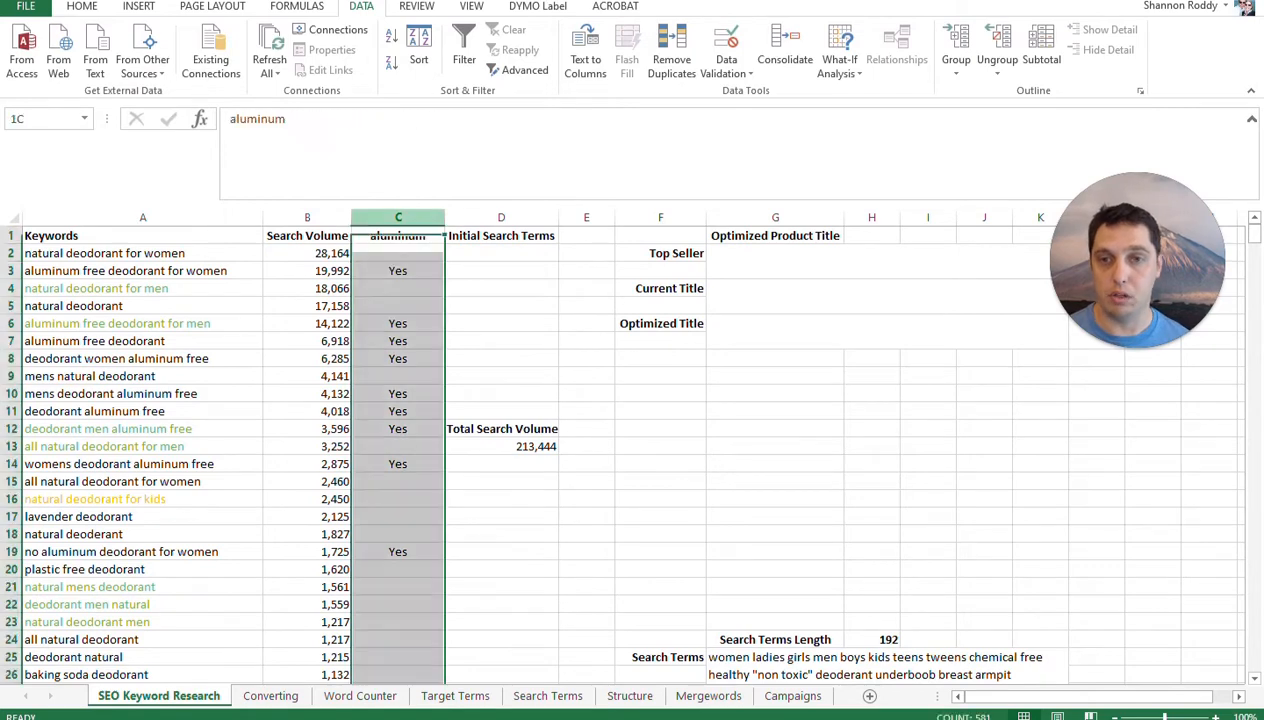
shift+click(142, 217)
click(419, 48)
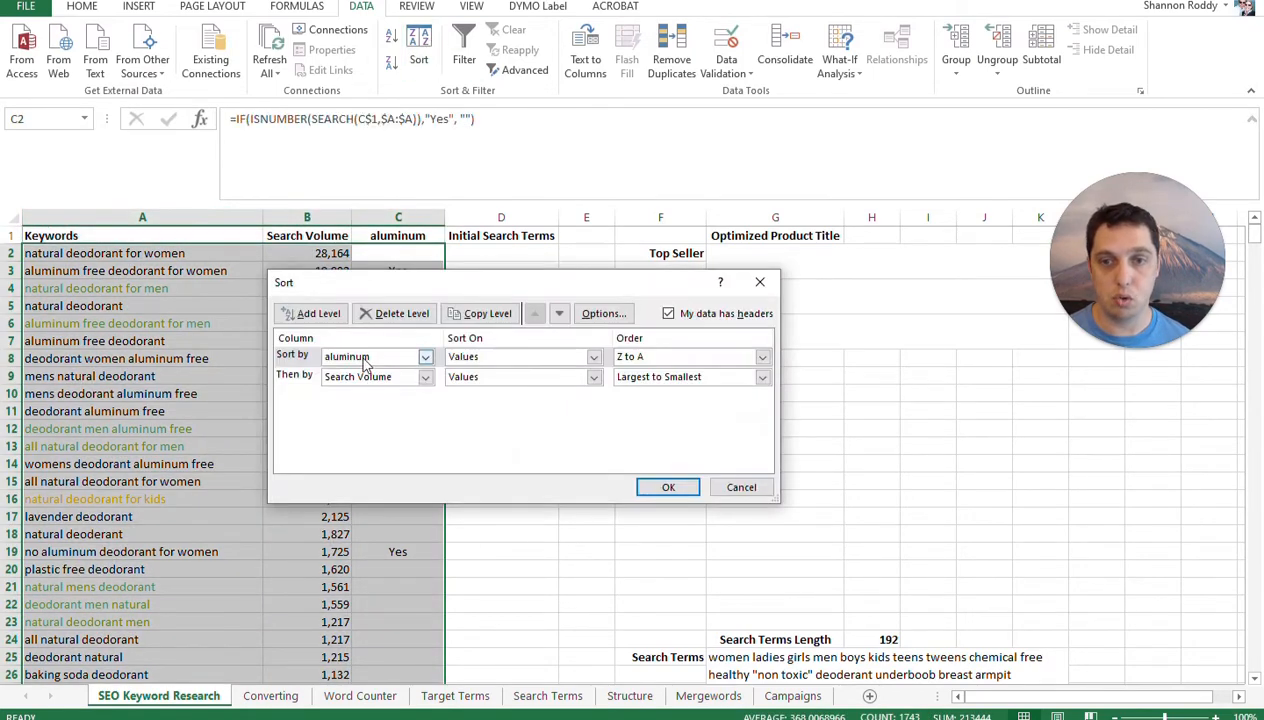
click(668, 487)
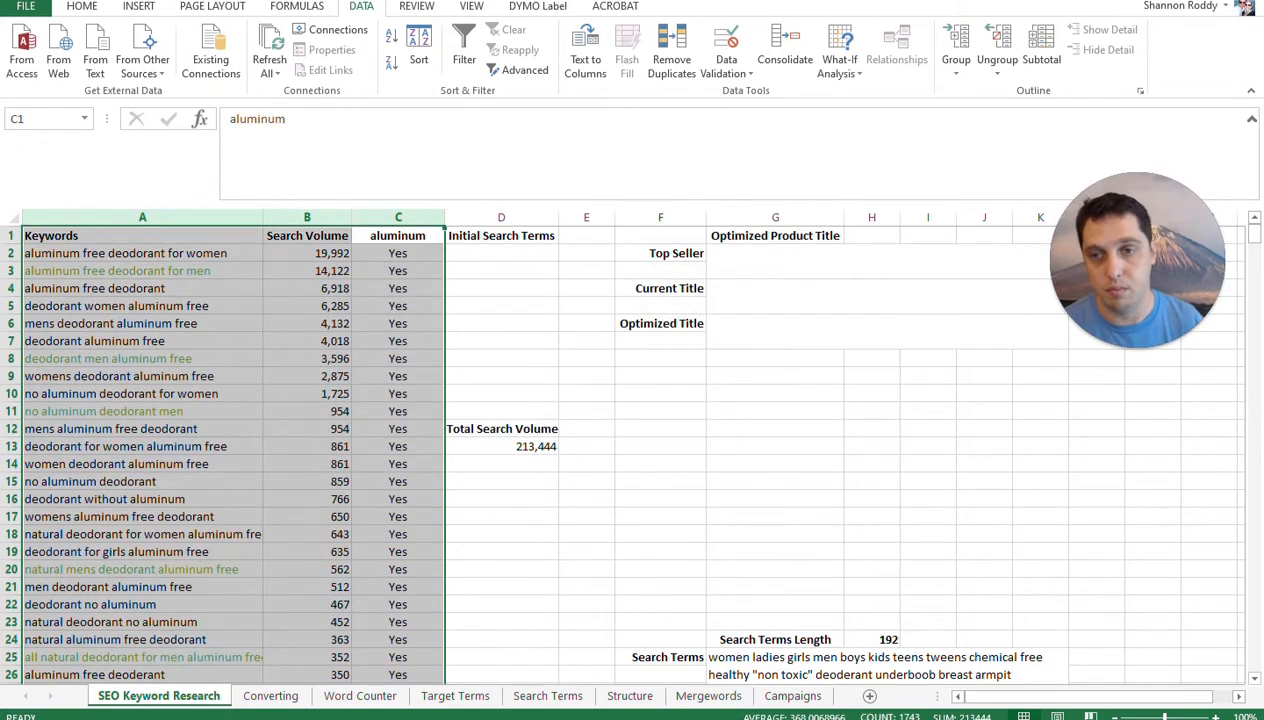
Review the keyword phrases flagged for aluminum and their search volumes from the first row past row 100
scroll(630, 450, down, 9)
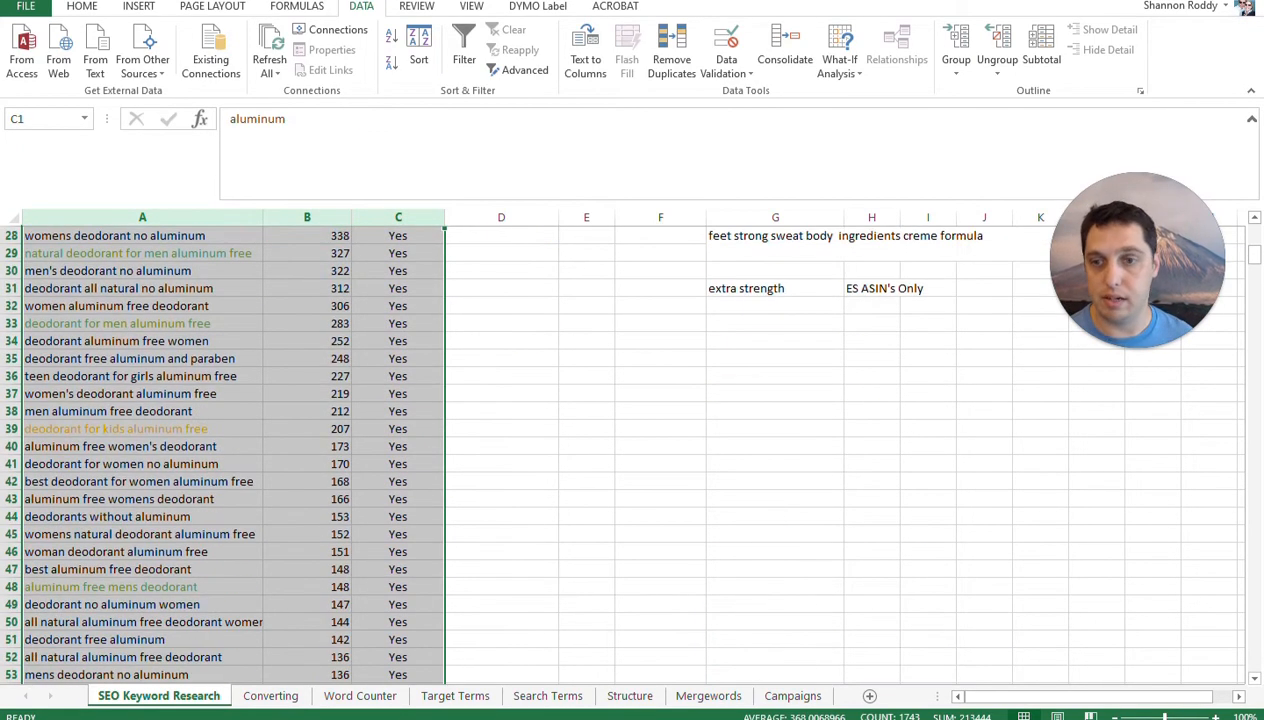
scroll(630, 450, down, 16)
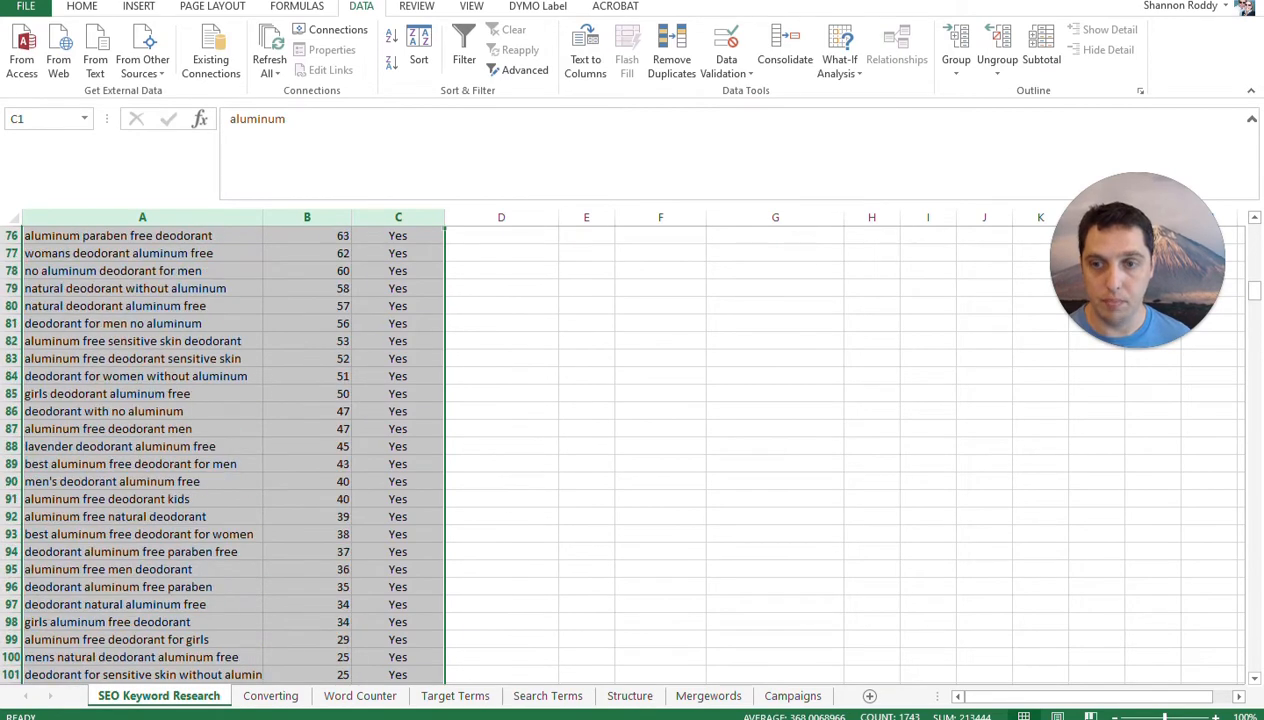
scroll(630, 450, up, 9)
scroll(630, 450, up, 16)
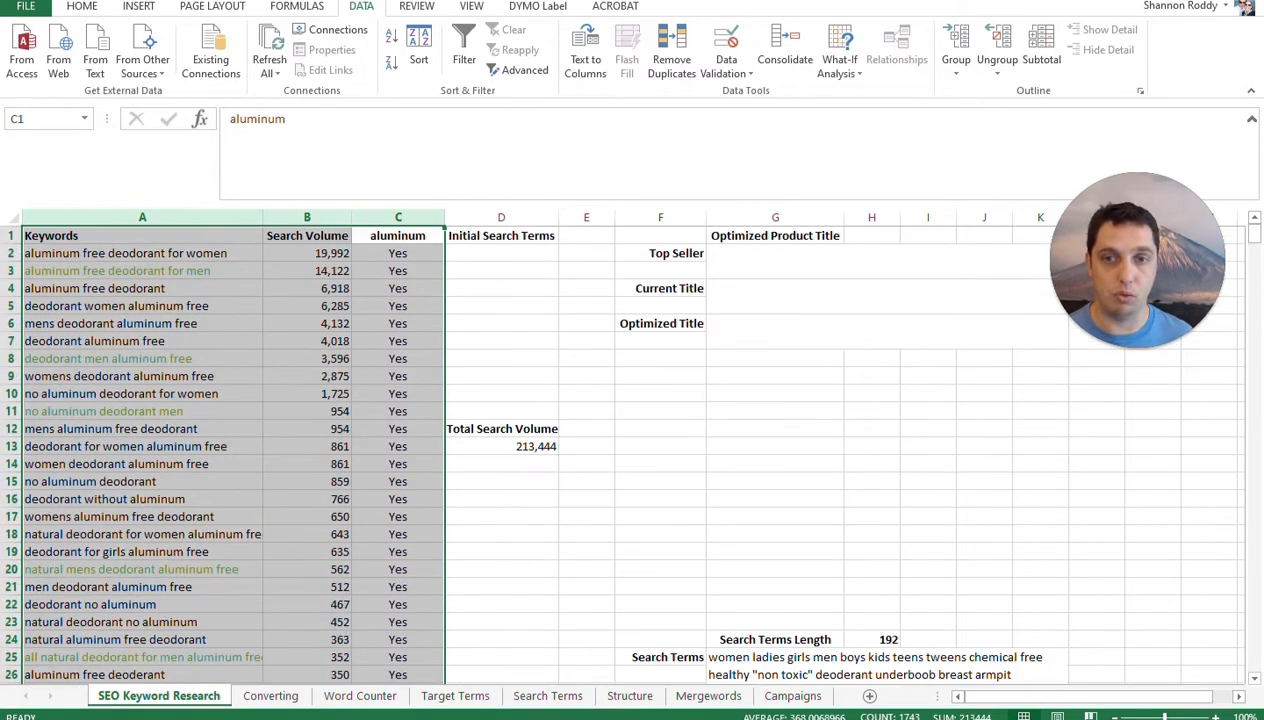
click(501, 288)
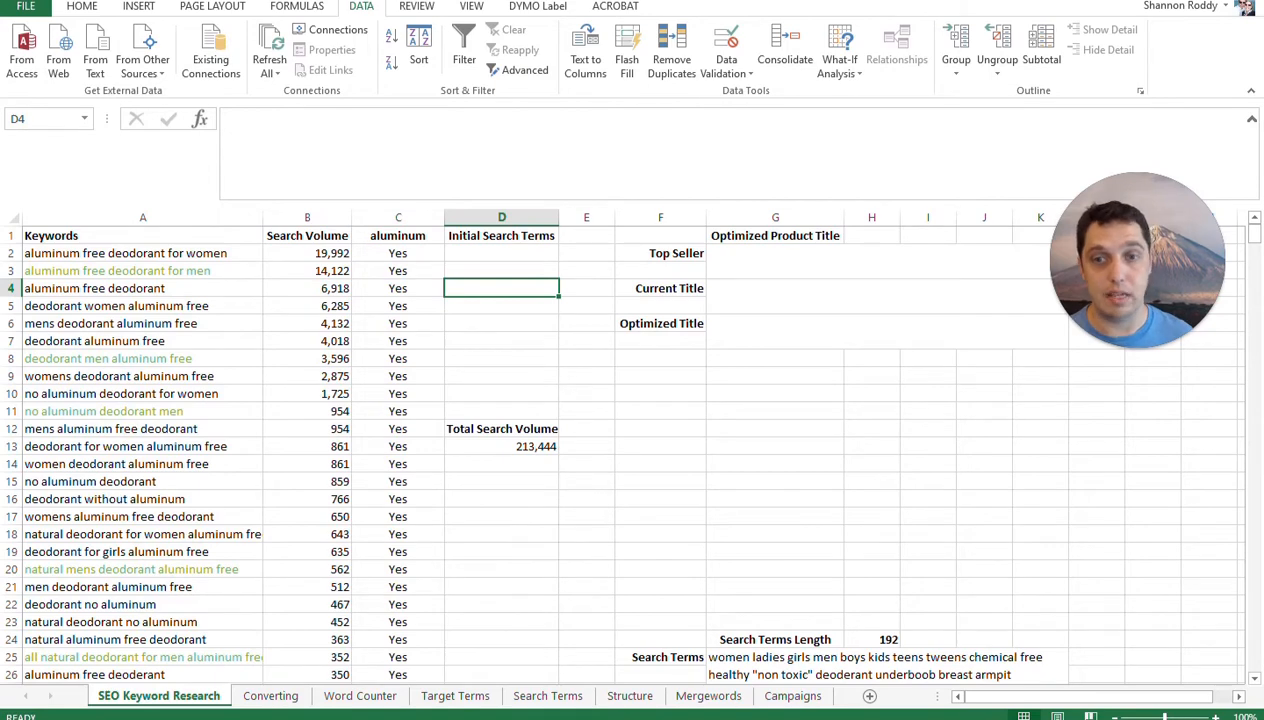
Compare the Target Terms and SEO Keyword Research sheets with the single-word list on the Search Terms sheet
click(455, 695)
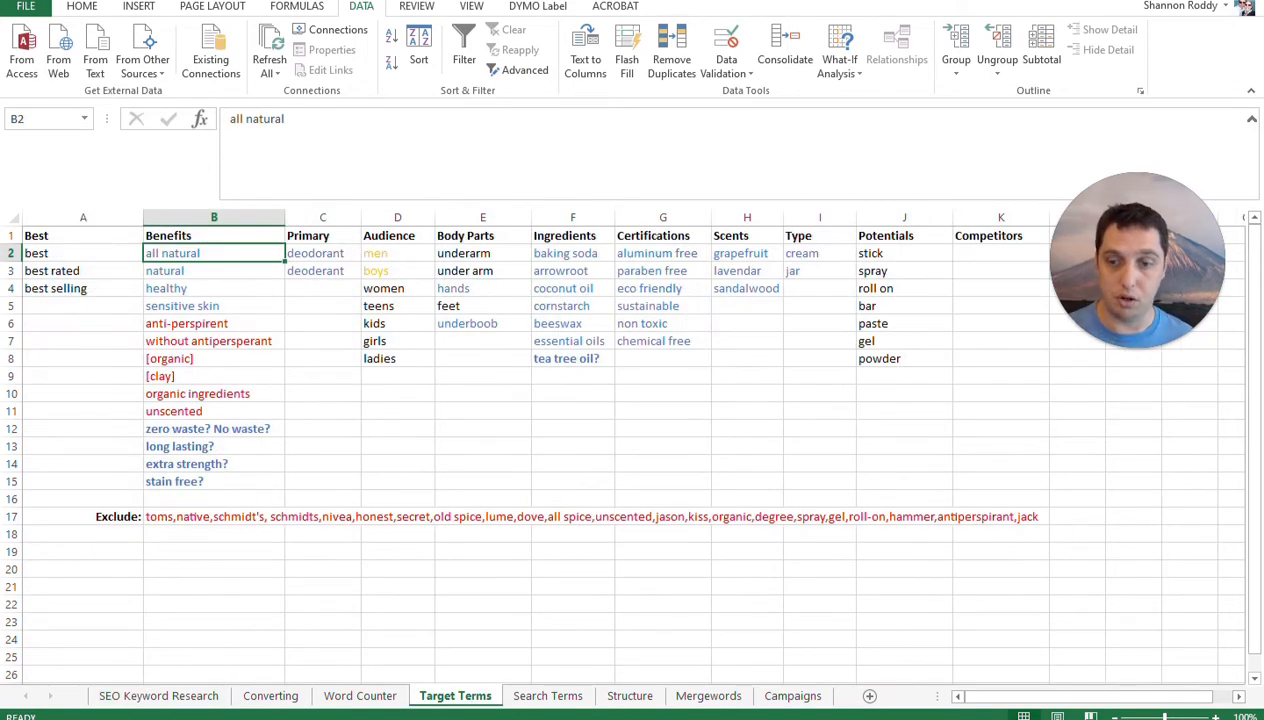
click(176, 696)
click(547, 696)
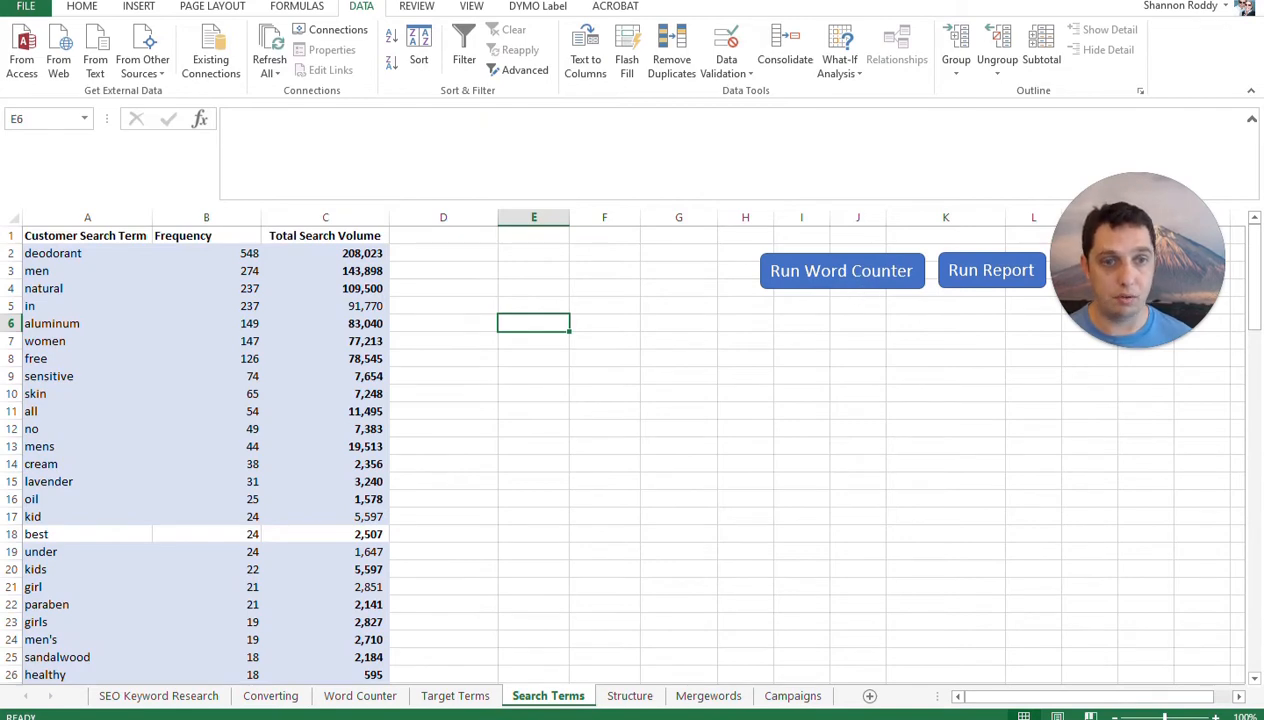
click(158, 696)
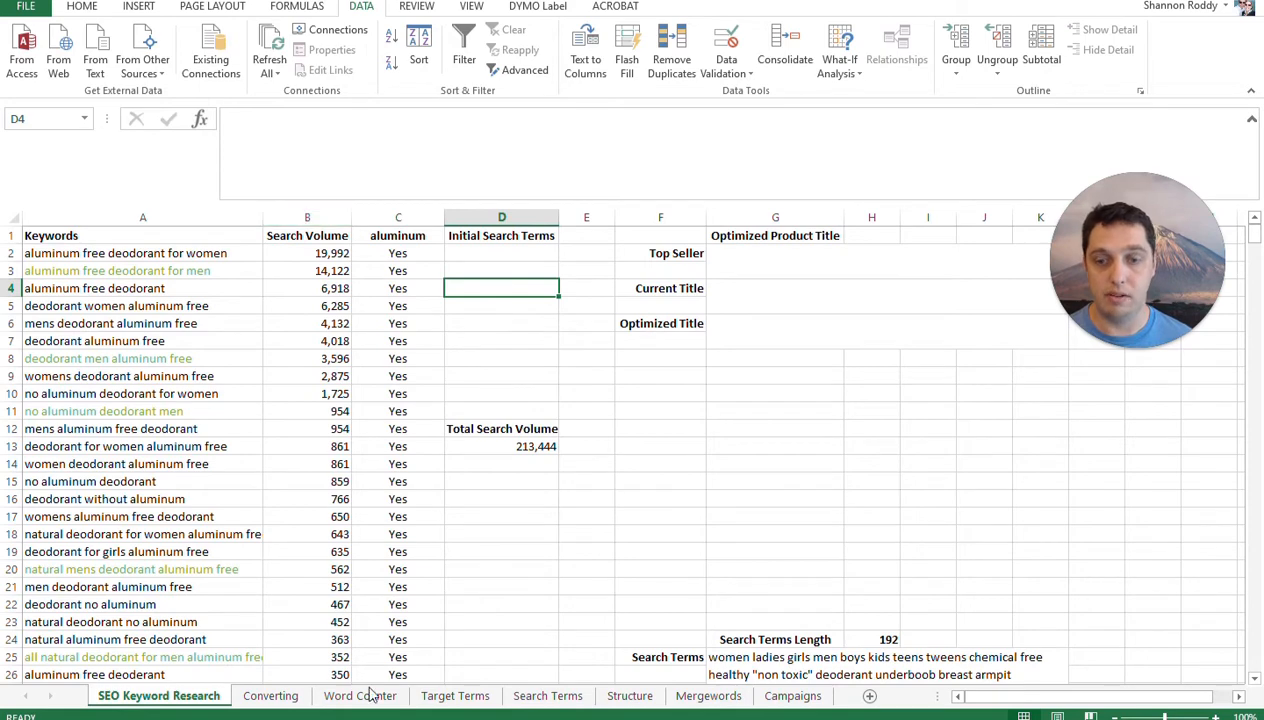
click(545, 696)
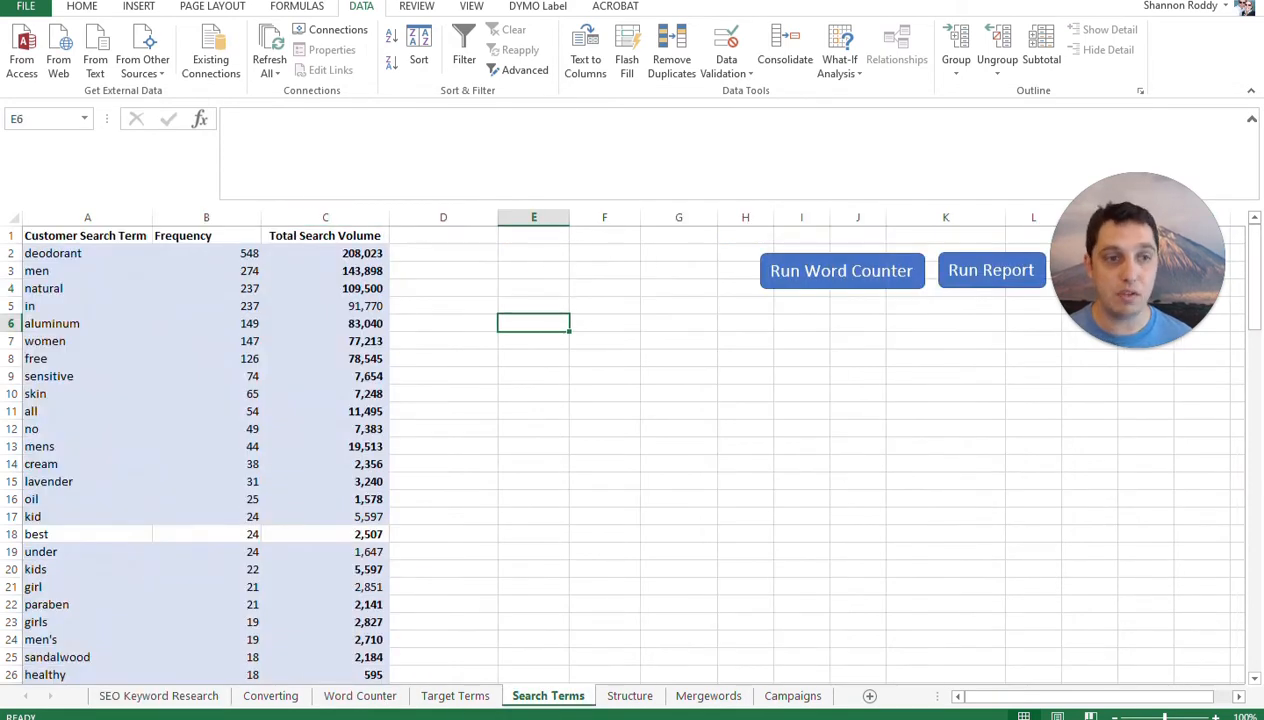
Examine the frequency and total search volume of each customer search term, including the unshaded words below the shaded ones
click(87, 254)
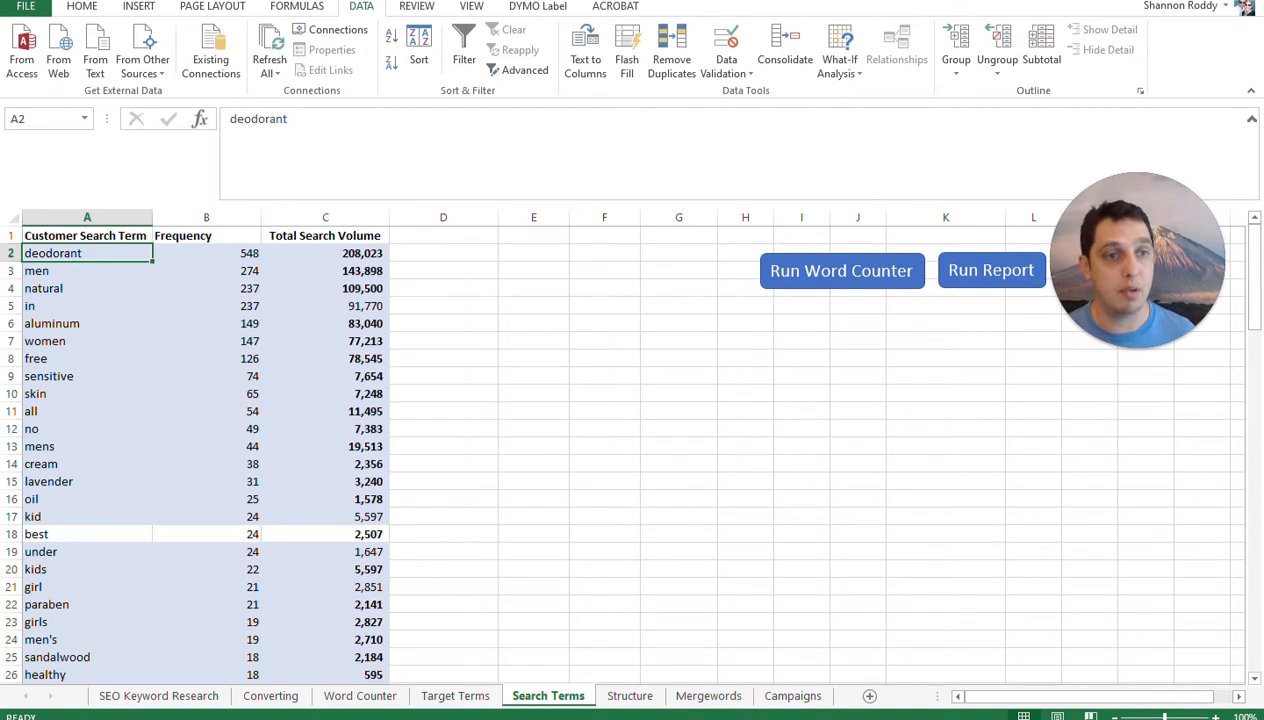
key(Right)
key(Right)
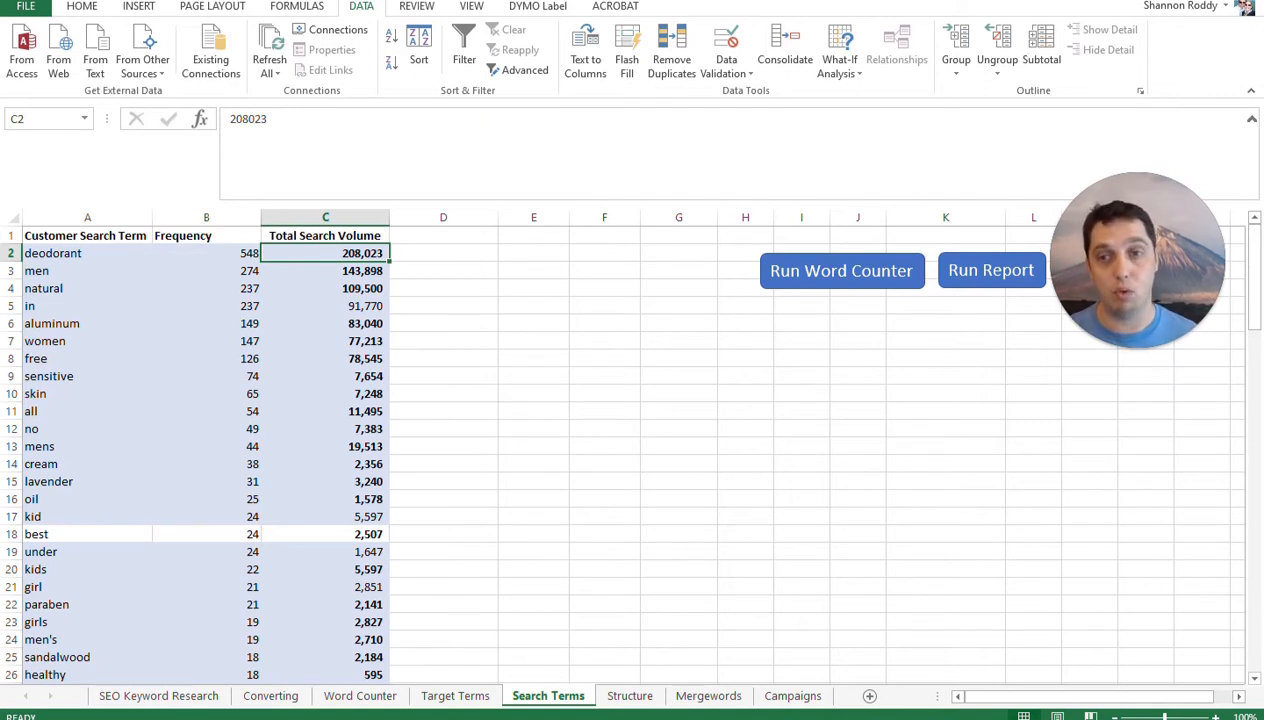
drag(75, 253, 75, 499)
click(533, 288)
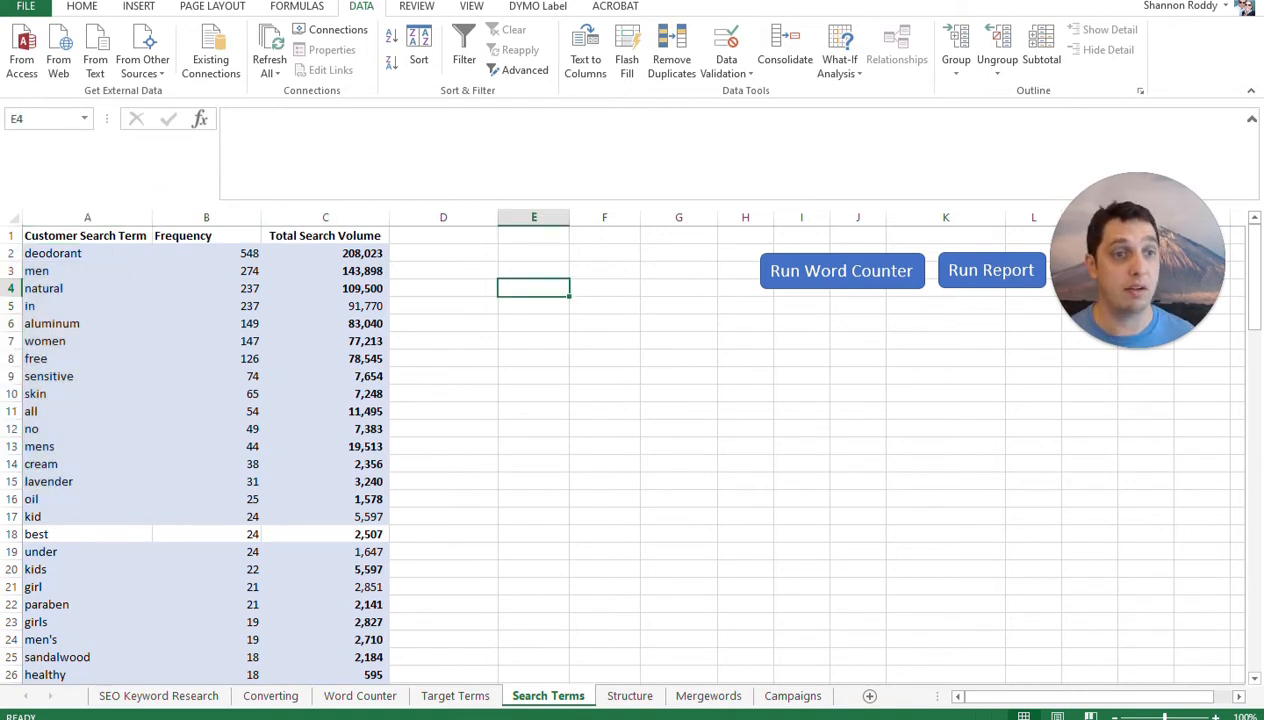
scroll(600, 450, down, 10)
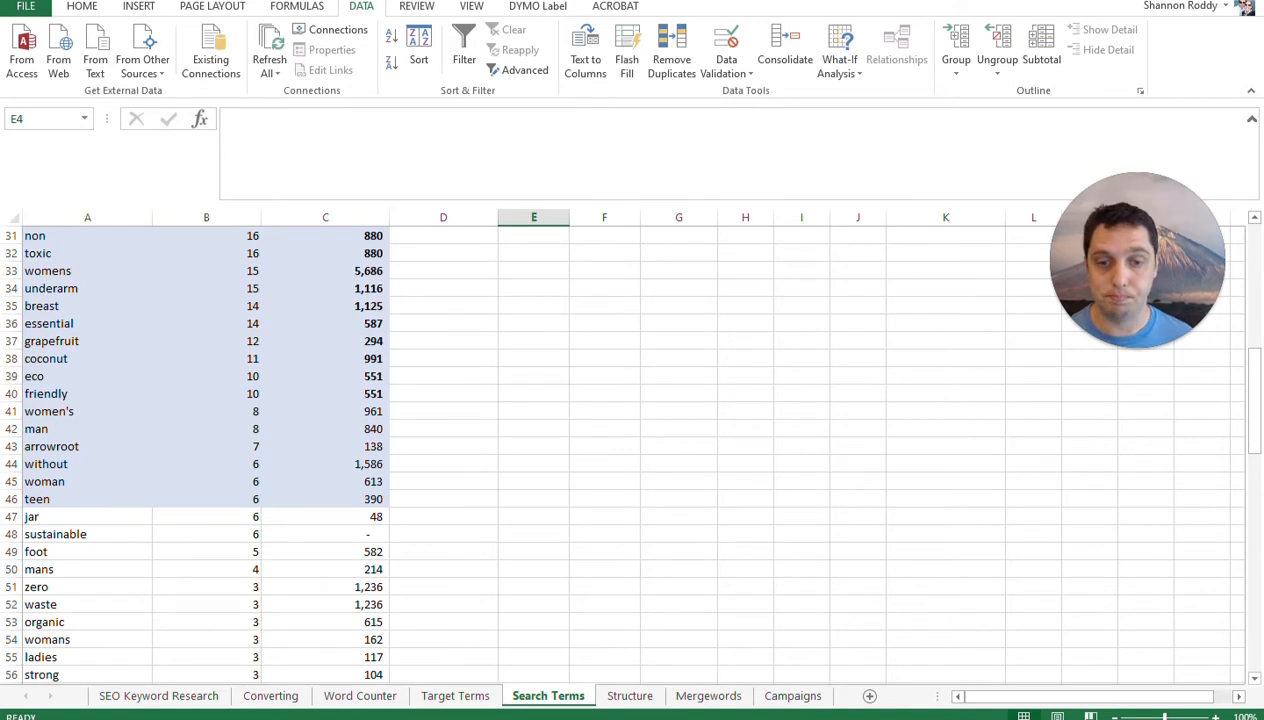
scroll(630, 450, up, 10)
click(87, 254)
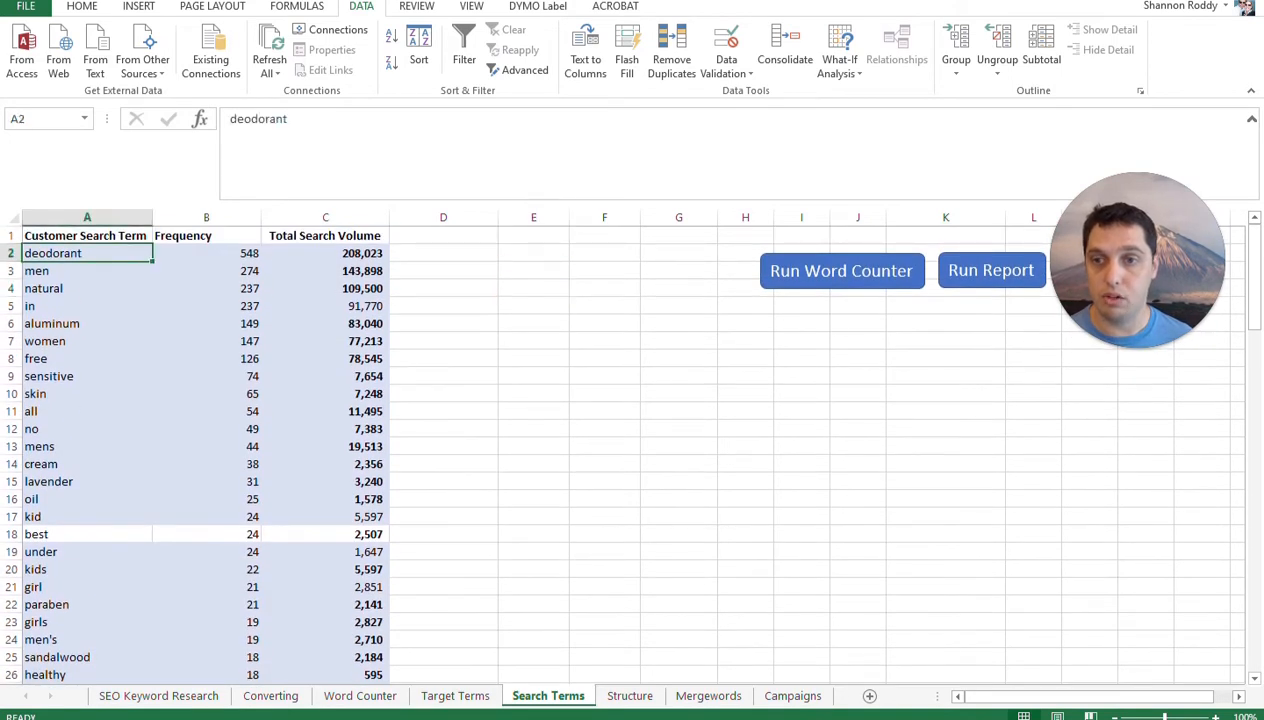
click(443, 253)
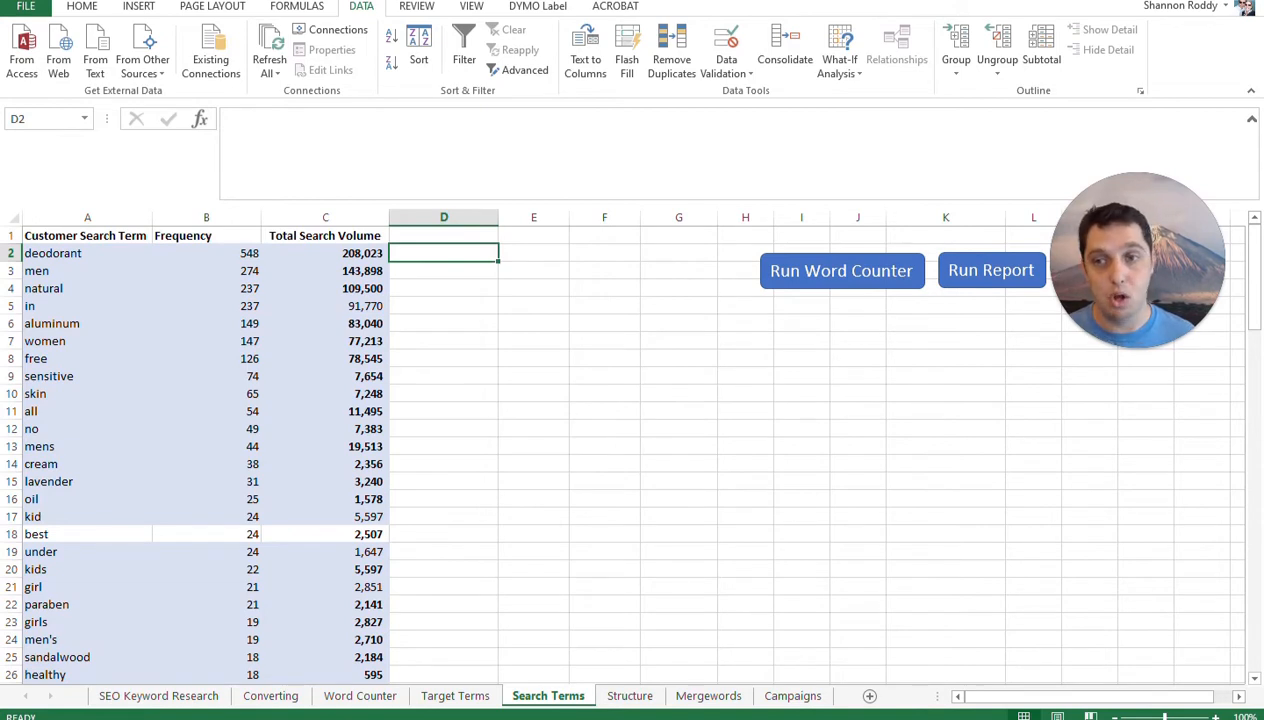
Review the combined Search Terms text in cell G25 of the SEO Keyword Research sheet against the Search Terms word list
click(158, 696)
scroll(620, 450, down, 2)
click(886, 586)
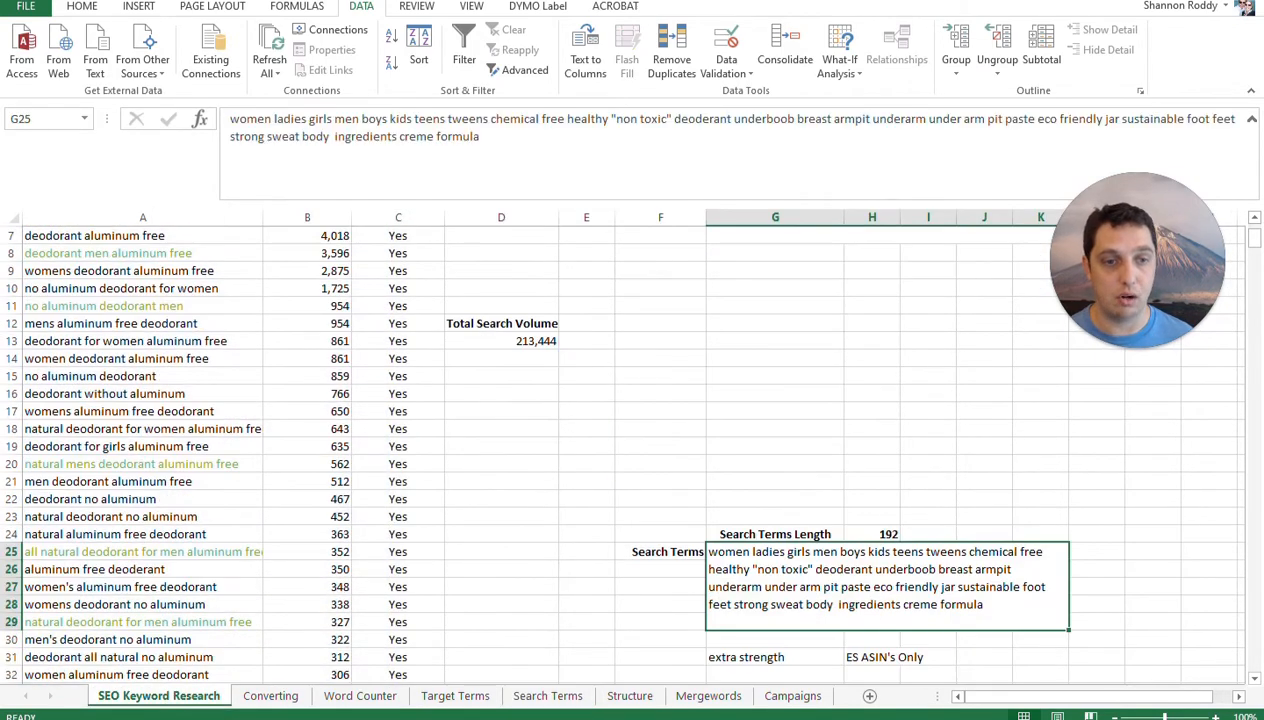
scroll(886, 586, down, 1)
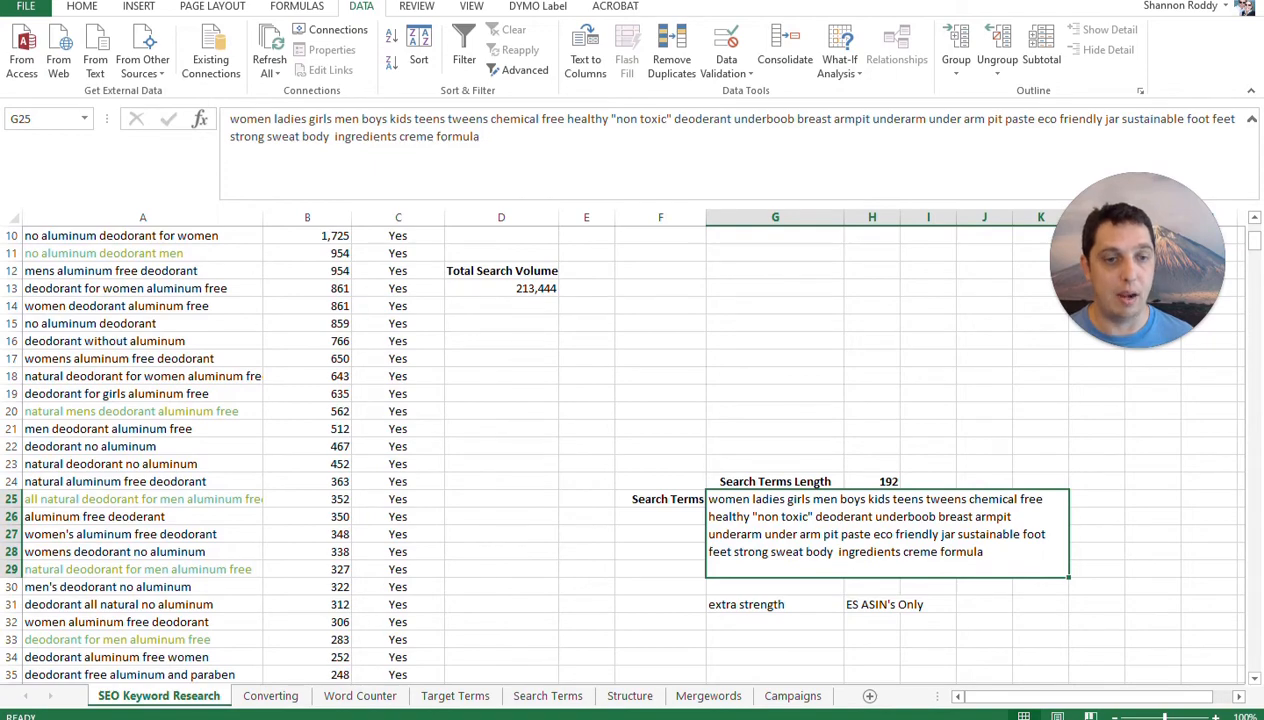
scroll(620, 450, up, 3)
scroll(620, 450, down, 1)
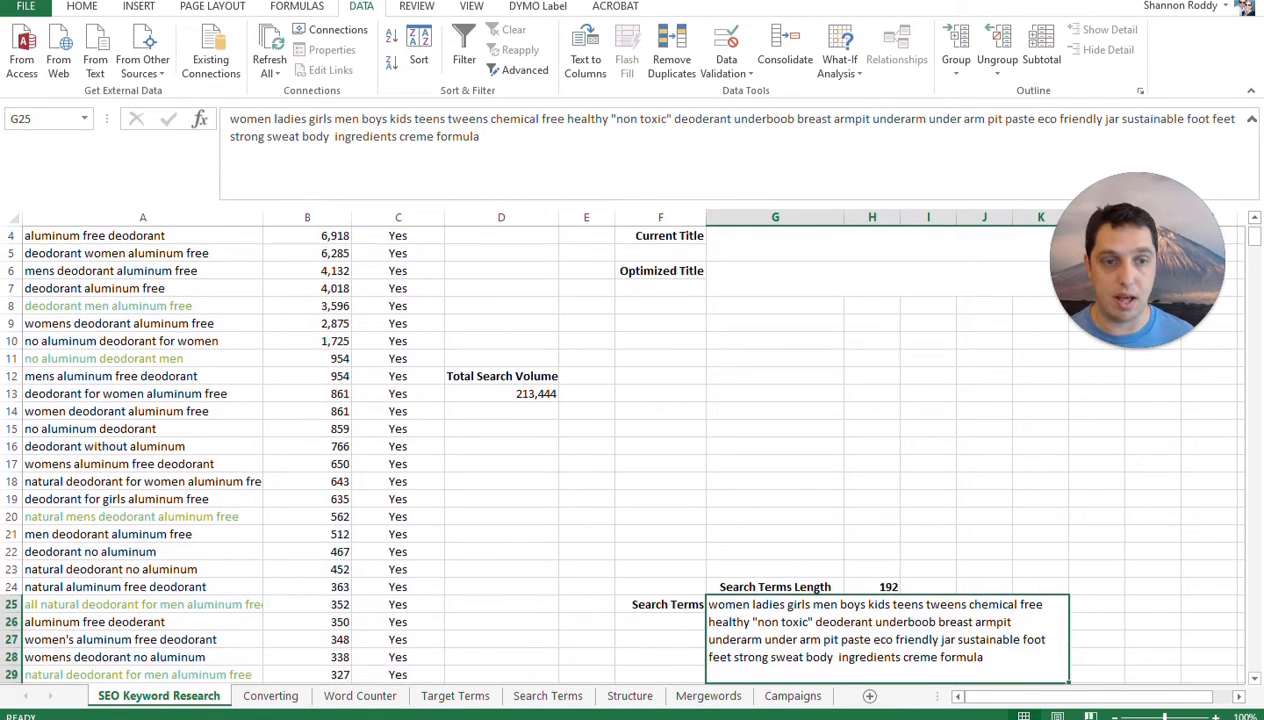
click(550, 699)
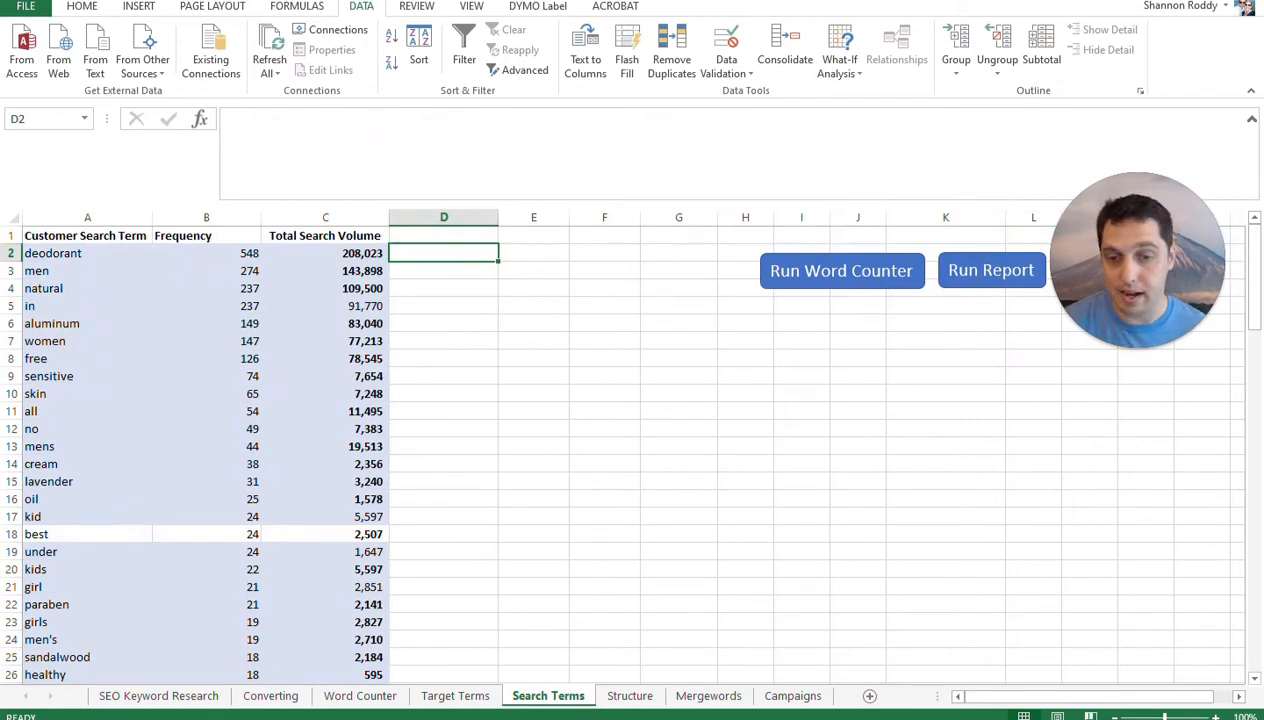
Clear the aluminum search word from cell C1 on the SEO Keyword Research sheet
click(185, 697)
scroll(623, 450, up, 1)
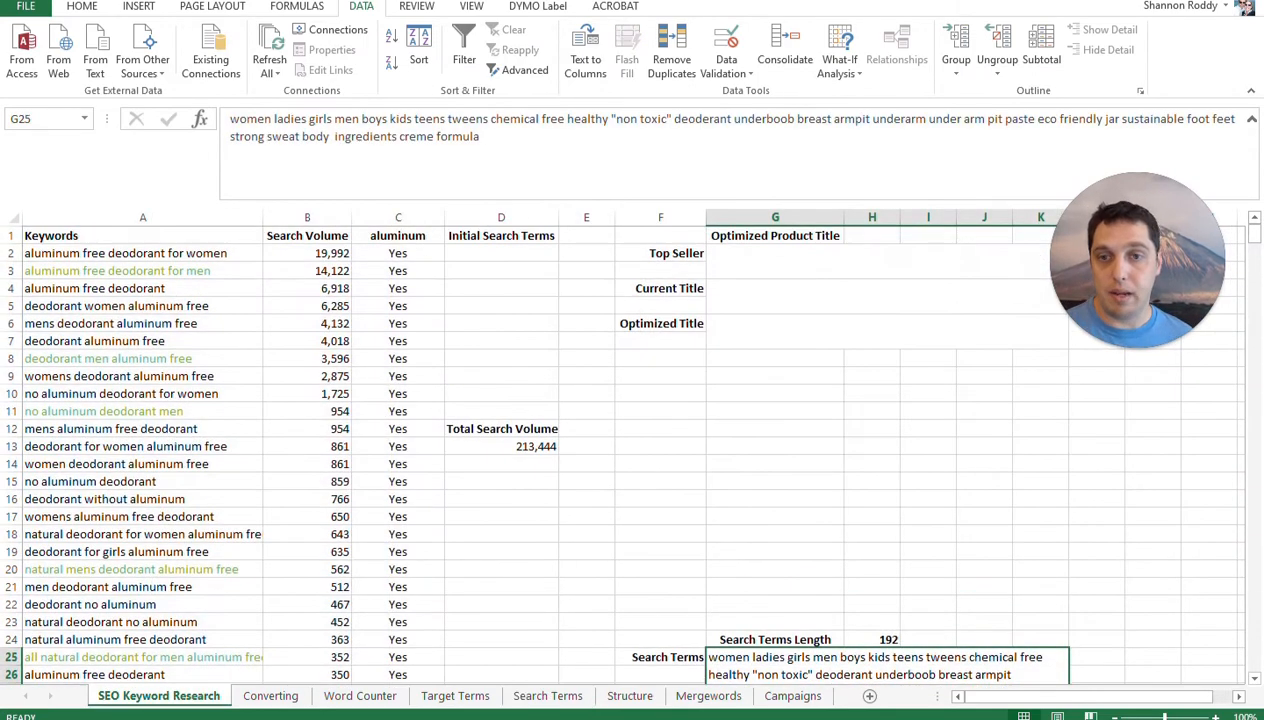
click(398, 236)
key(BackSpace)
key(Return)
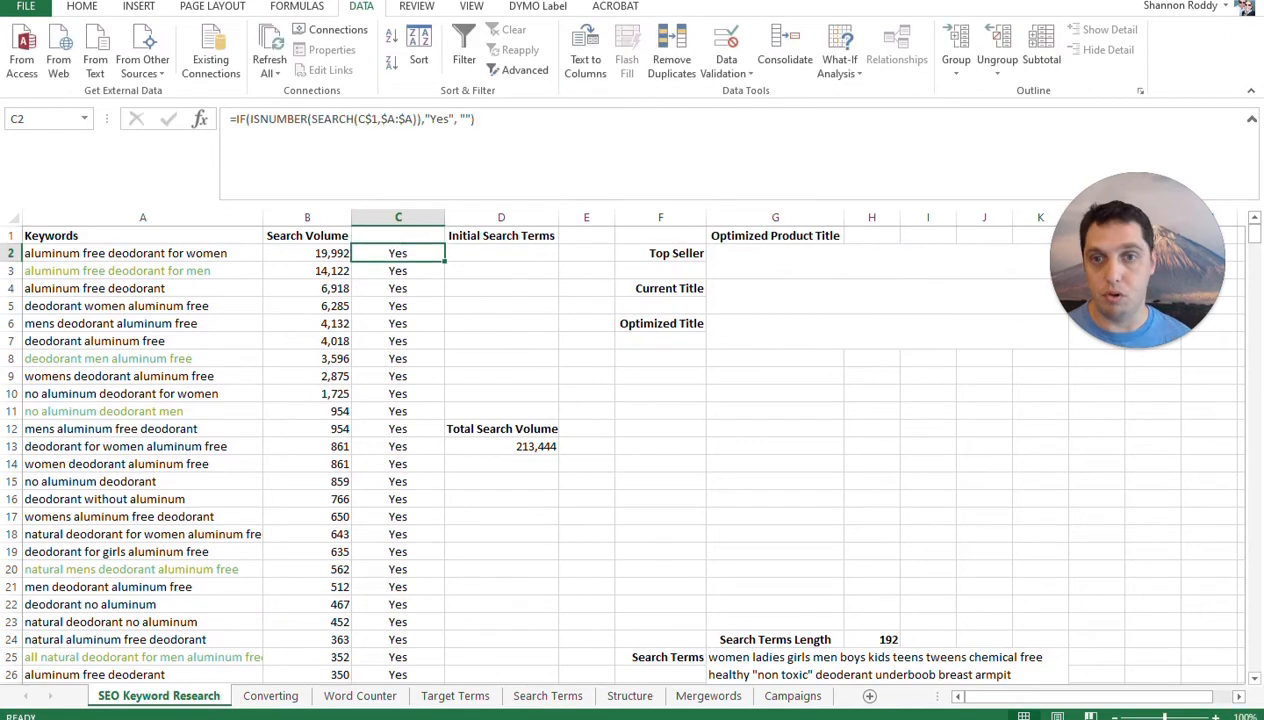
Sort the keyword data in columns A to C by column C from Z to A, and by Search Volume from largest to smallest
drag(398, 217, 190, 217)
click(417, 55)
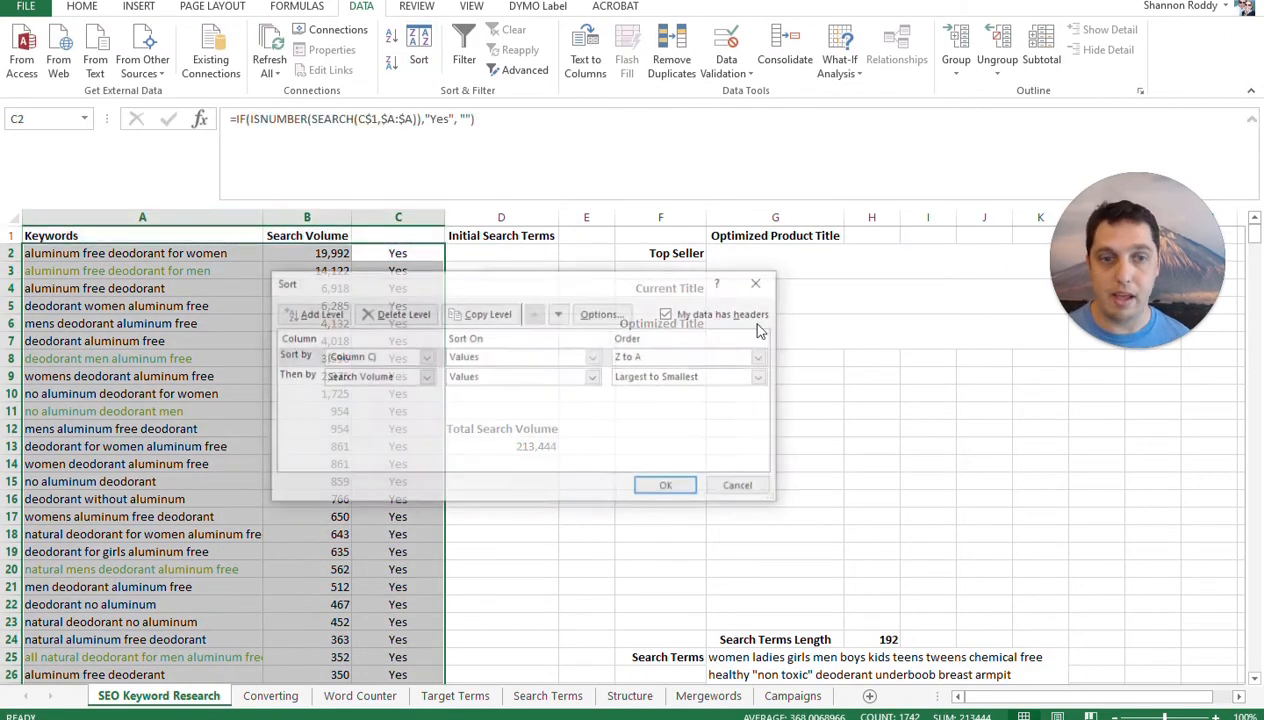
click(665, 485)
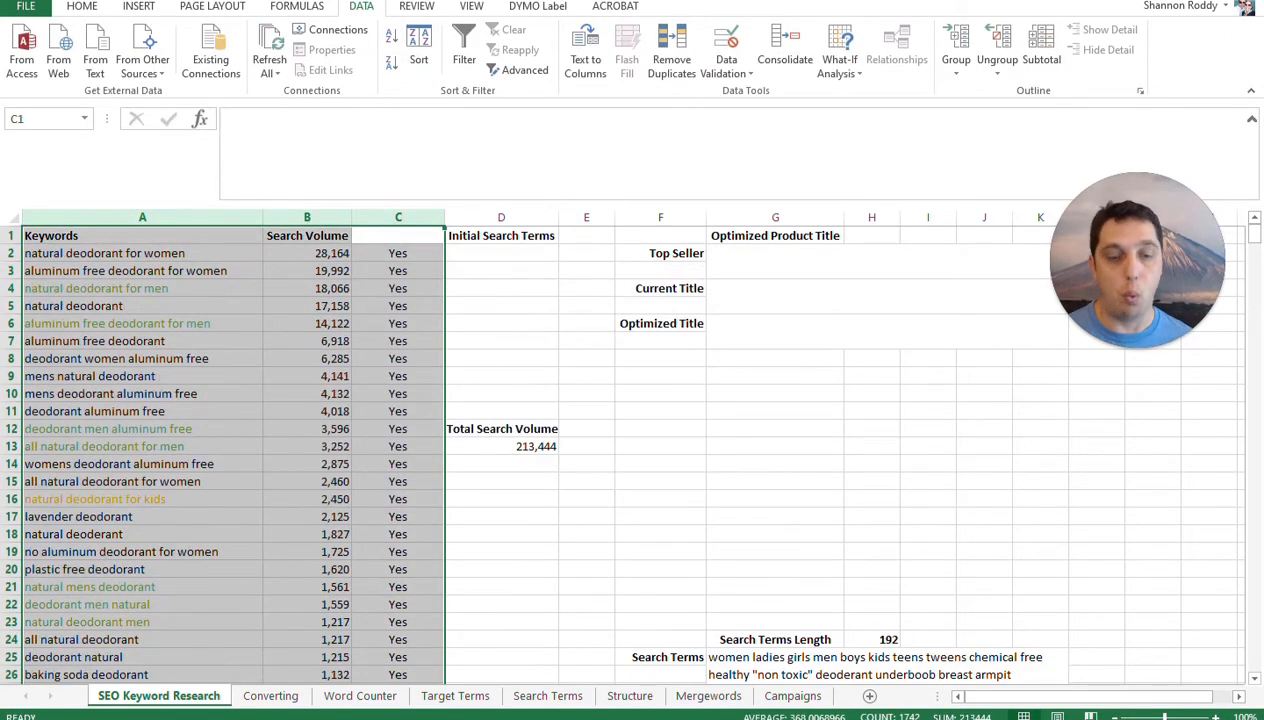
Examine the Keyword, Primary, Conjunction and Target phrase pattern on the Structure sheet against the sorted phrases on SEO Keyword Research
click(630, 696)
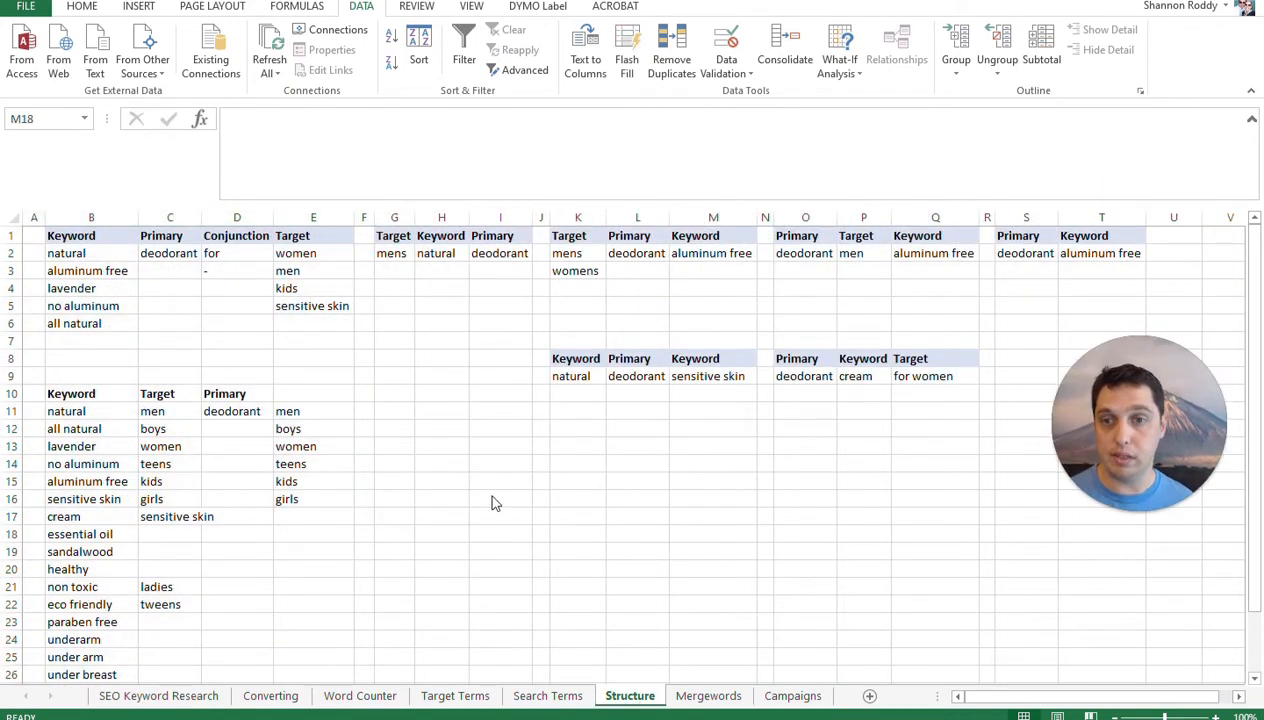
click(177, 700)
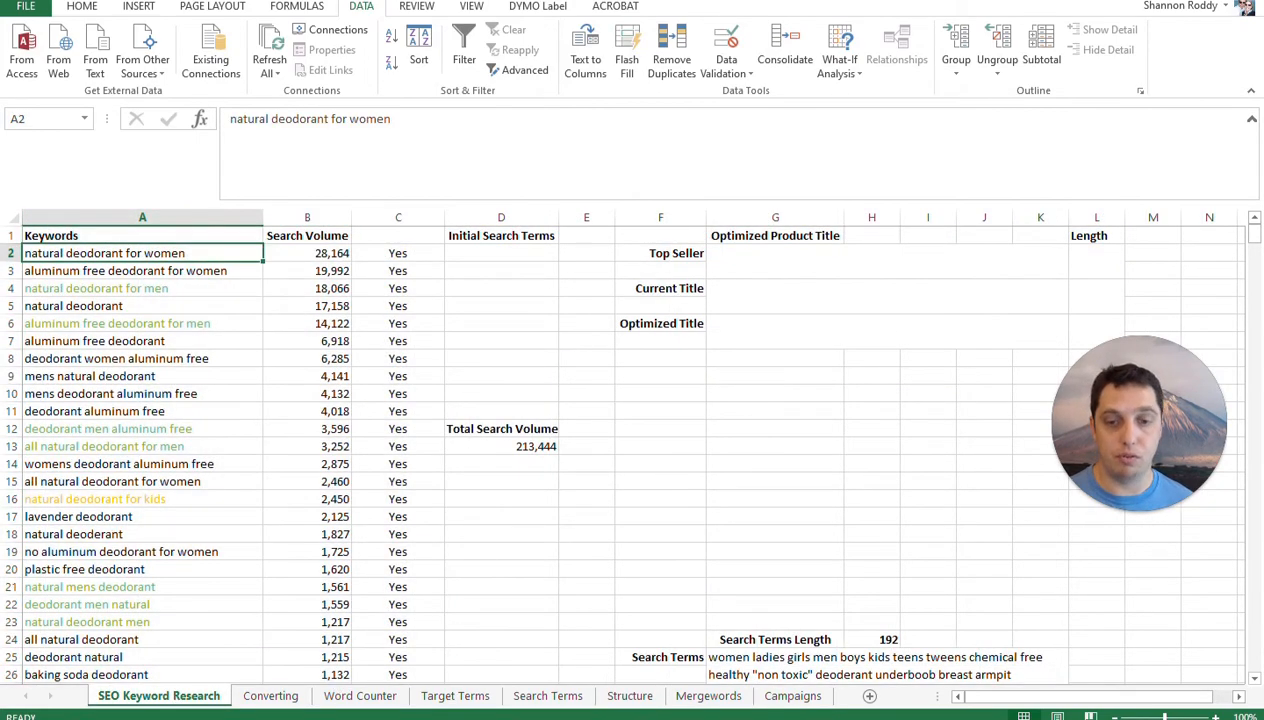
click(652, 698)
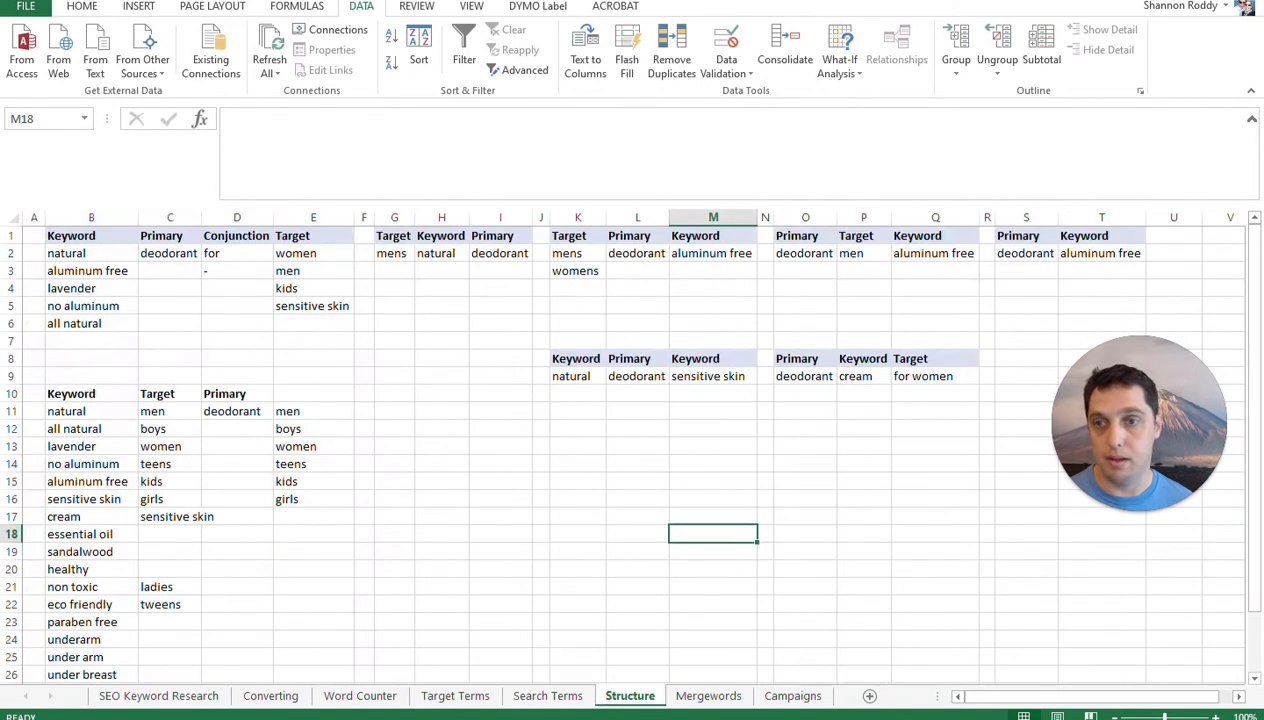
click(92, 253)
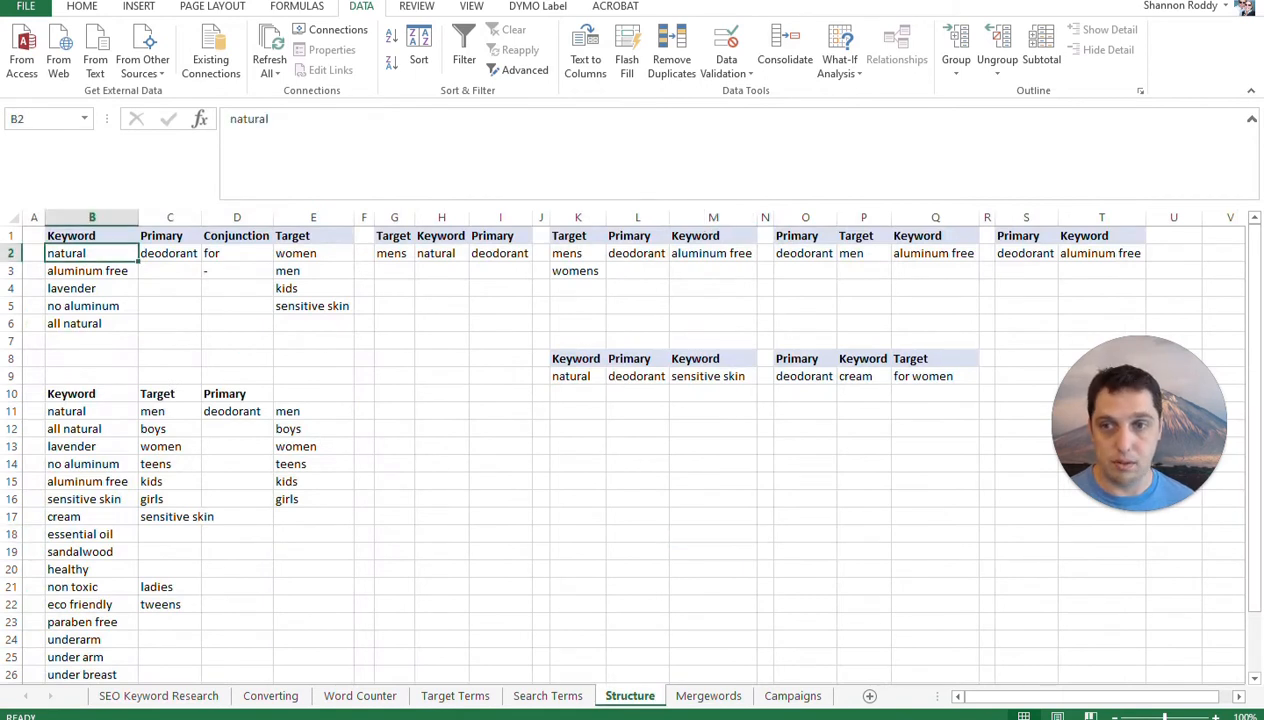
click(170, 253)
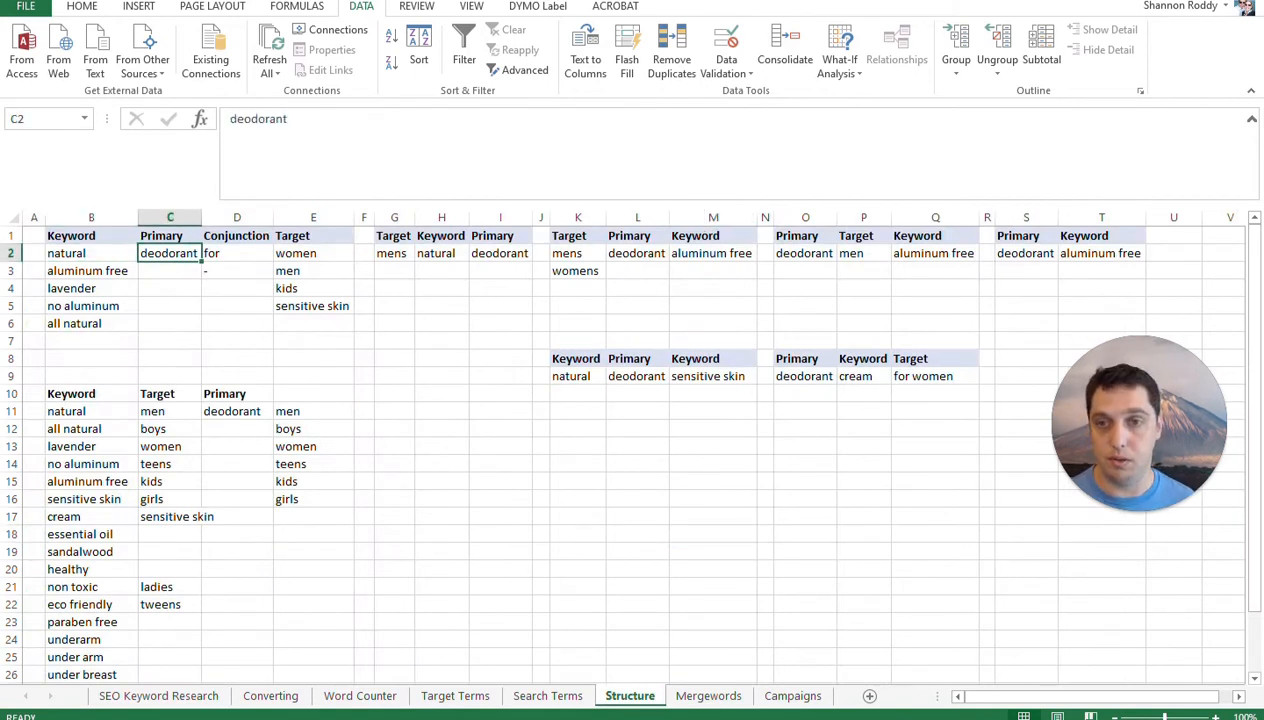
click(237, 253)
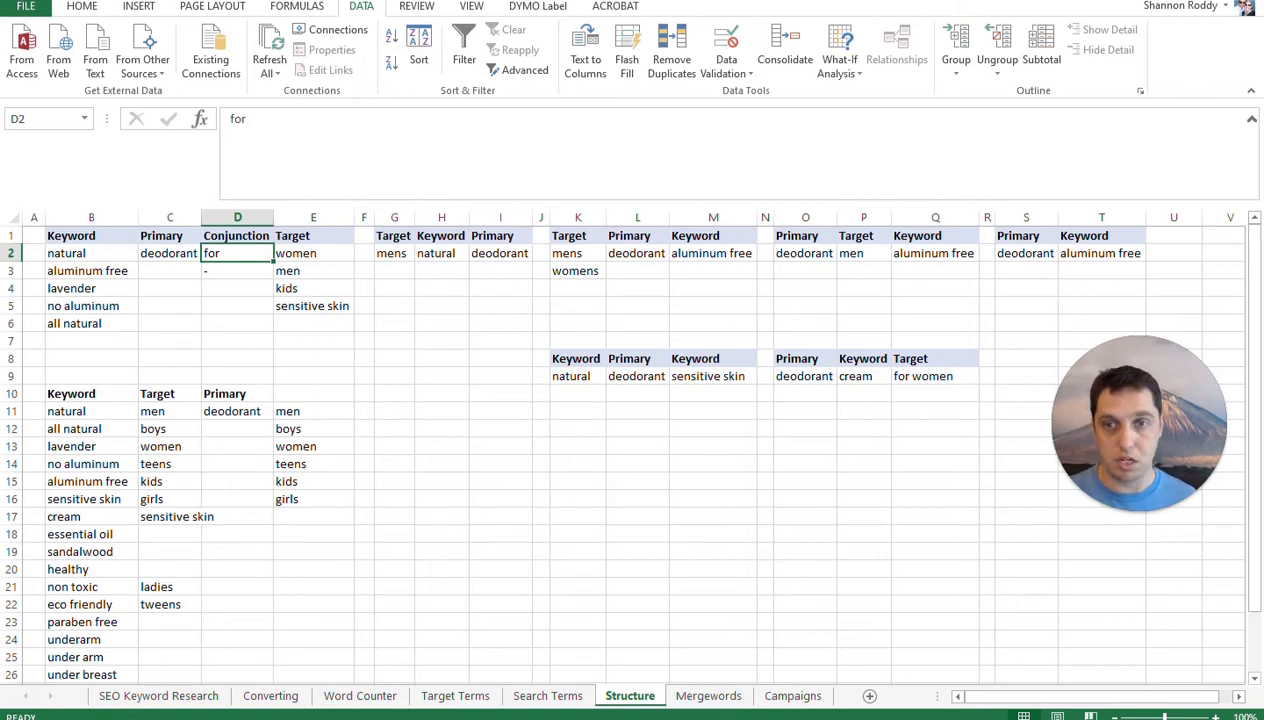
click(237, 271)
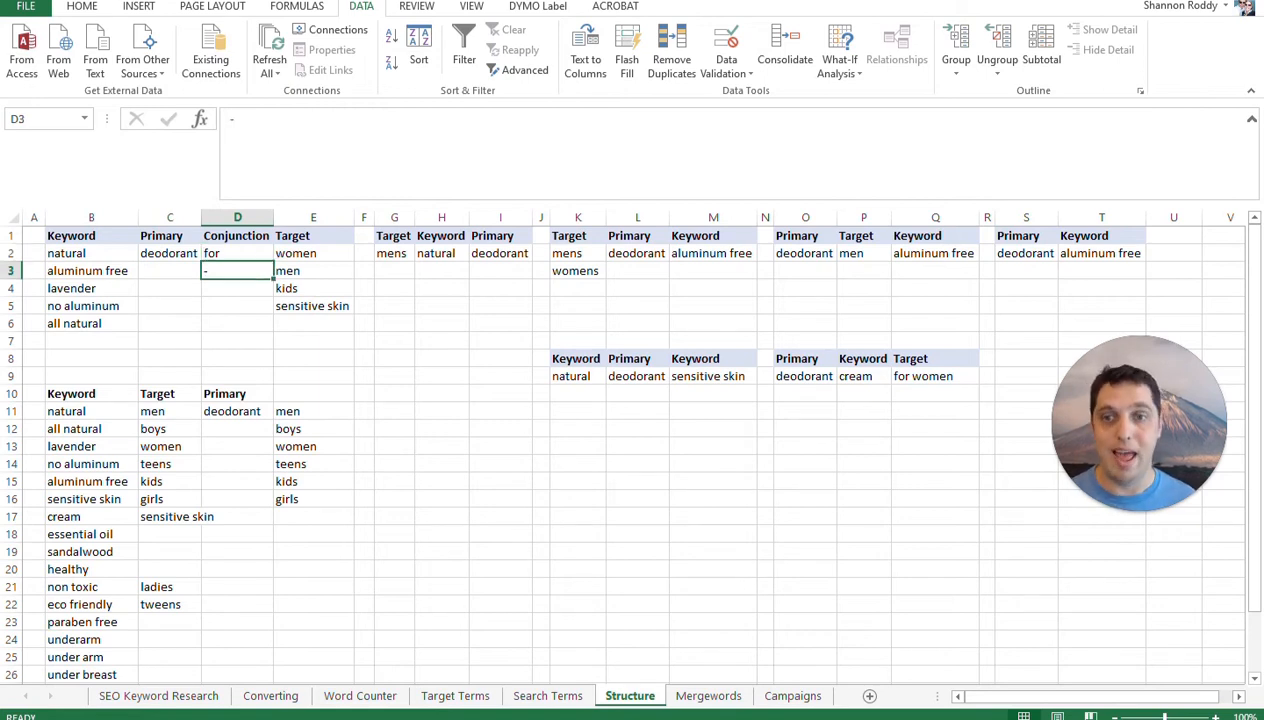
click(313, 236)
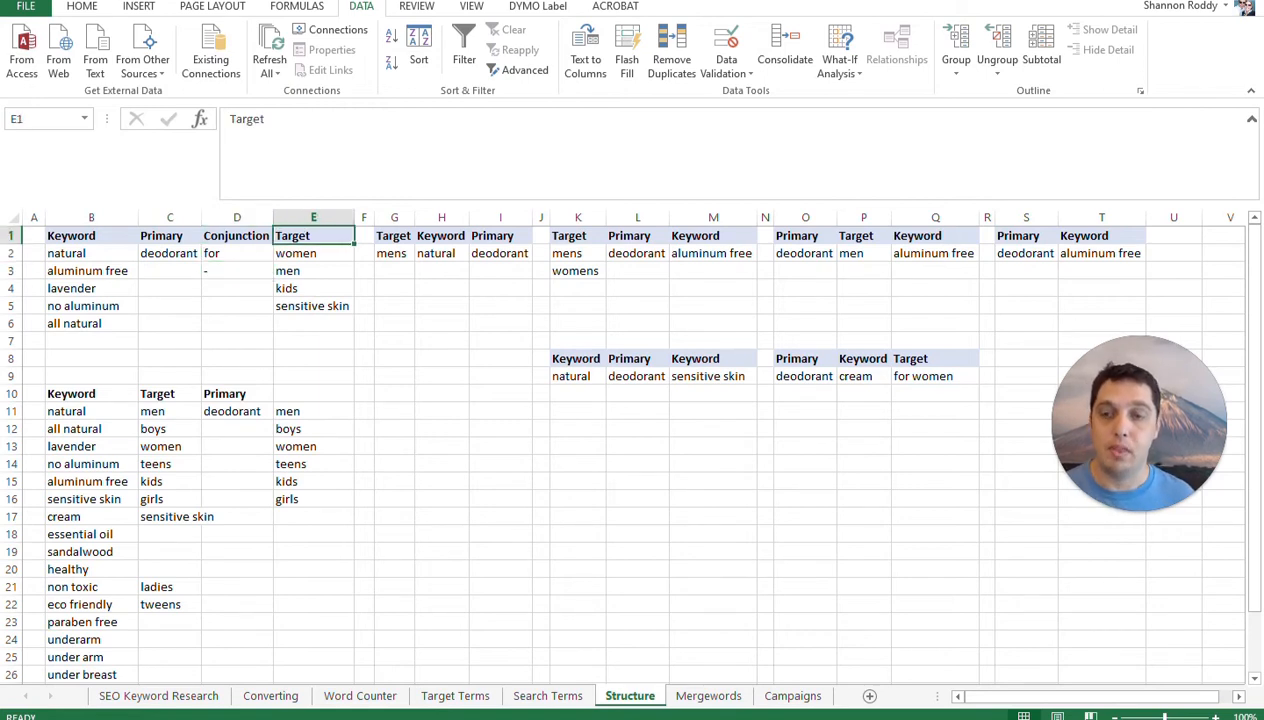
Compare the sorted search phrases with the Keyword, Target and Primary lists starting in row 10 of the Structure sheet
scroll(630, 450, down, 2)
click(155, 696)
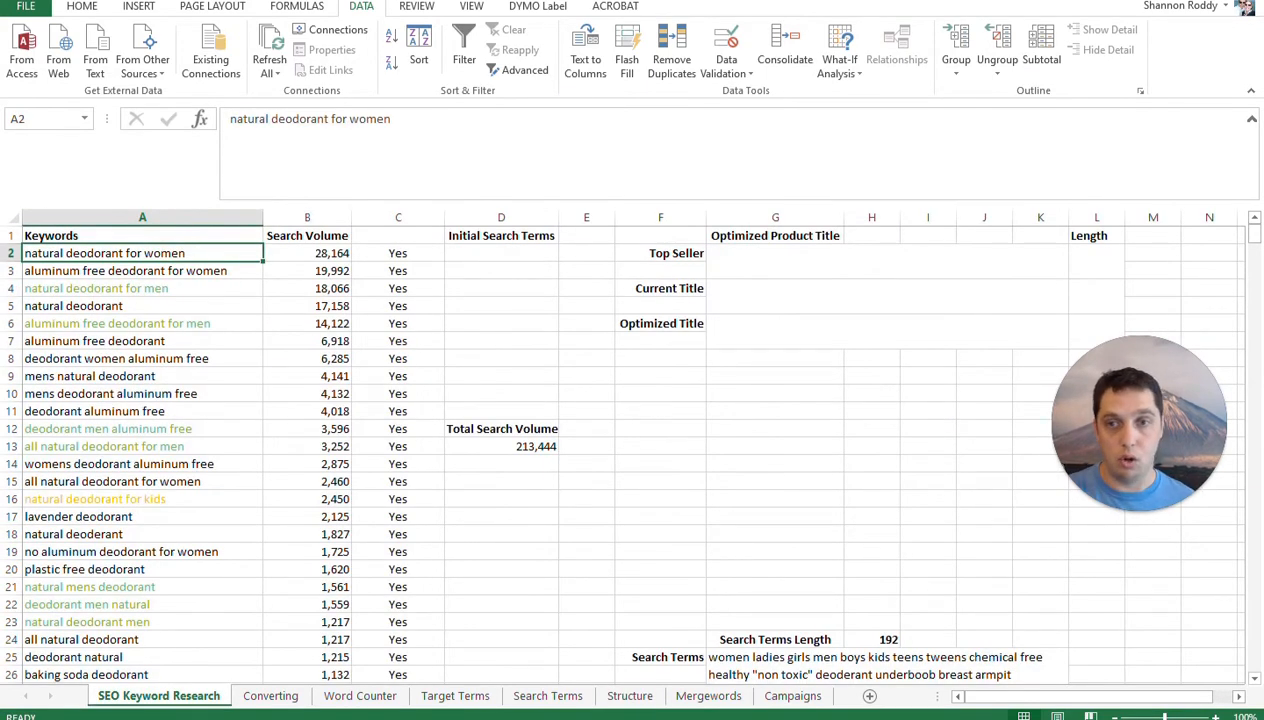
mouse_move(1254, 240)
mouse_down()
mouse_move(1254, 662)
mouse_move(1254, 232)
mouse_up()
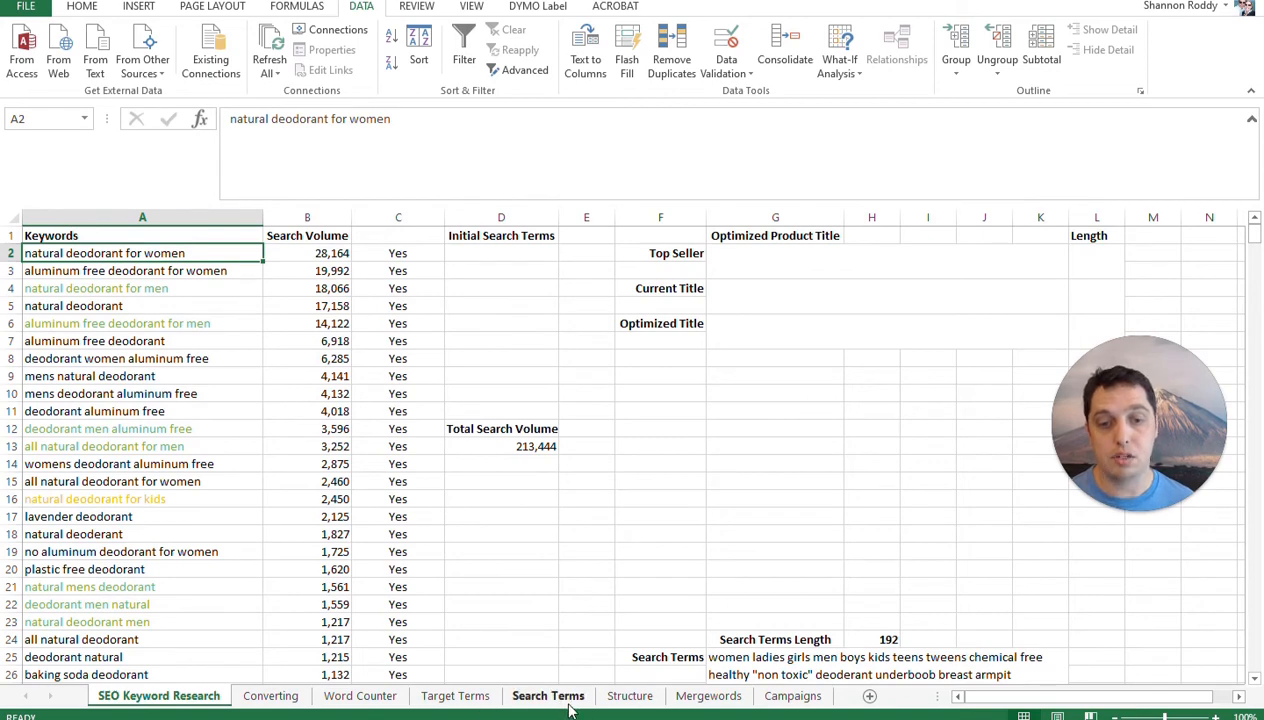
click(629, 698)
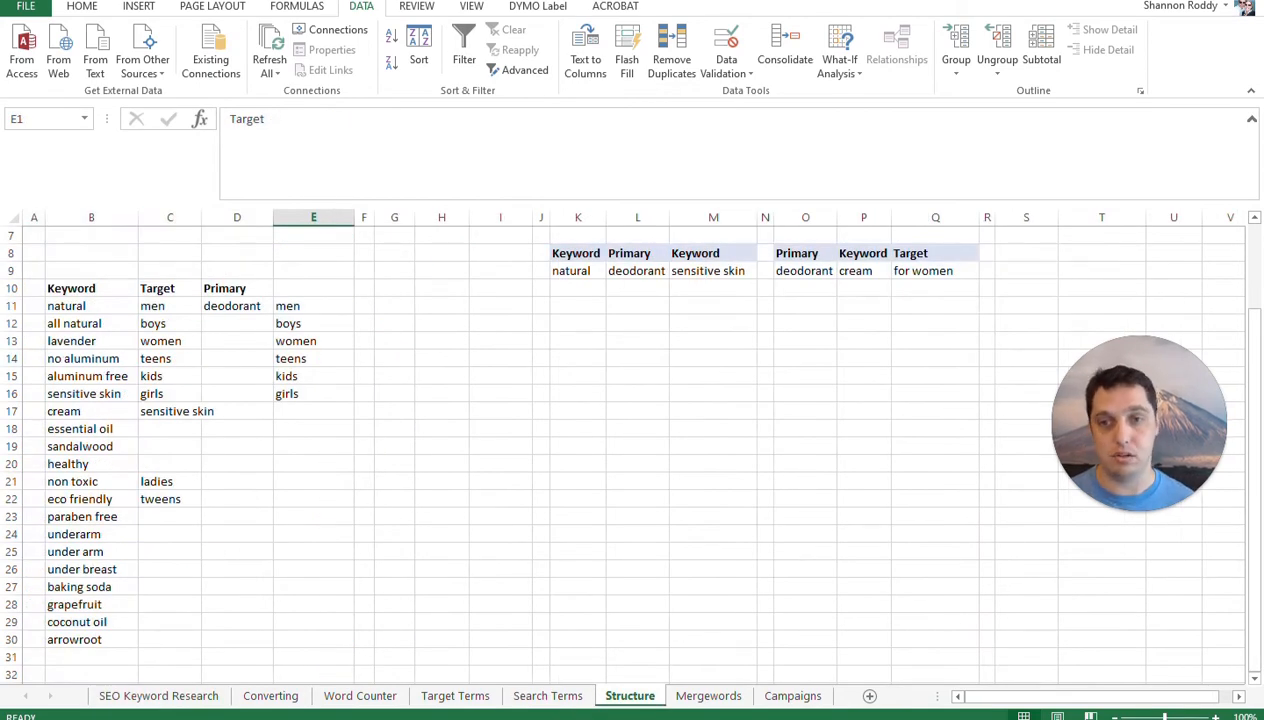
scroll(640, 450, up, 2)
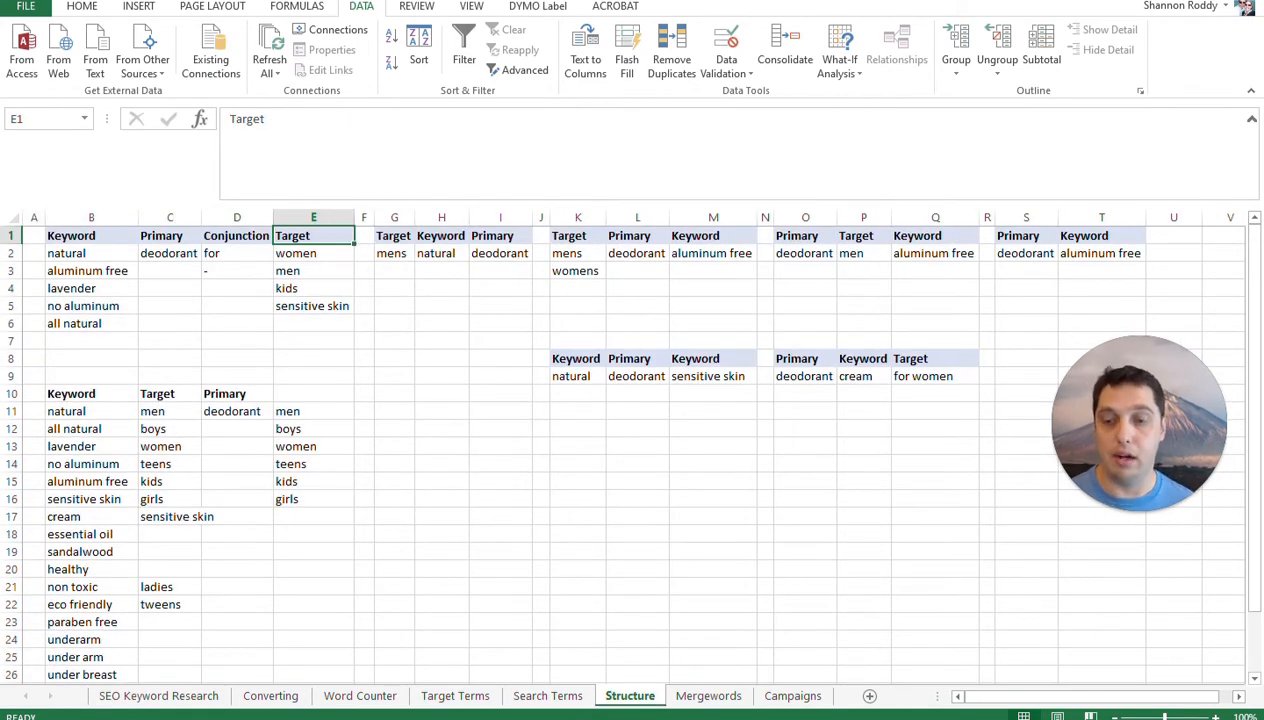
mouse_move(90, 411)
mouse_down()
mouse_move(90, 644)
mouse_move(90, 394)
mouse_up()
click(90, 394)
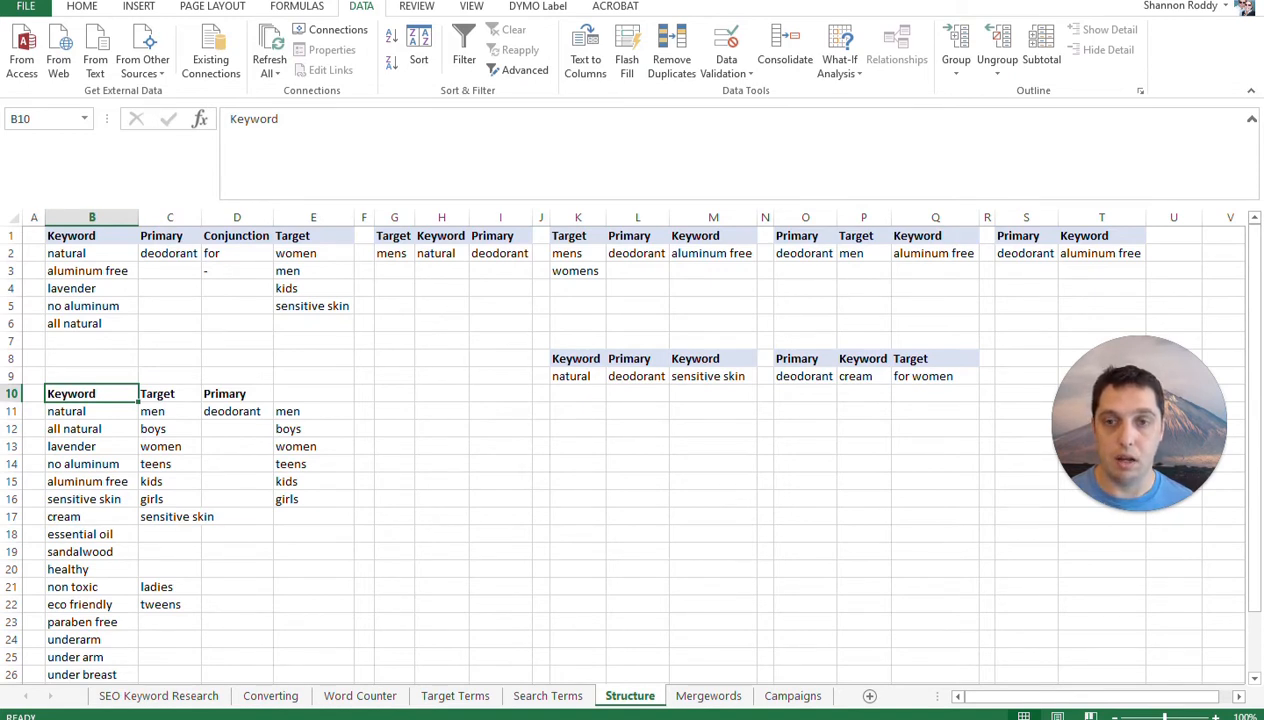
Switch to Chrome and open mergewords.com in a new tab, showing its three word boxes
key(alt+Tab)
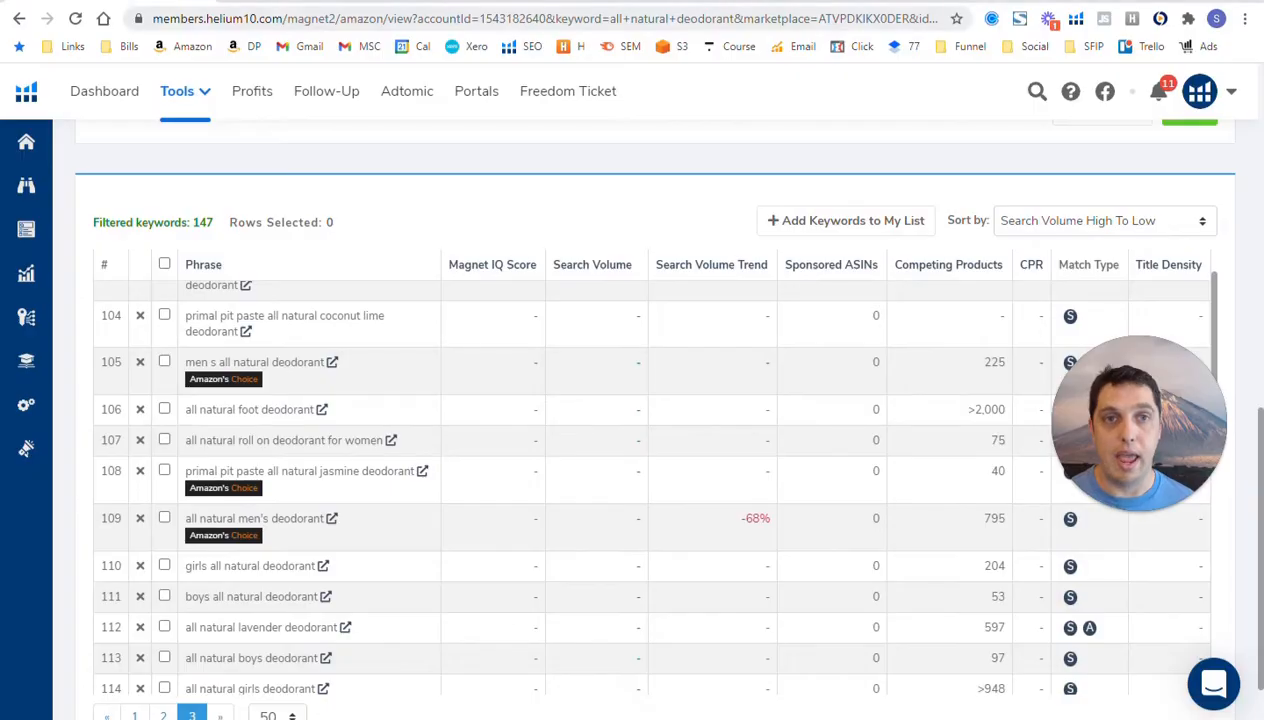
key(ctrl+t)
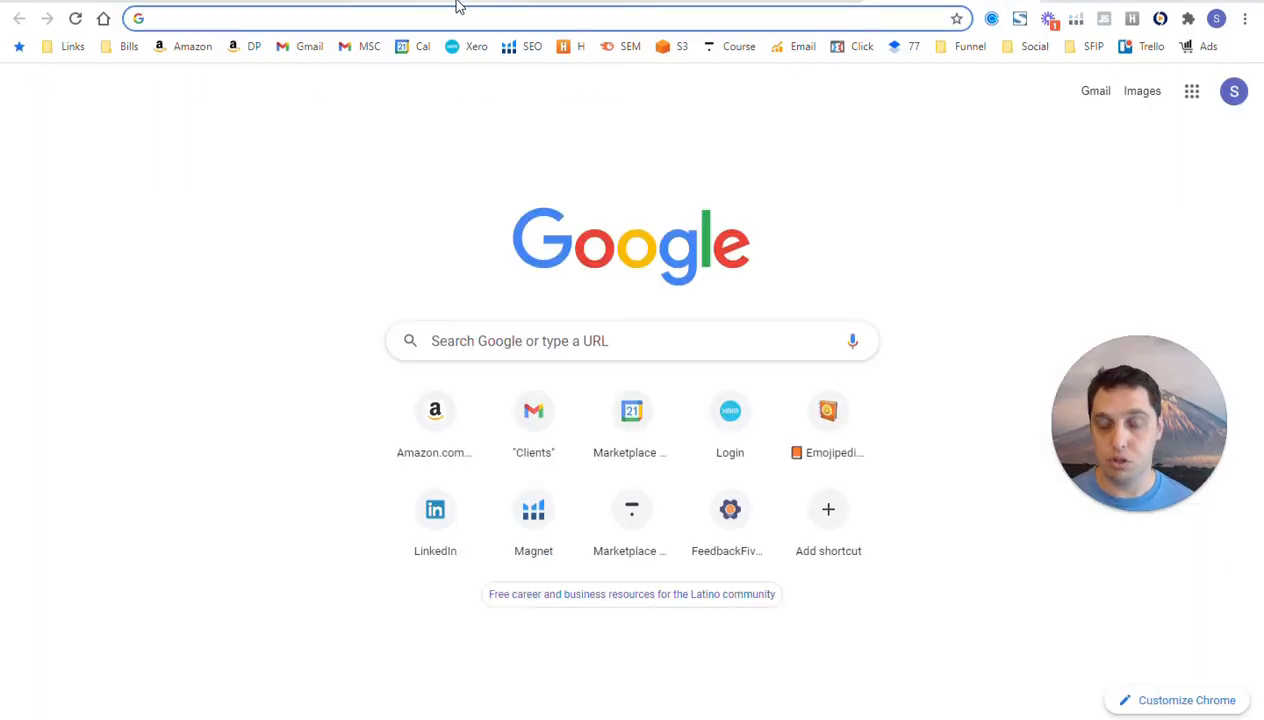
text(merg)
key(Return)
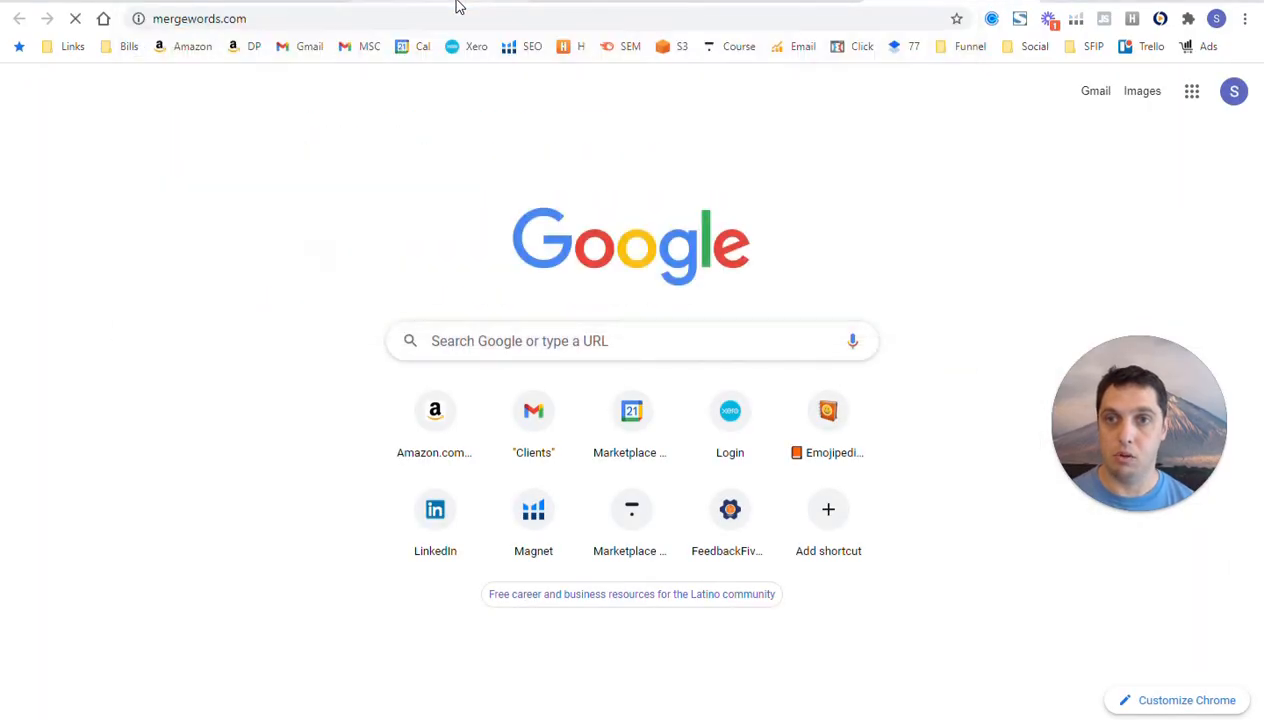
scroll(970, 290, down, 2)
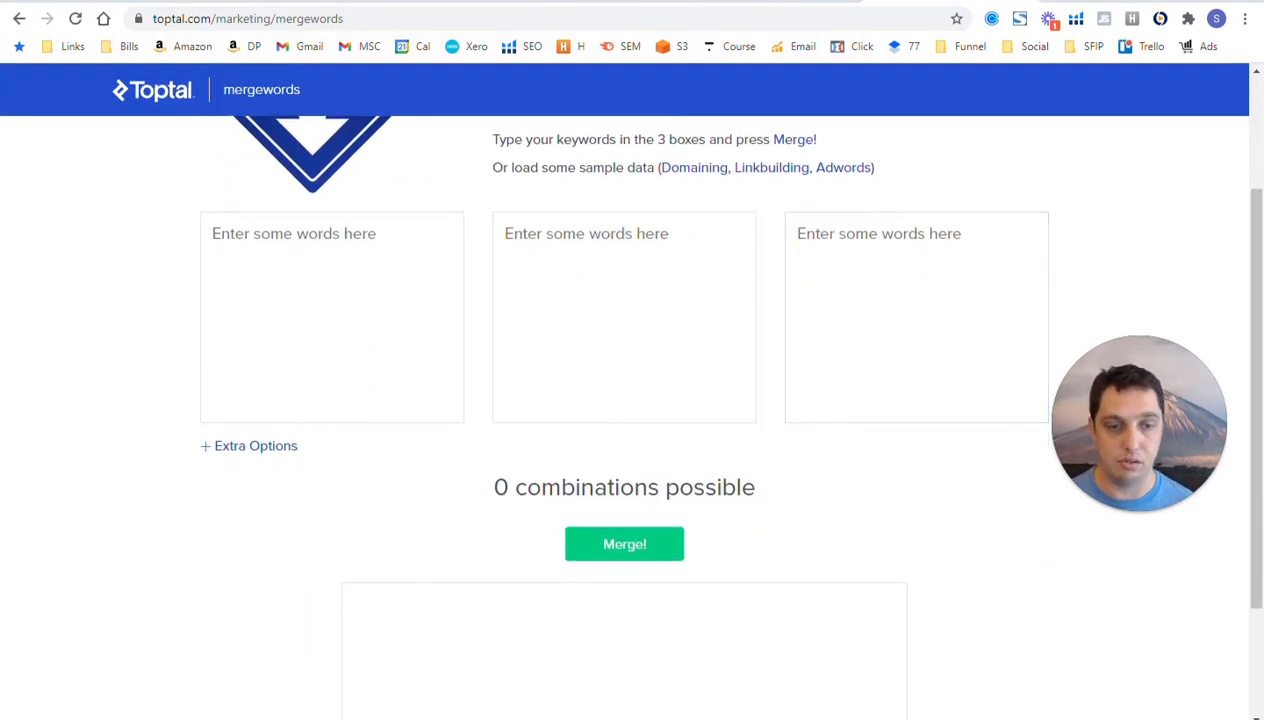
Copy the keywords in B11:B30 of the Excel Structure sheet into the first mergewords box
key(alt+Tab)
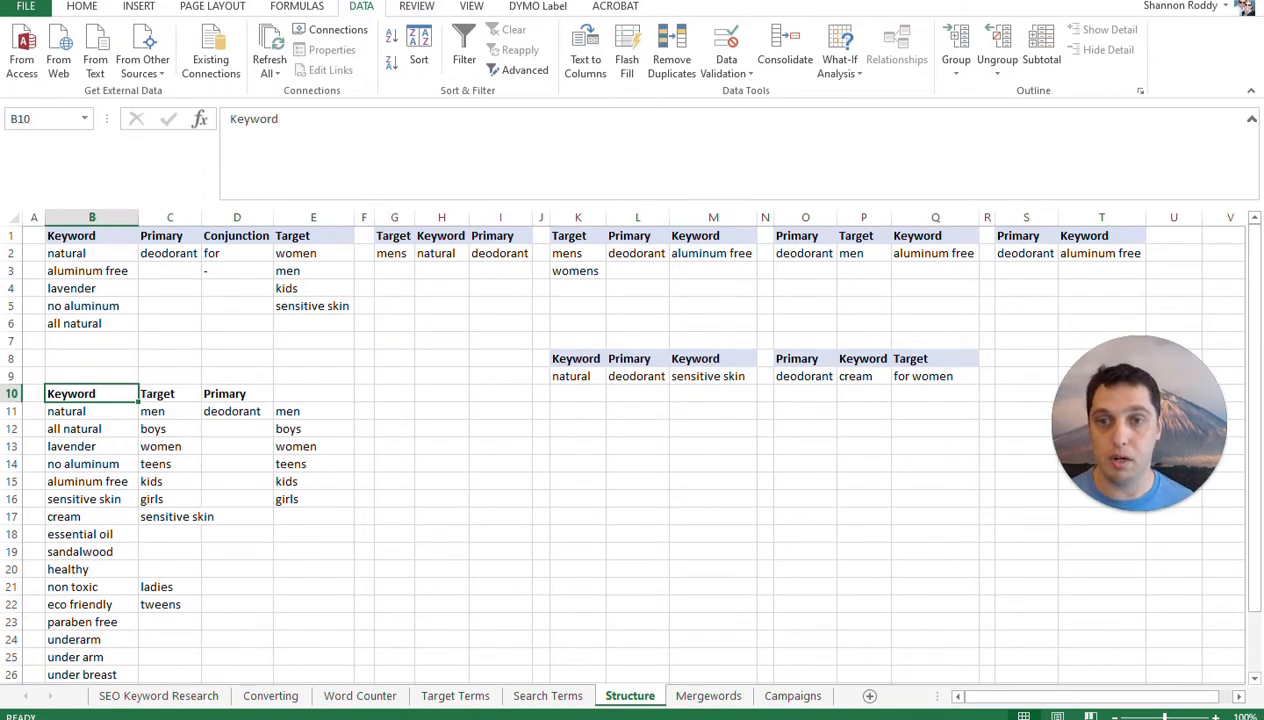
click(91, 411)
scroll(91, 411, down, 3)
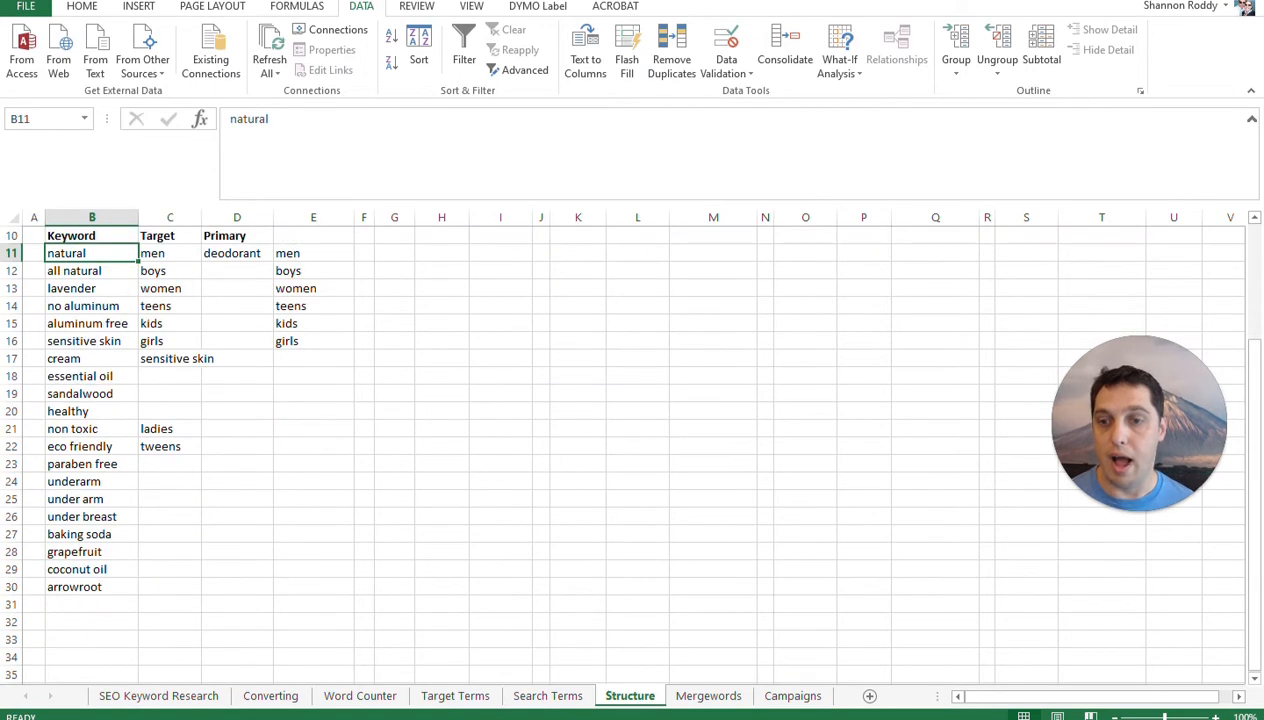
shift+click(91, 587)
scroll(91, 587, up, 3)
key(ctrl+c)
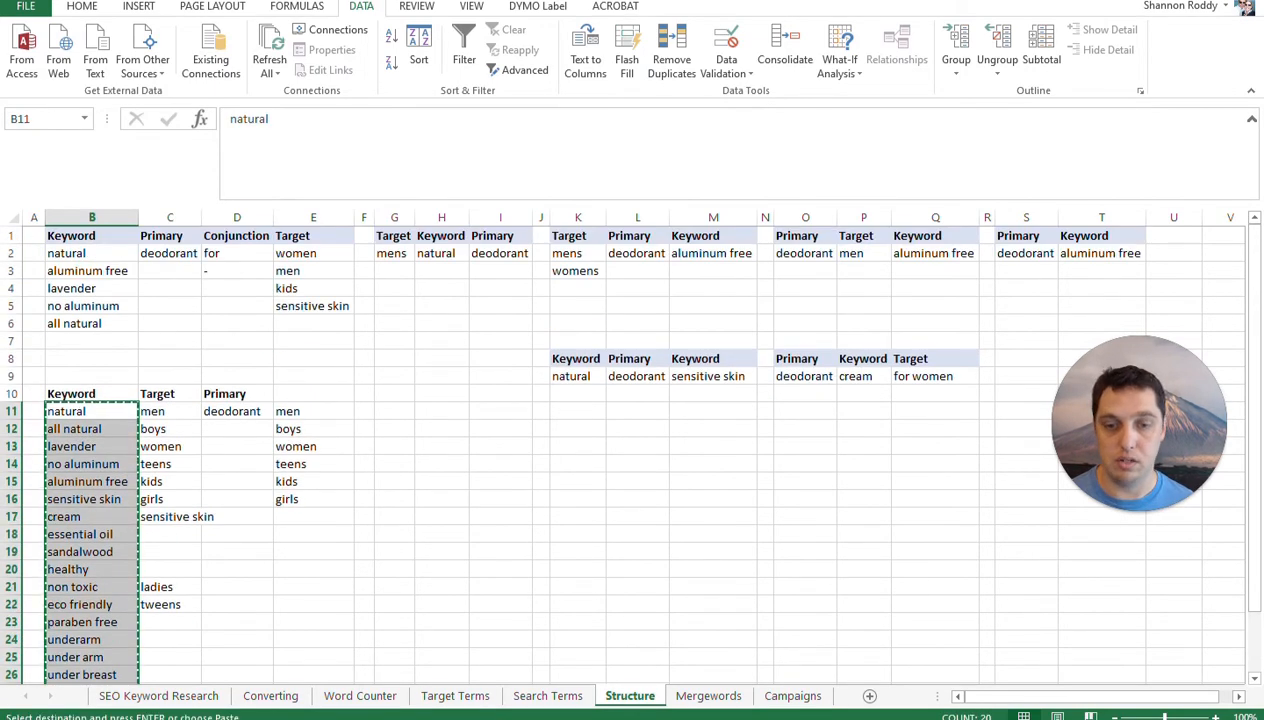
key(alt+Tab)
key(ctrl+v)
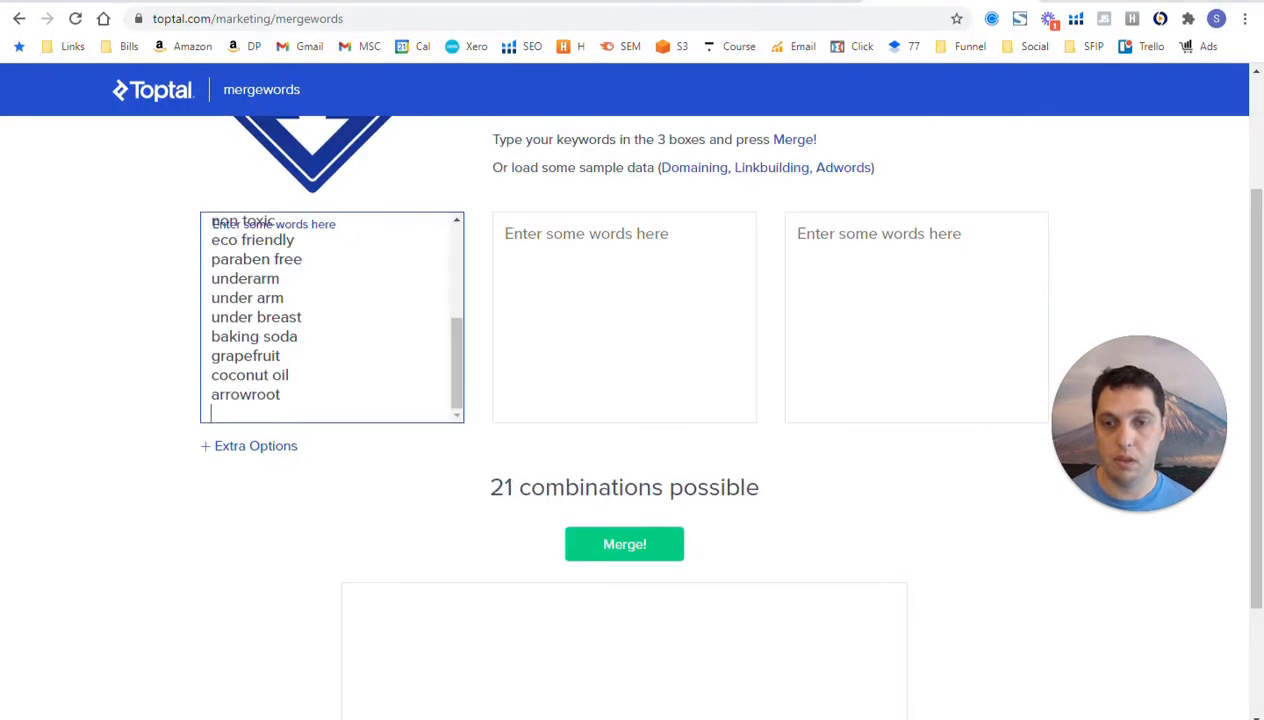
Copy the primary word deodorant from cell C2 of the Excel Structure sheet into the second mergewords box
key(alt+Tab)
click(170, 254)
key(ctrl+c)
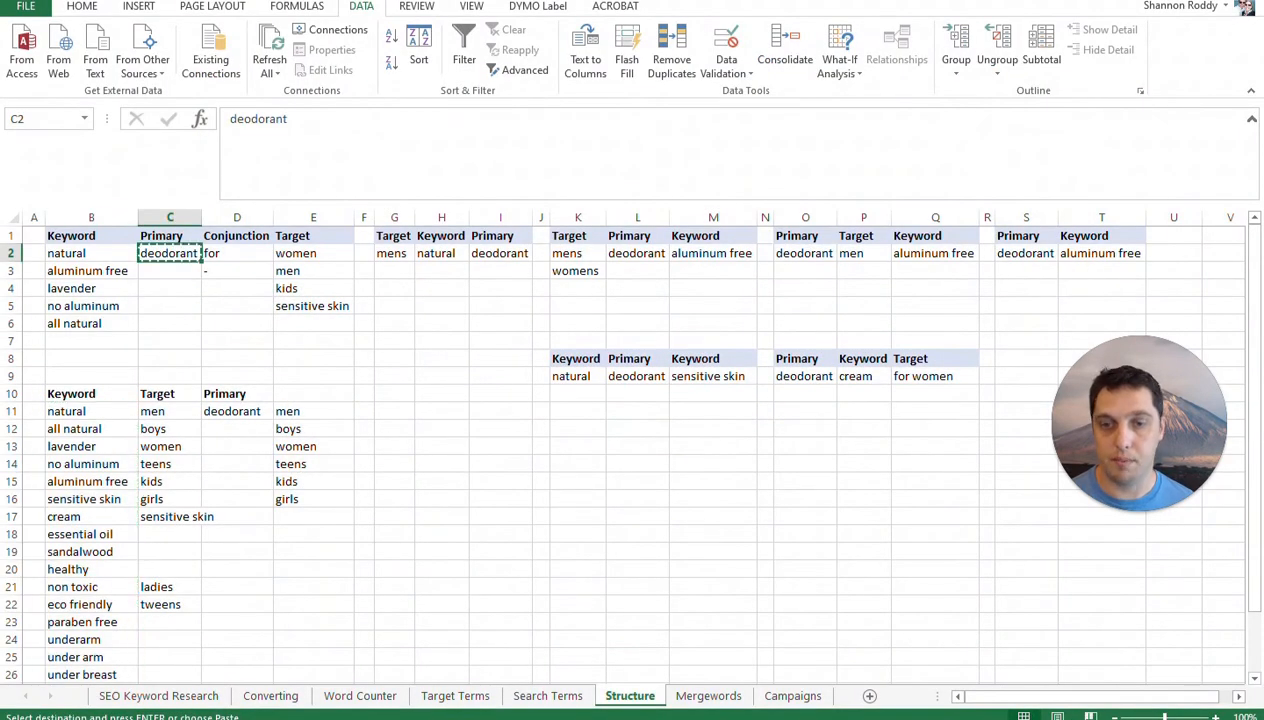
key(alt+Tab)
key(Tab)
key(ctrl+v)
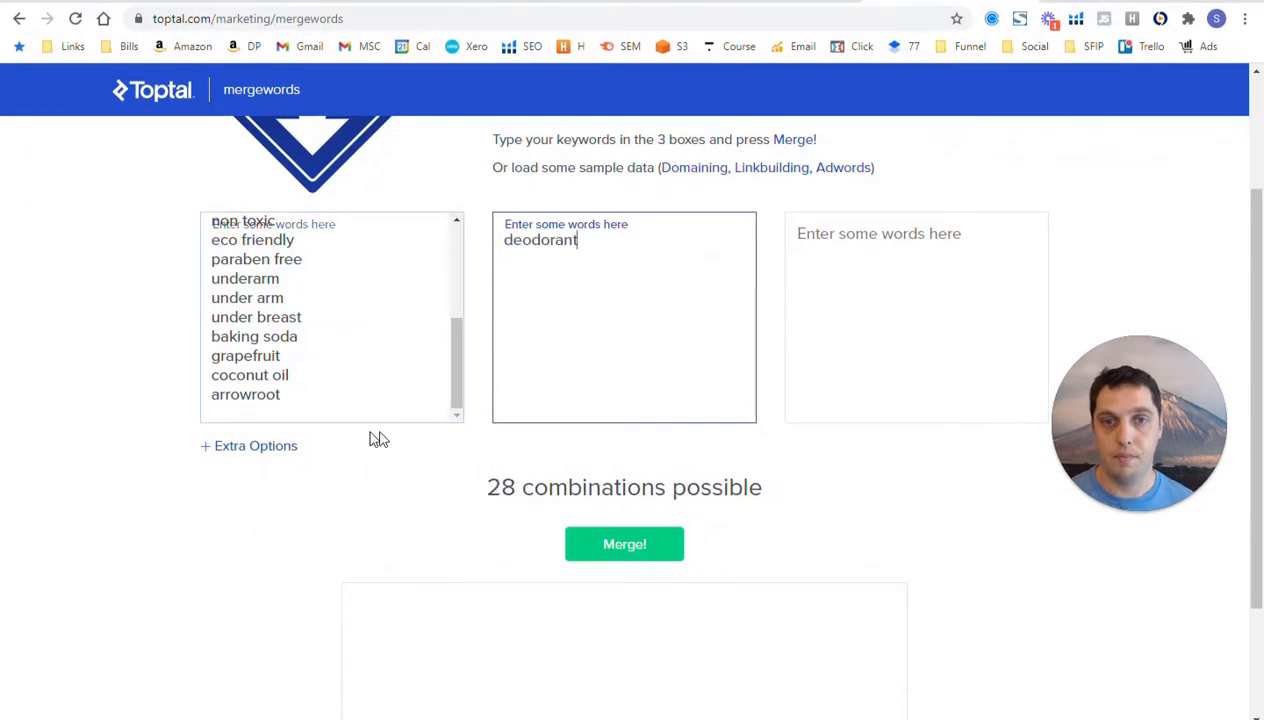
Copy the target terms in C11:C17 of the Excel Structure sheet into the third mergewords box
key(alt+Tab)
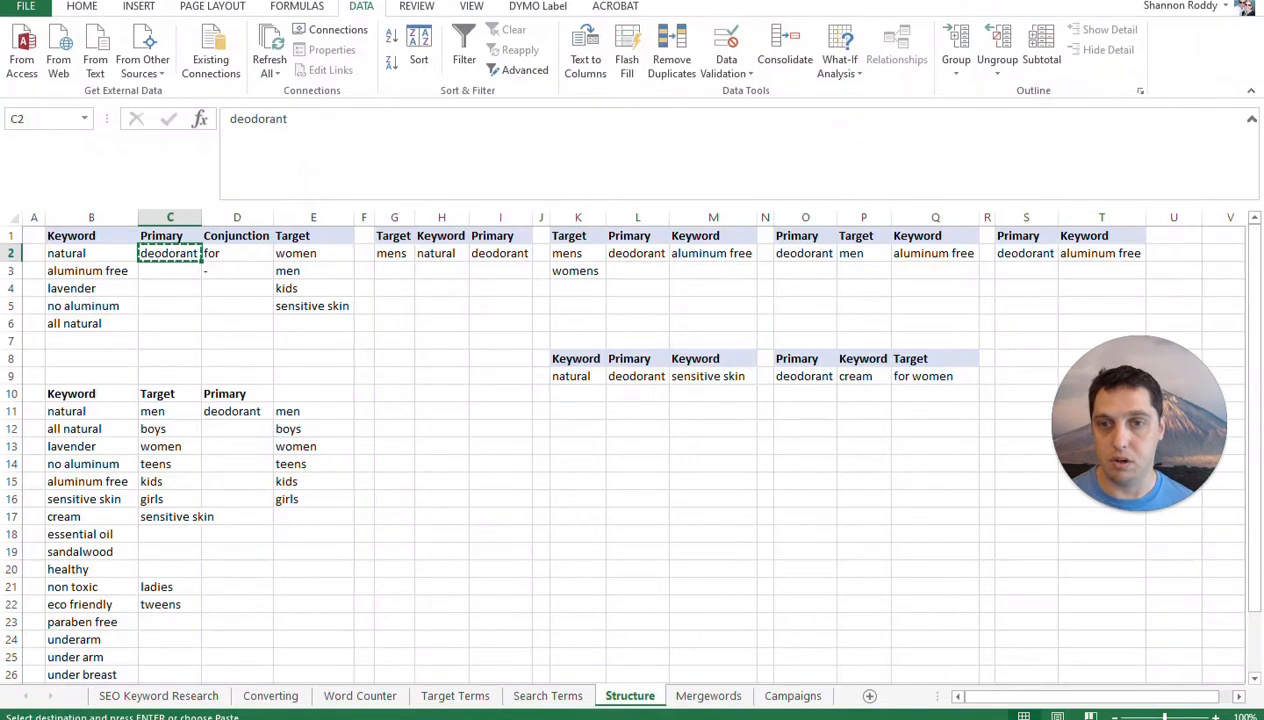
drag(160, 411, 165, 516)
key(ctrl+c)
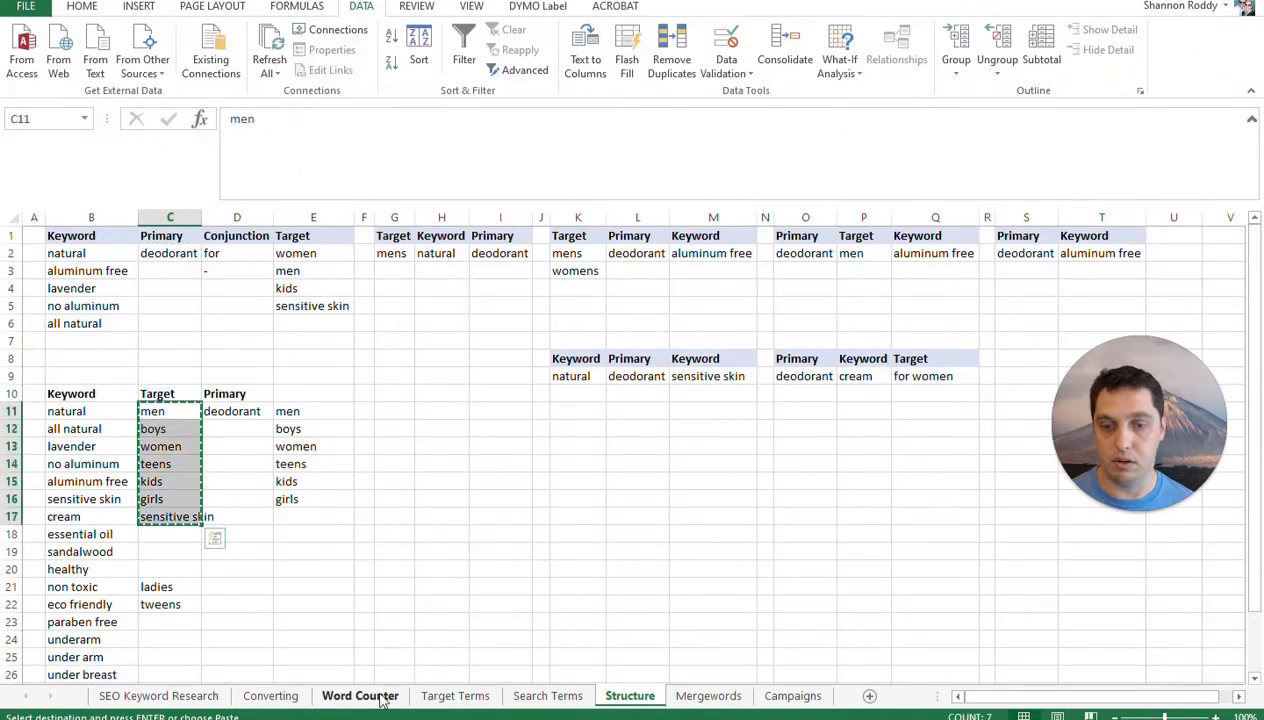
key(alt+Tab)
key(Tab)
key(ctrl+v)
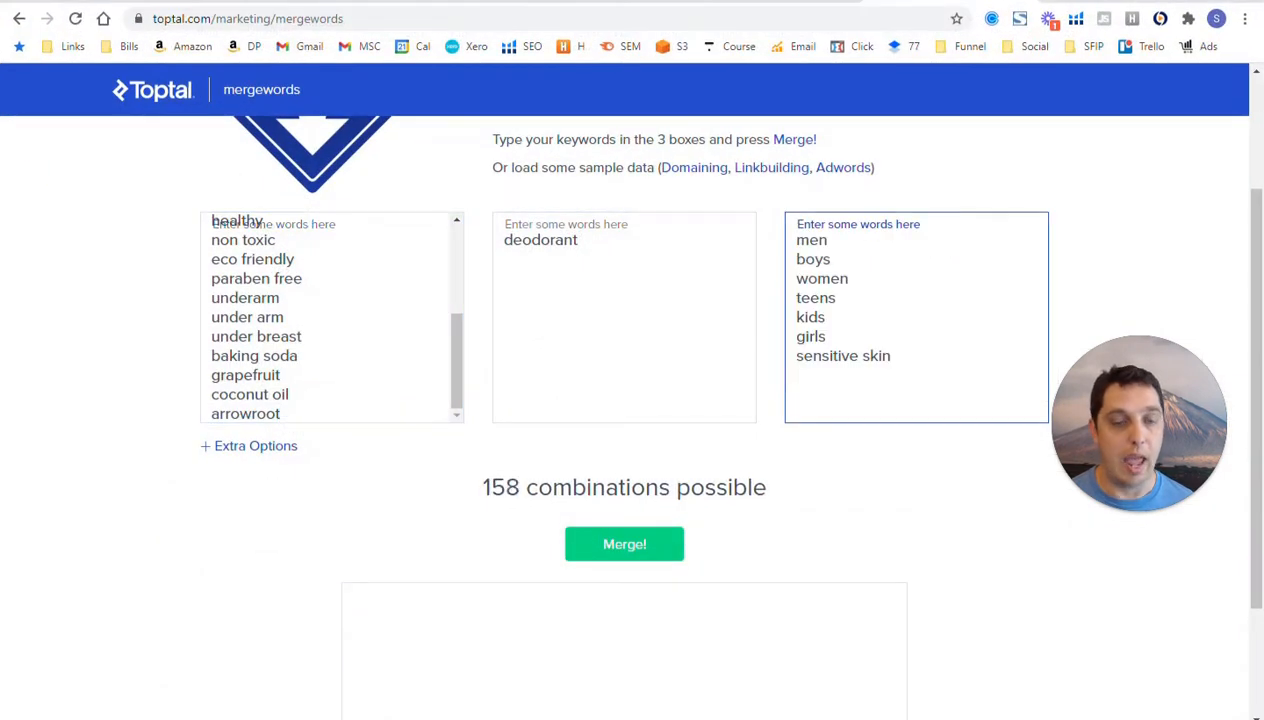
Add "deodorant for" as a second line below deodorant in the middle mergewords box
key(shift+Tab)
key(ctrl+a)
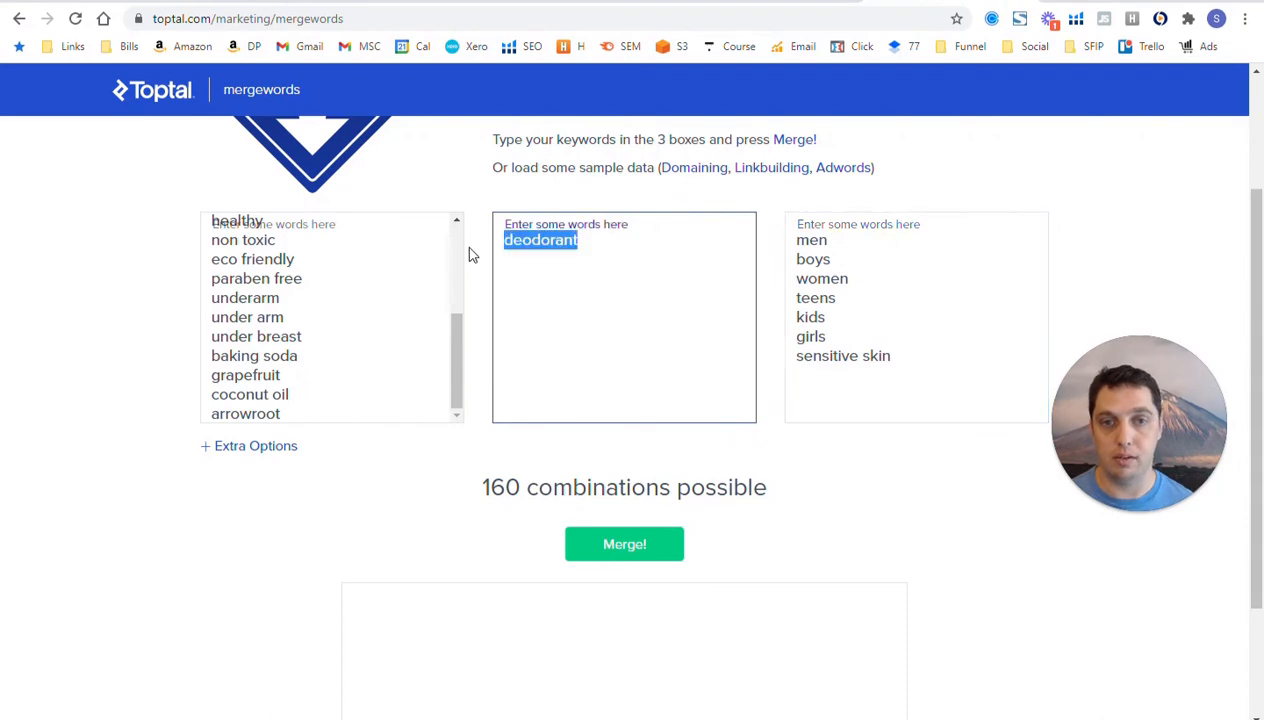
key(ctrl+c)
key(Right)
key(Return)
key(ctrl+v)
text(for)
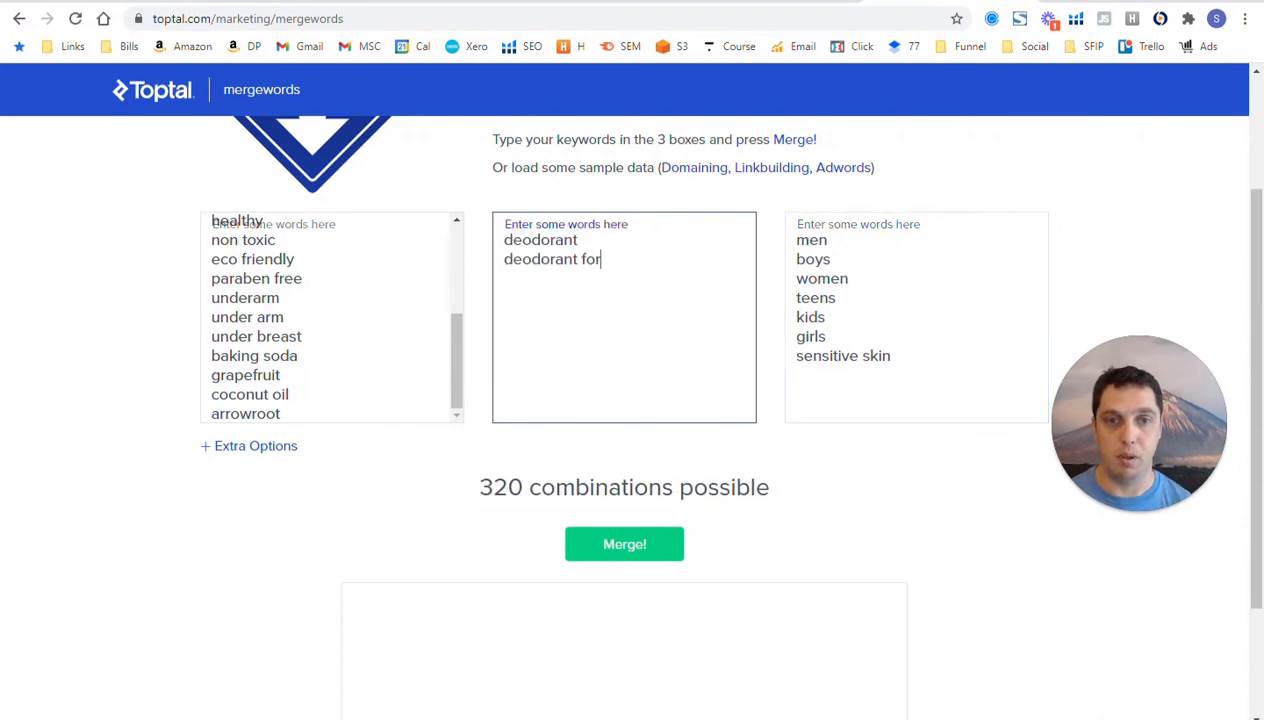
Merge the three word lists into combined phrases and bring up the merged list
key(alt+Tab)
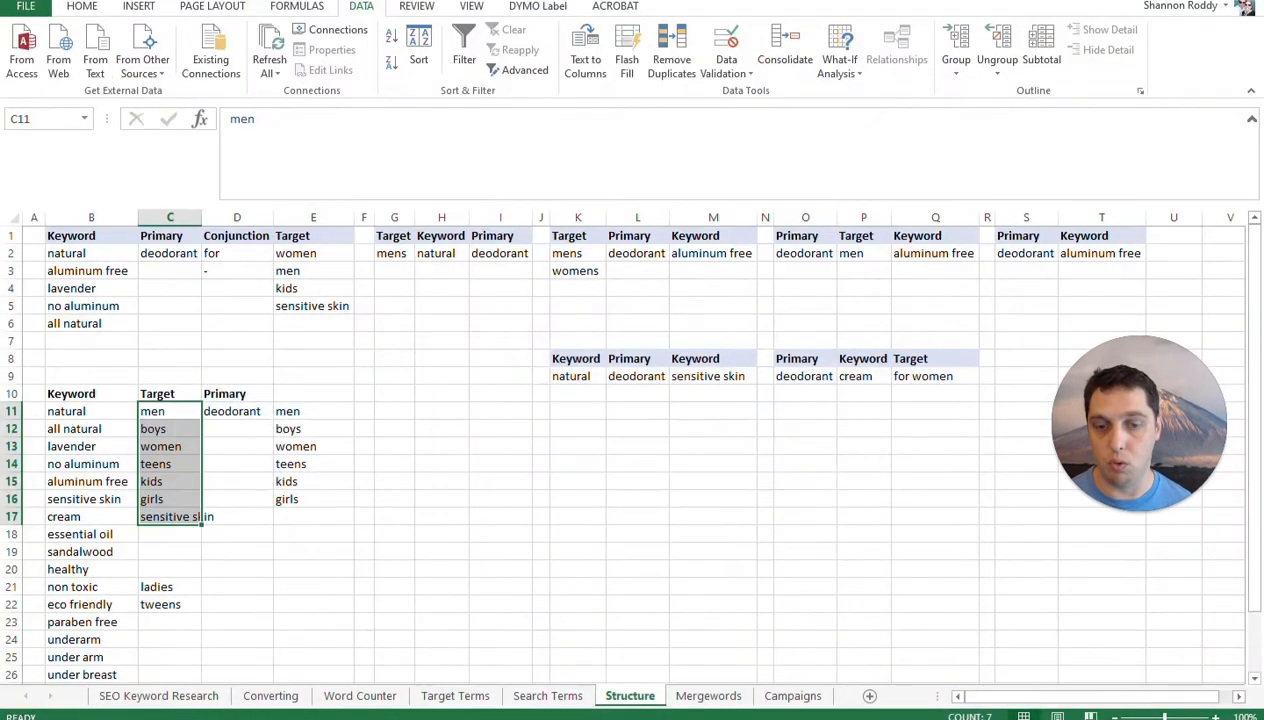
key(alt+Tab)
click(638, 548)
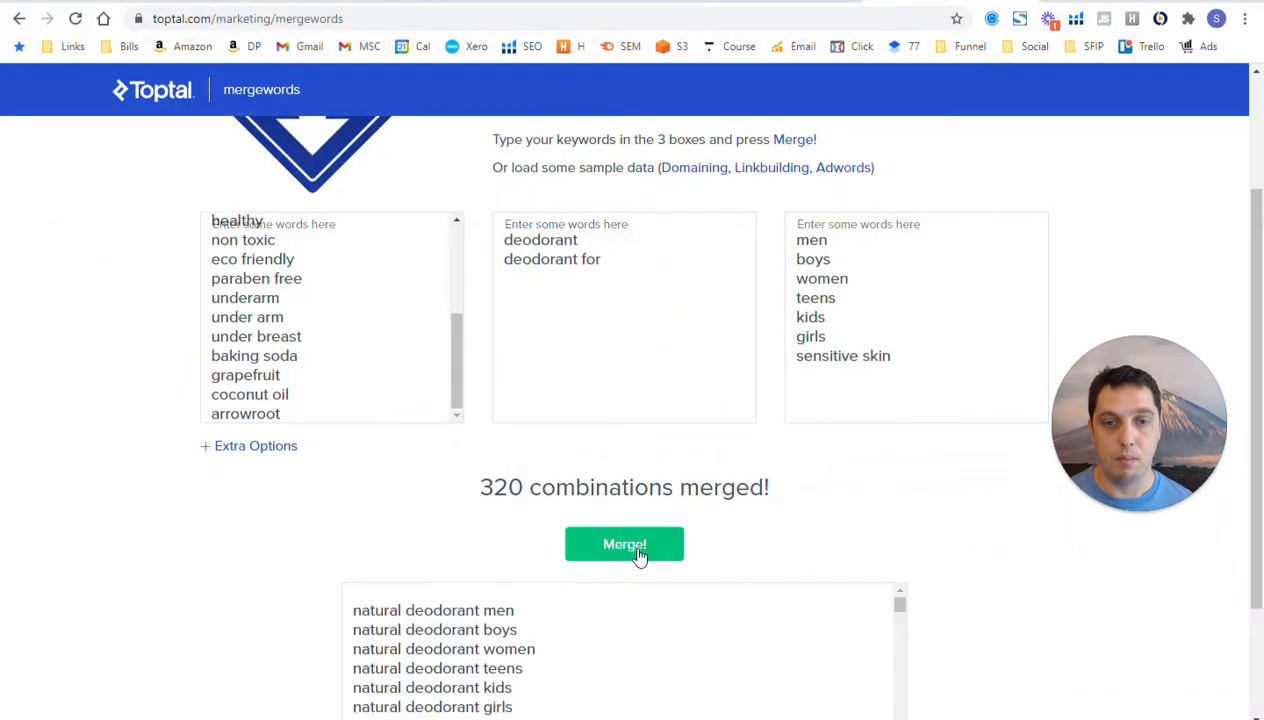
scroll(700, 480, down, 2)
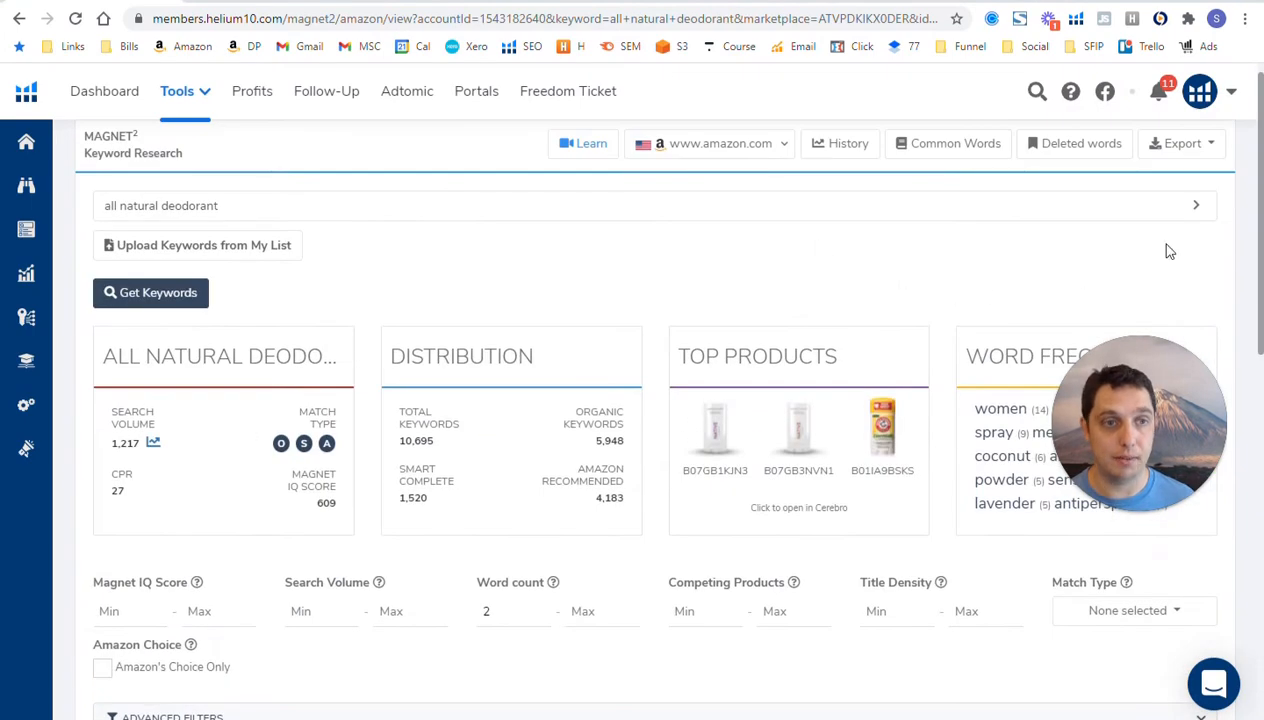
Switch to the SEO-Keyword-Research workbook in Excel and open its Mergewords sheet
click(1195, 205)
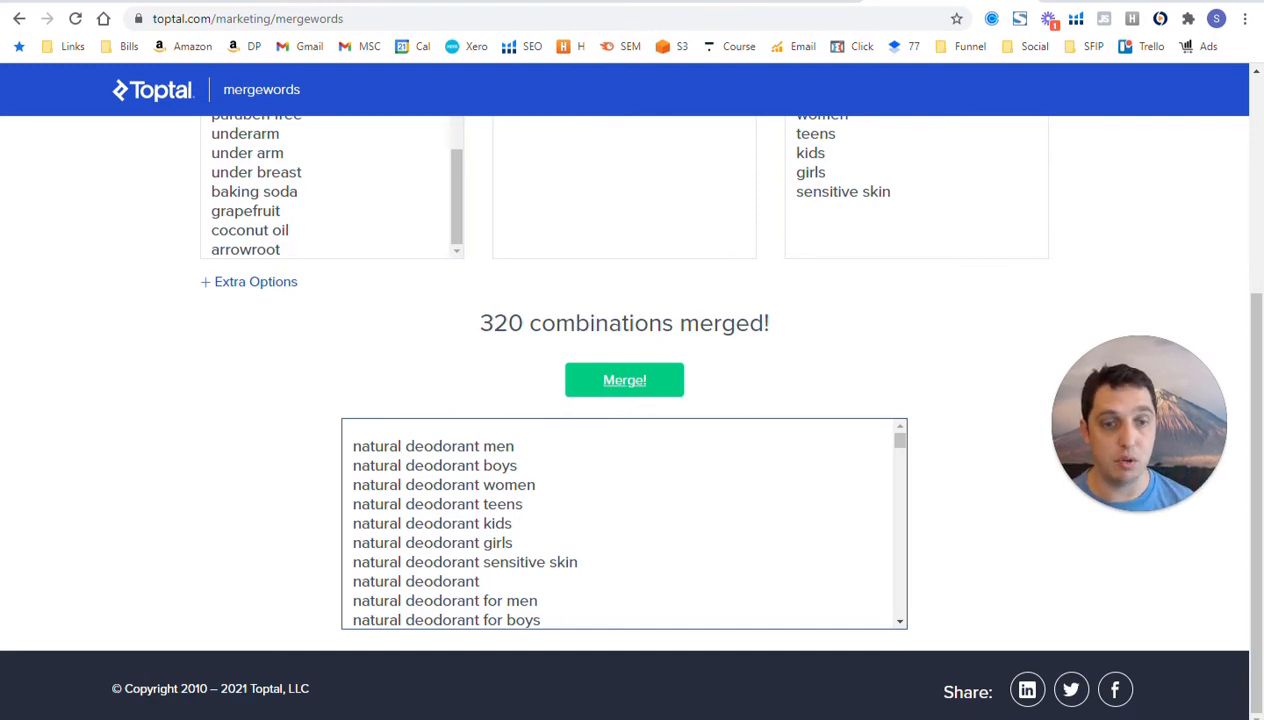
mouse_move(884, 719)
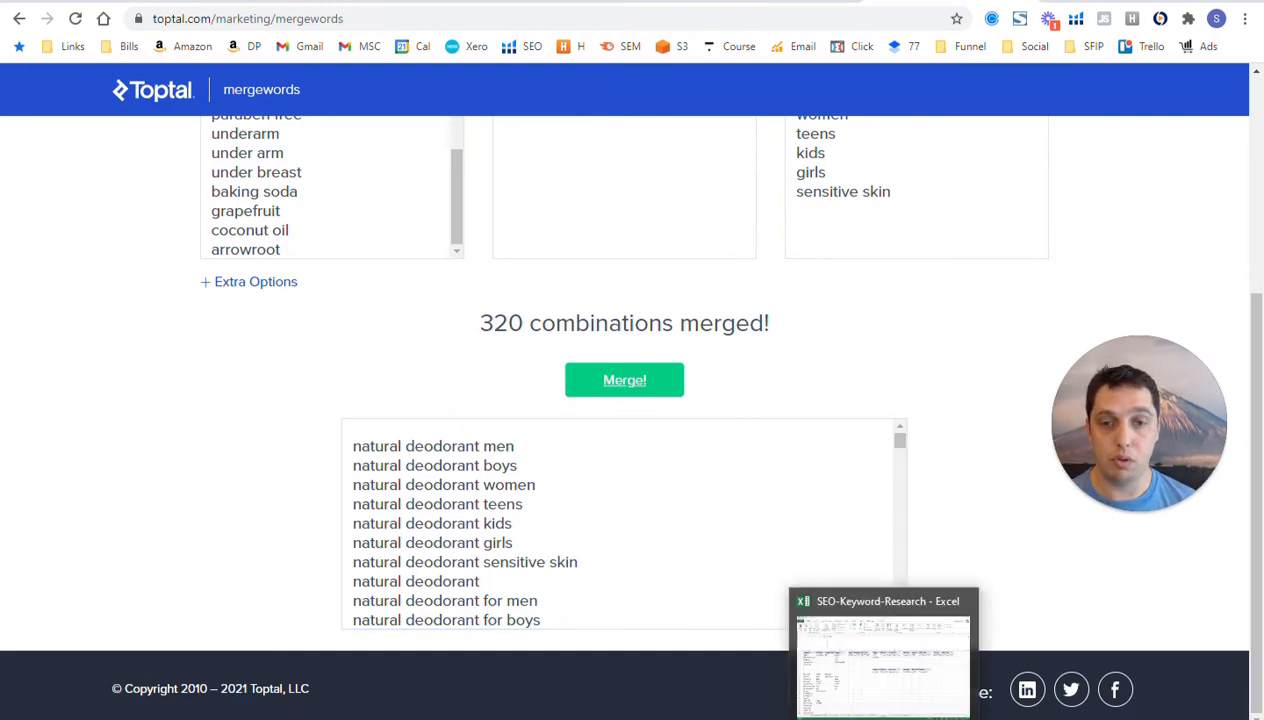
click(843, 690)
click(577, 481)
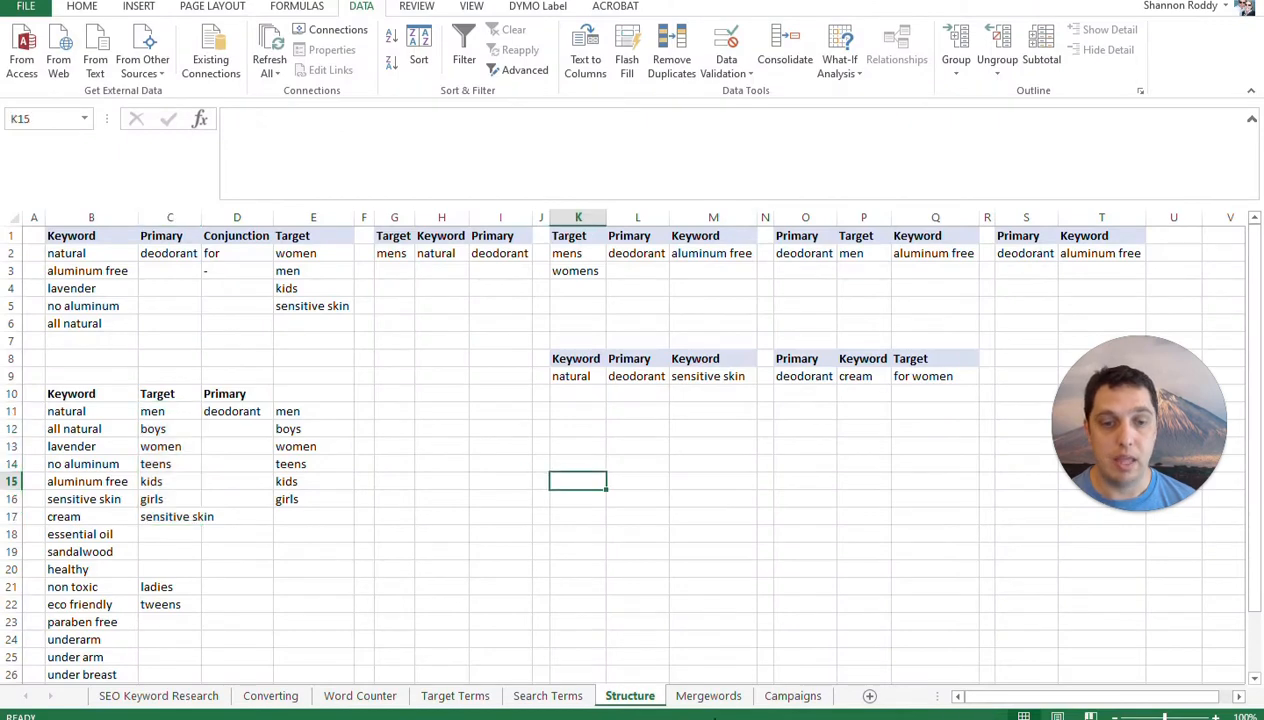
click(708, 696)
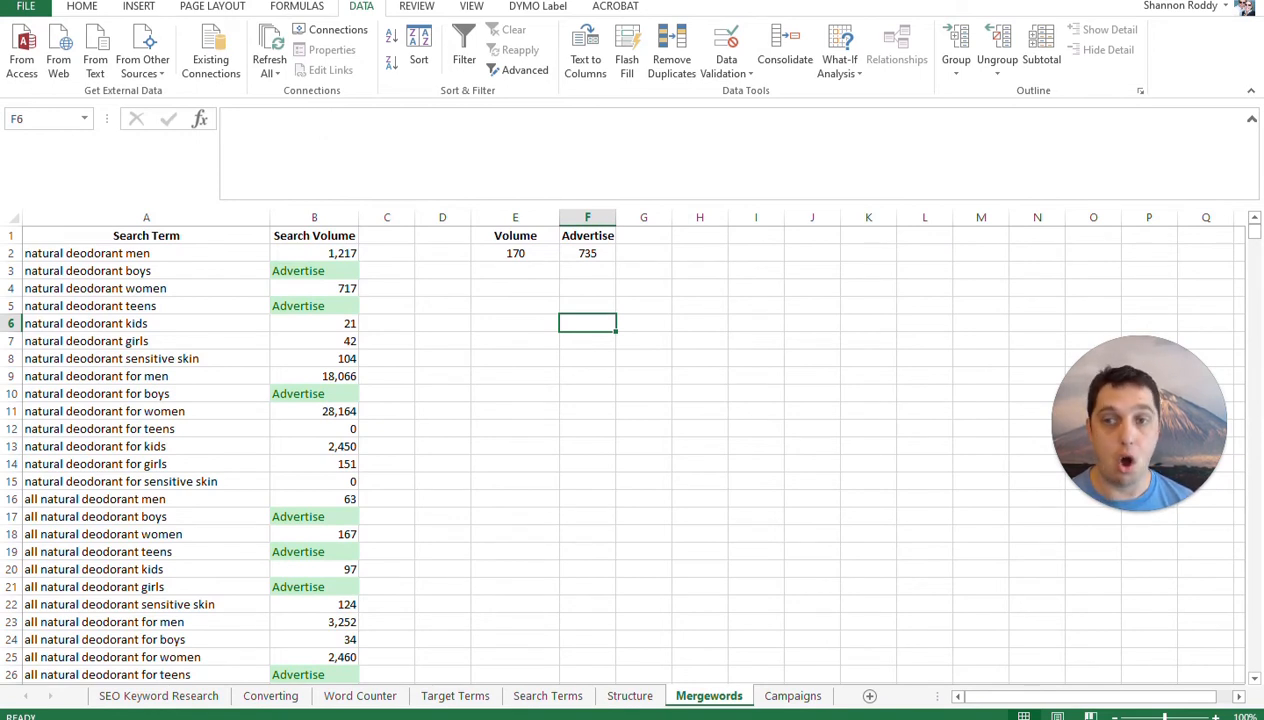
Examine the search volumes and Advertise flags of the merged phrases on the Mergewords sheet, focusing on the cream deodorant phrases for men and women
scroll(630, 450, down, 20)
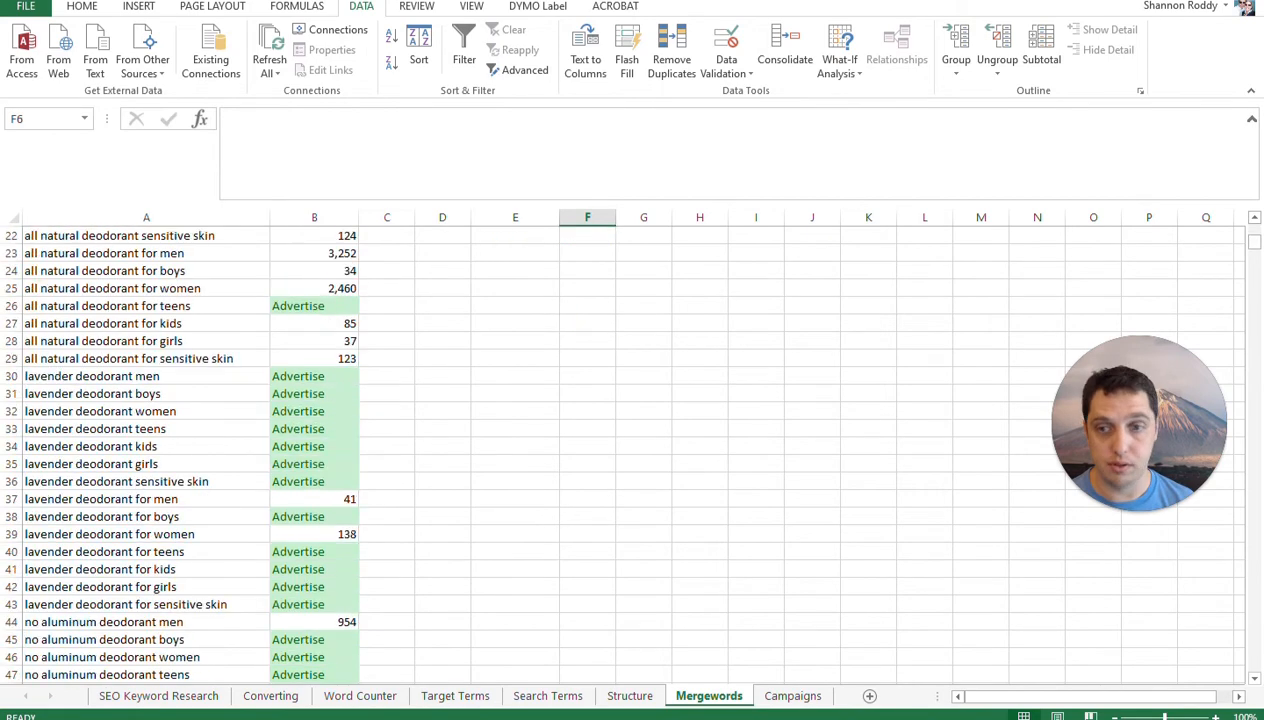
scroll(630, 450, down, 8)
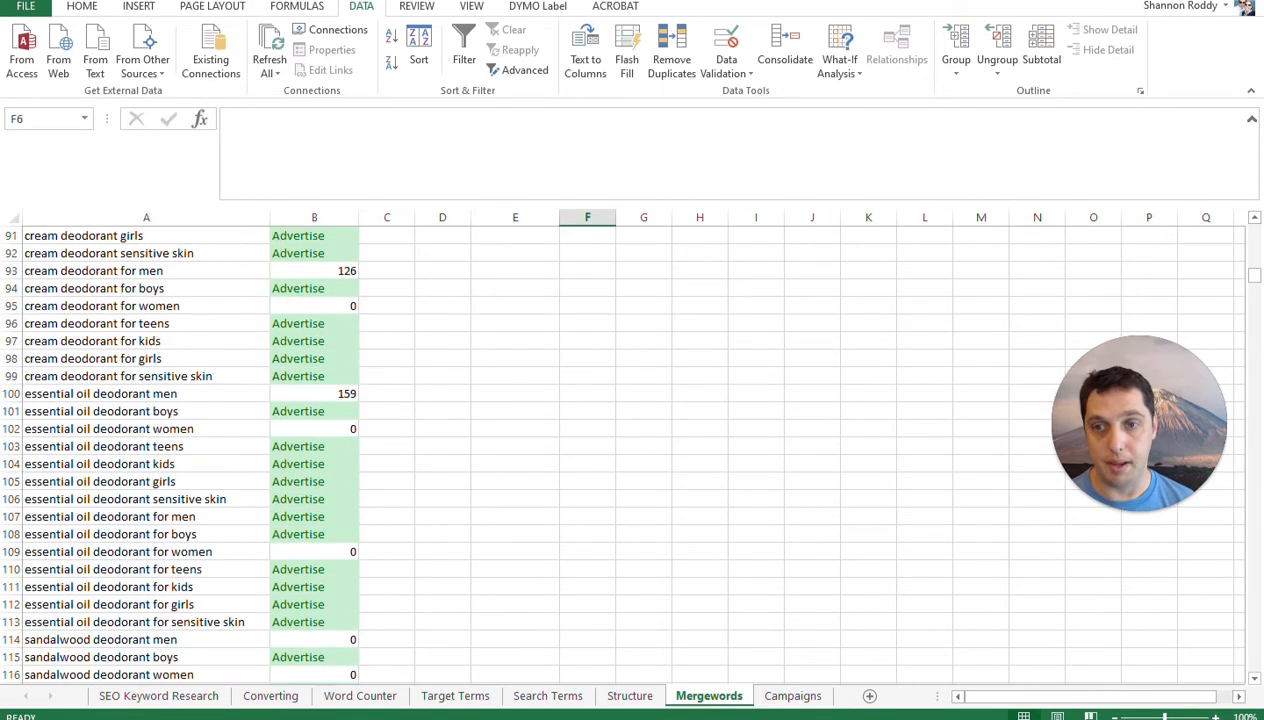
scroll(615, 450, up, 3)
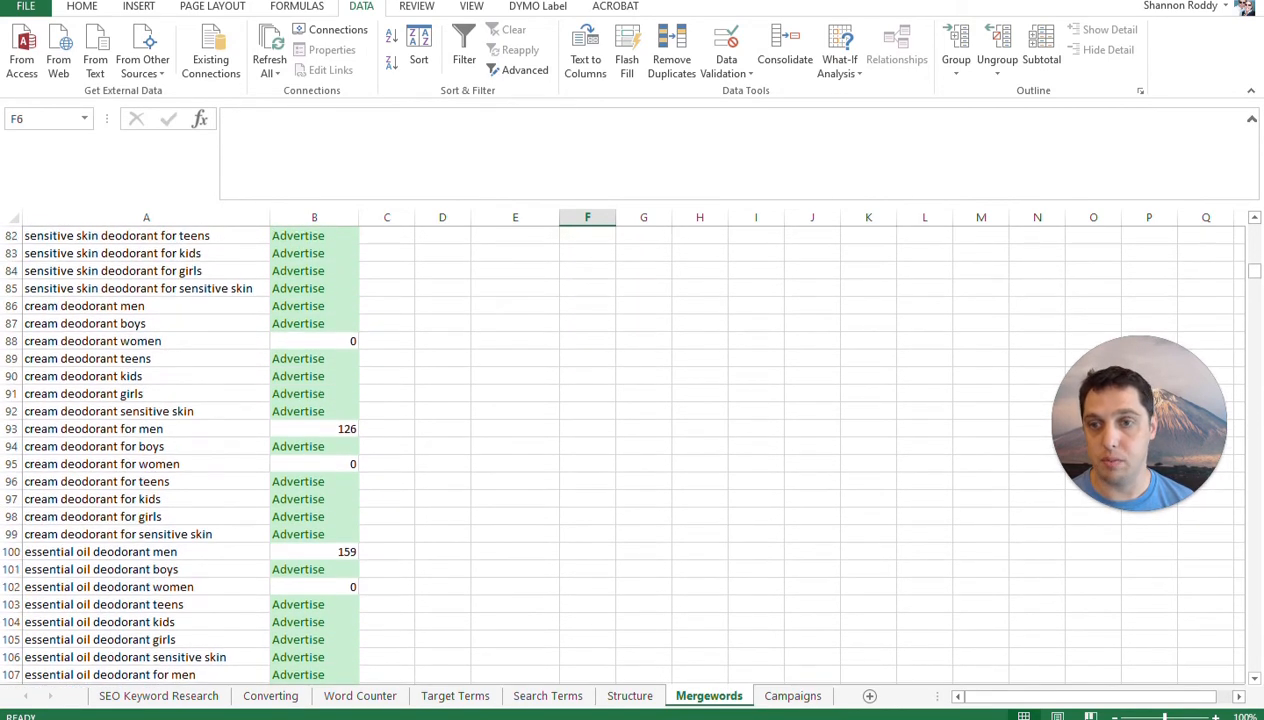
click(145, 306)
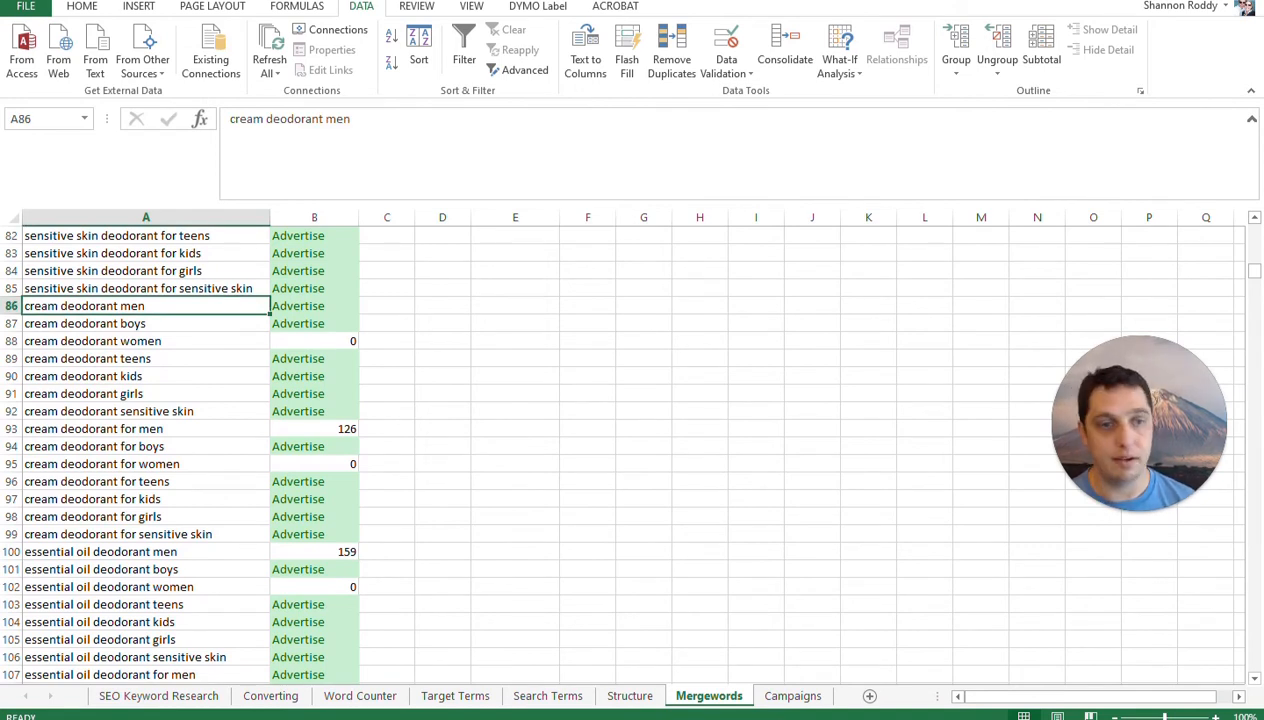
click(145, 429)
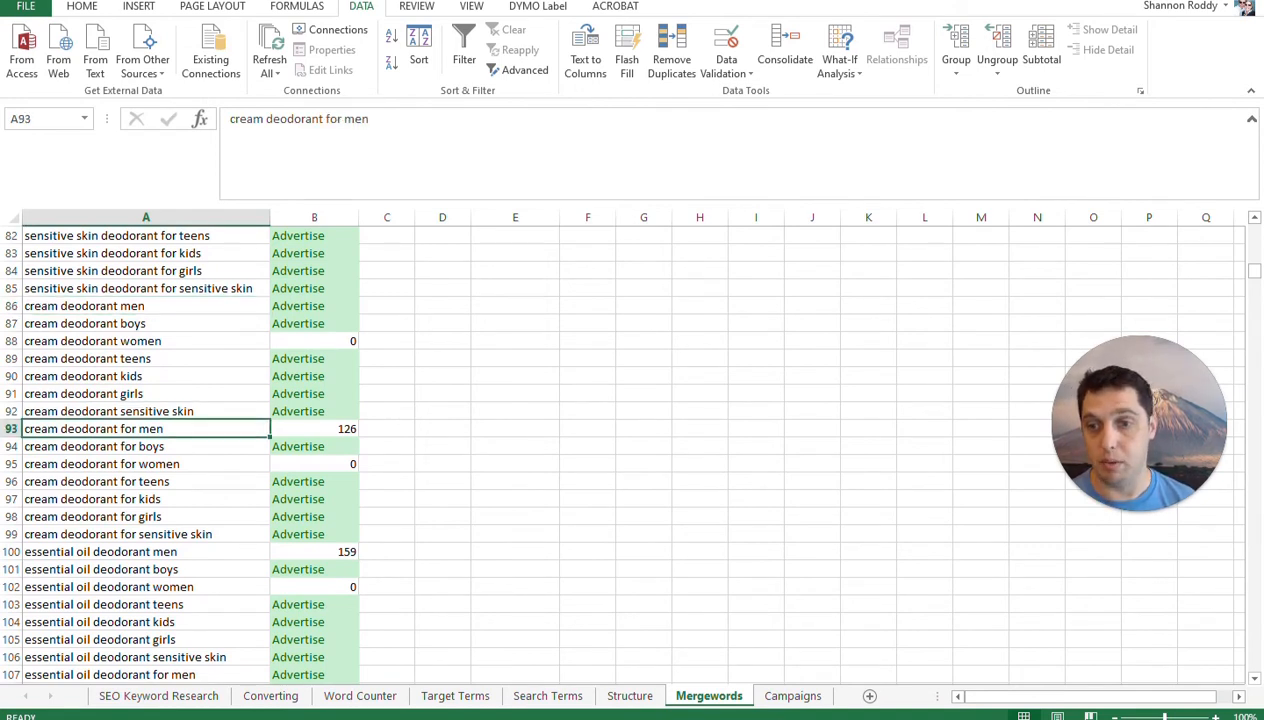
scroll(145, 429, down, 2)
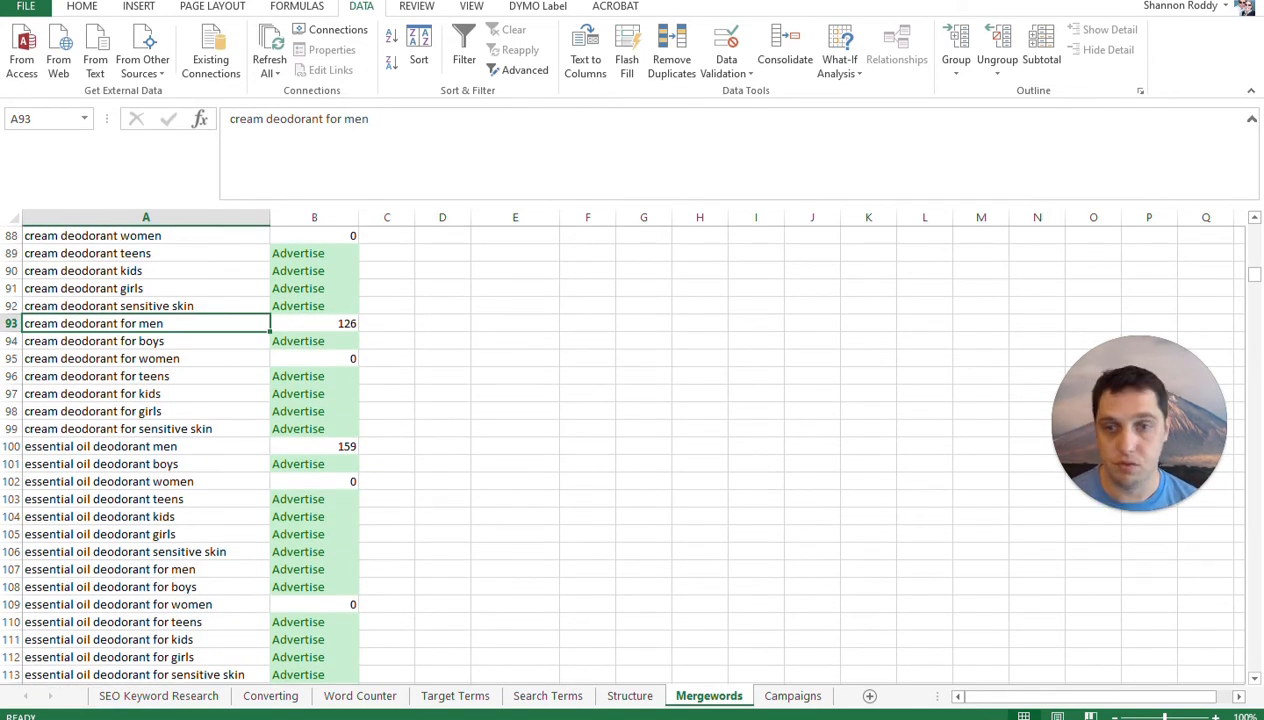
key(Down)
key(Down)
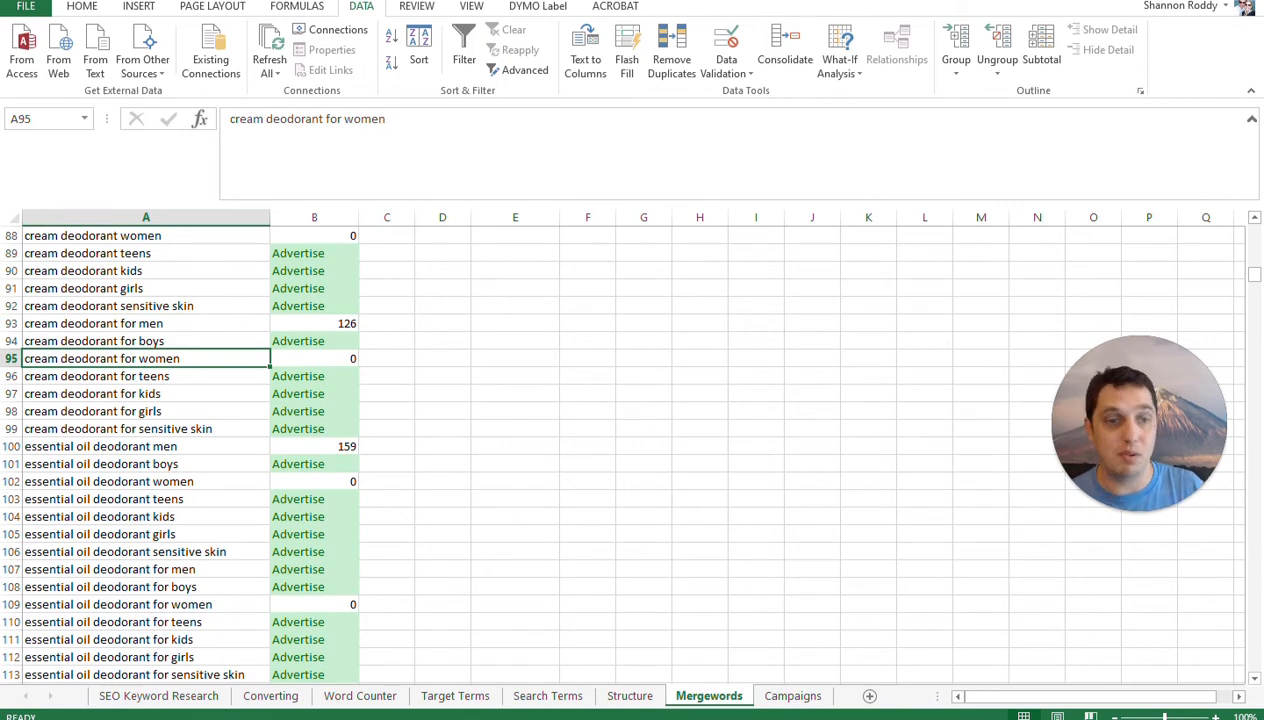
scroll(630, 450, up, 1)
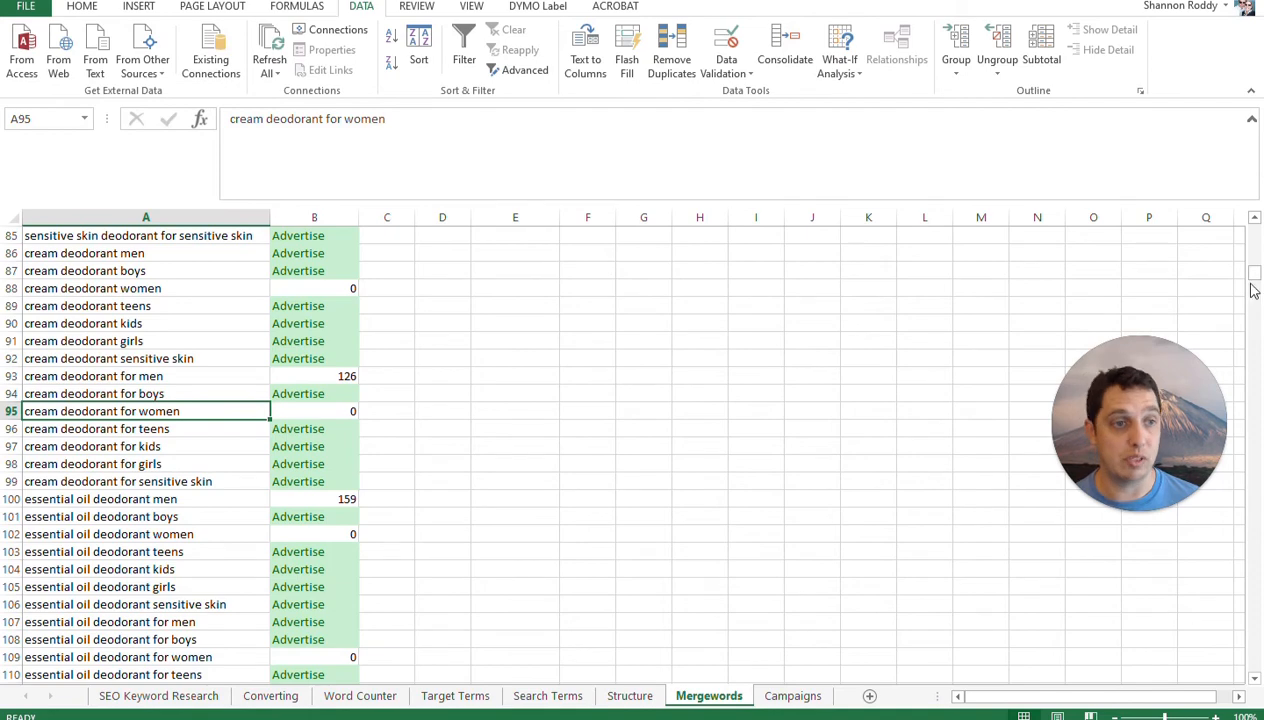
Skim the merged phrases near the end of the Mergewords list, then return to the first row
drag(1254, 274, 1258, 618)
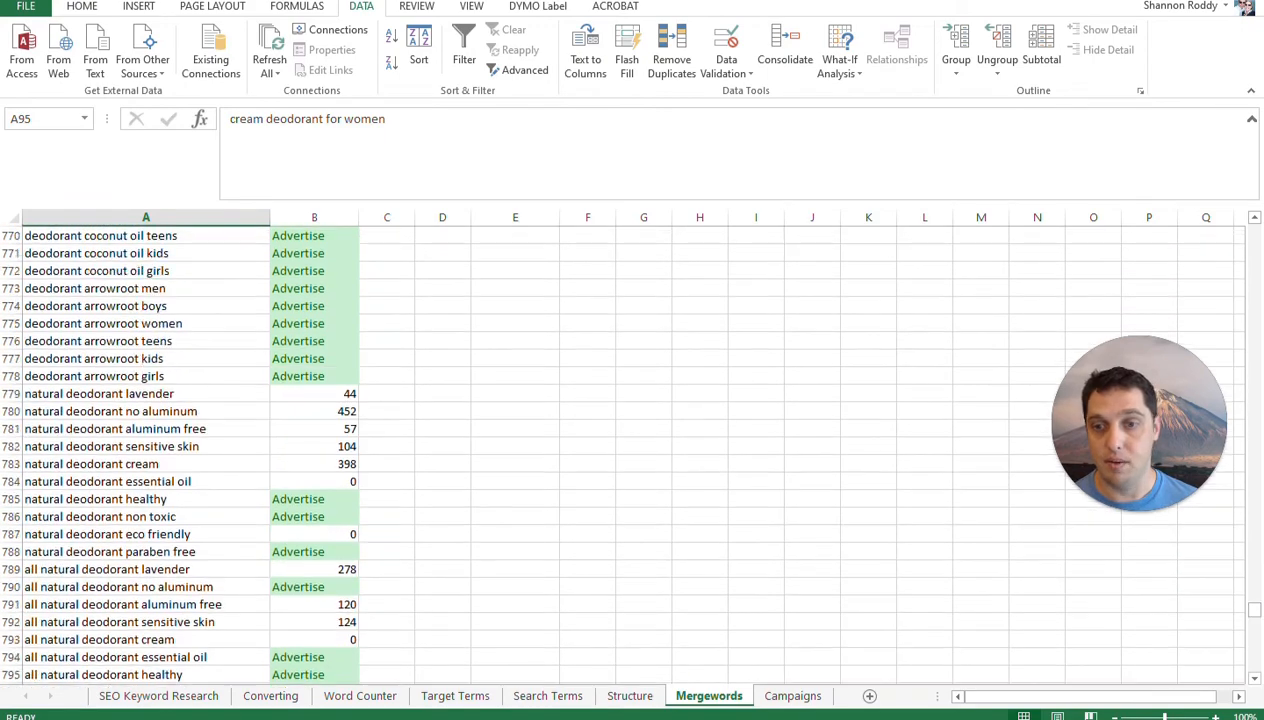
scroll(640, 455, up, 20)
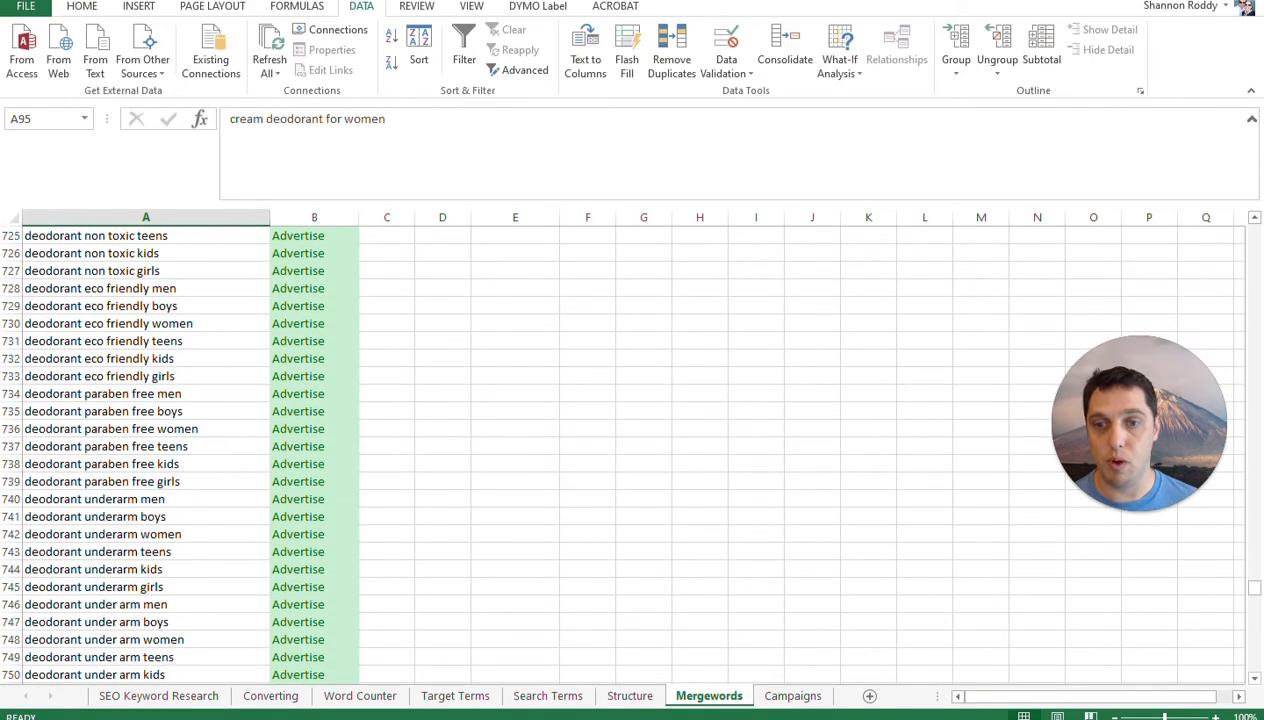
scroll(640, 455, up, 20)
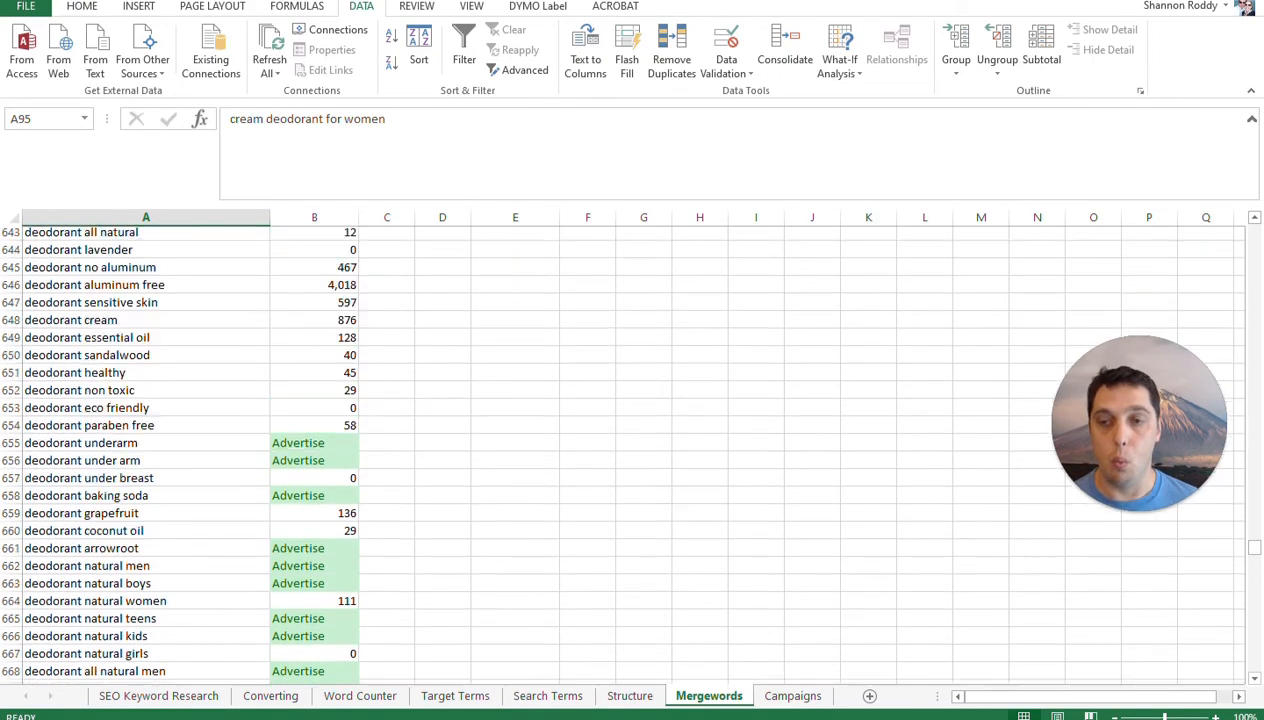
scroll(640, 455, up, 9)
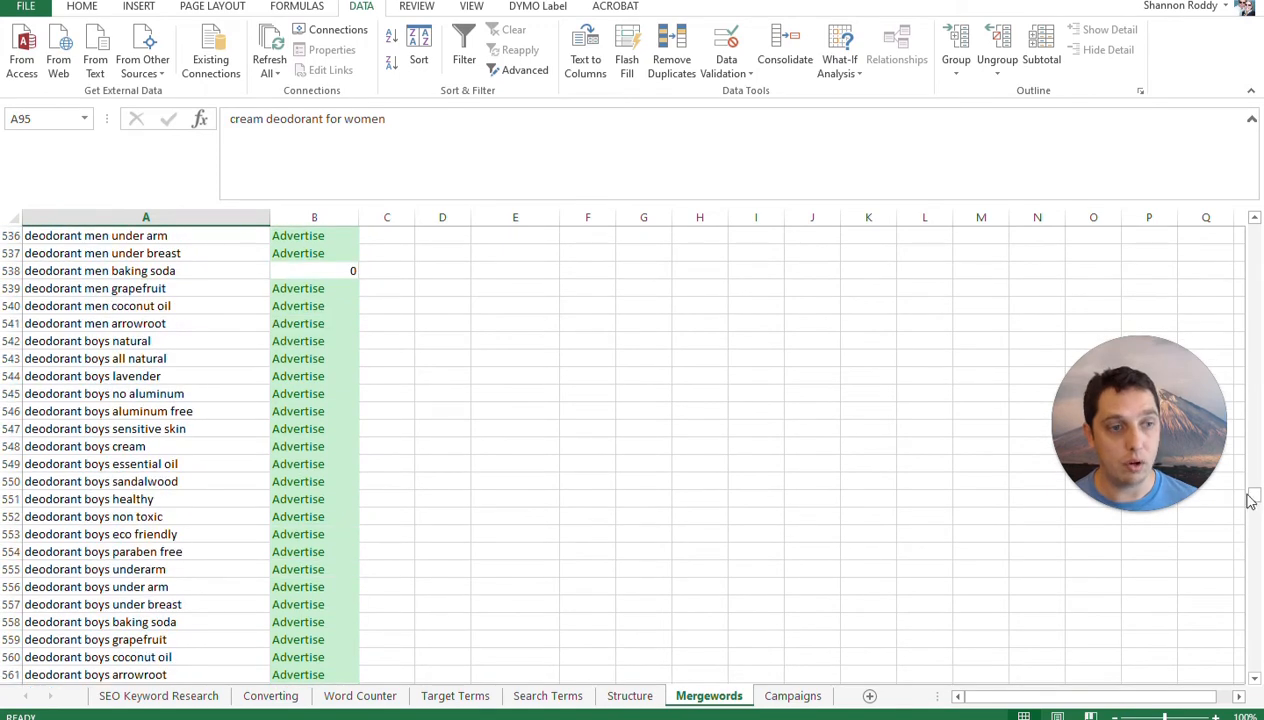
drag(1254, 500, 1254, 220)
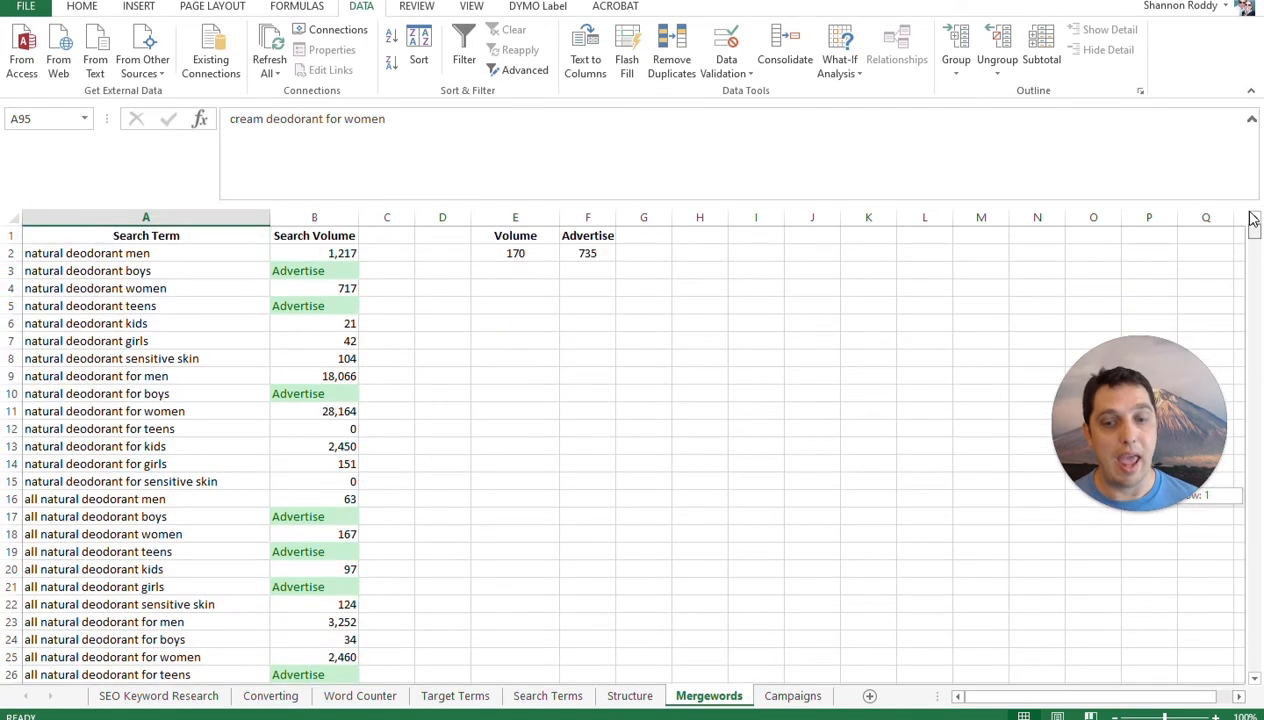
Review the term categories on the Target Terms sheet and return to the Structure sheet
click(455, 696)
click(573, 429)
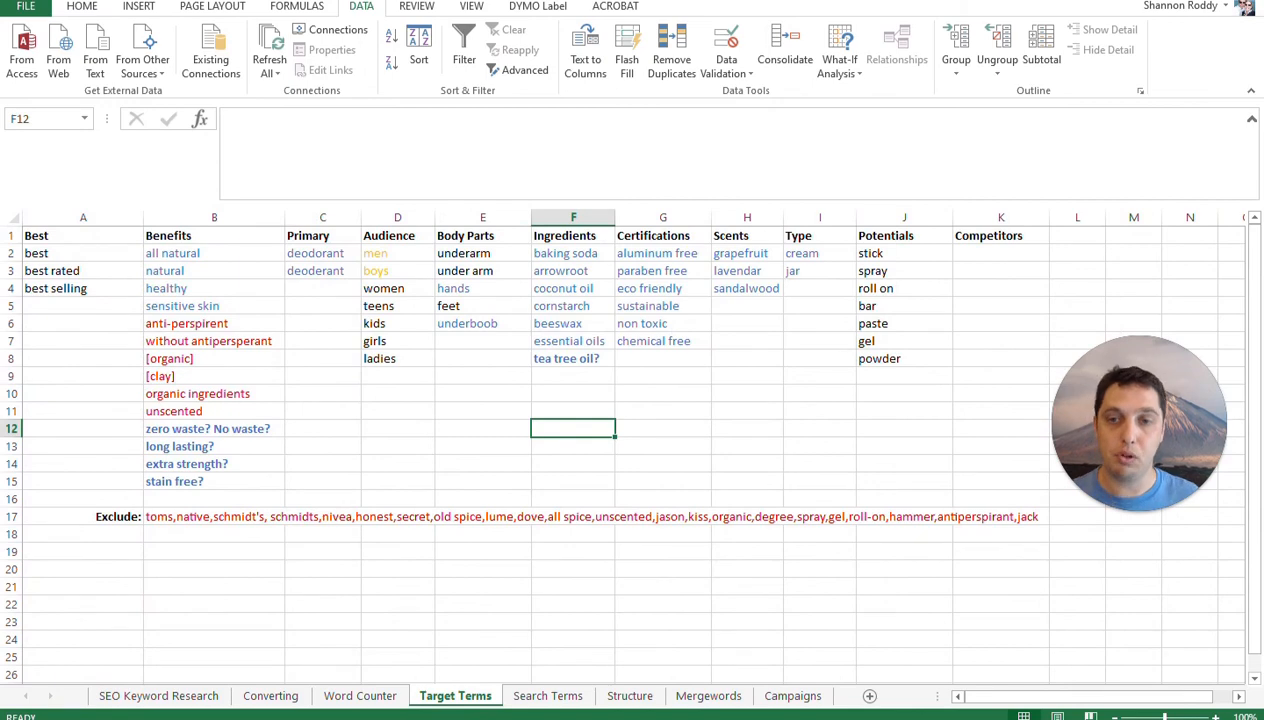
click(630, 696)
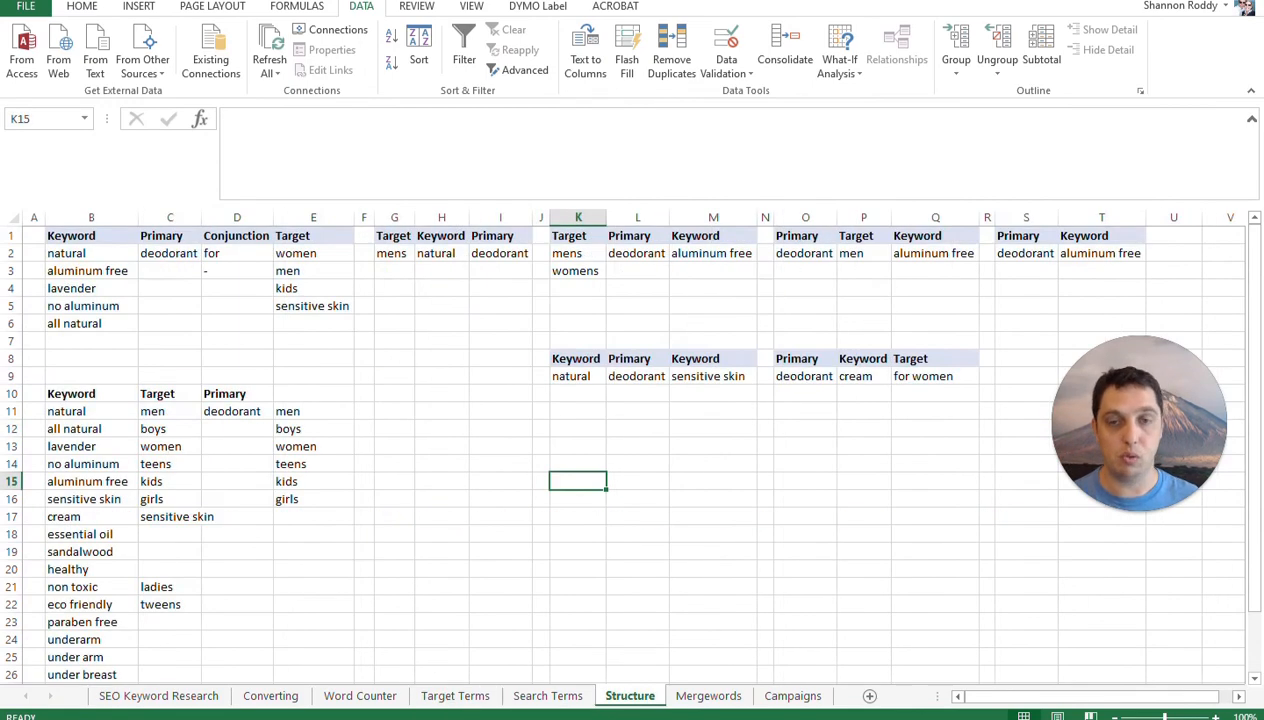
click(637, 464)
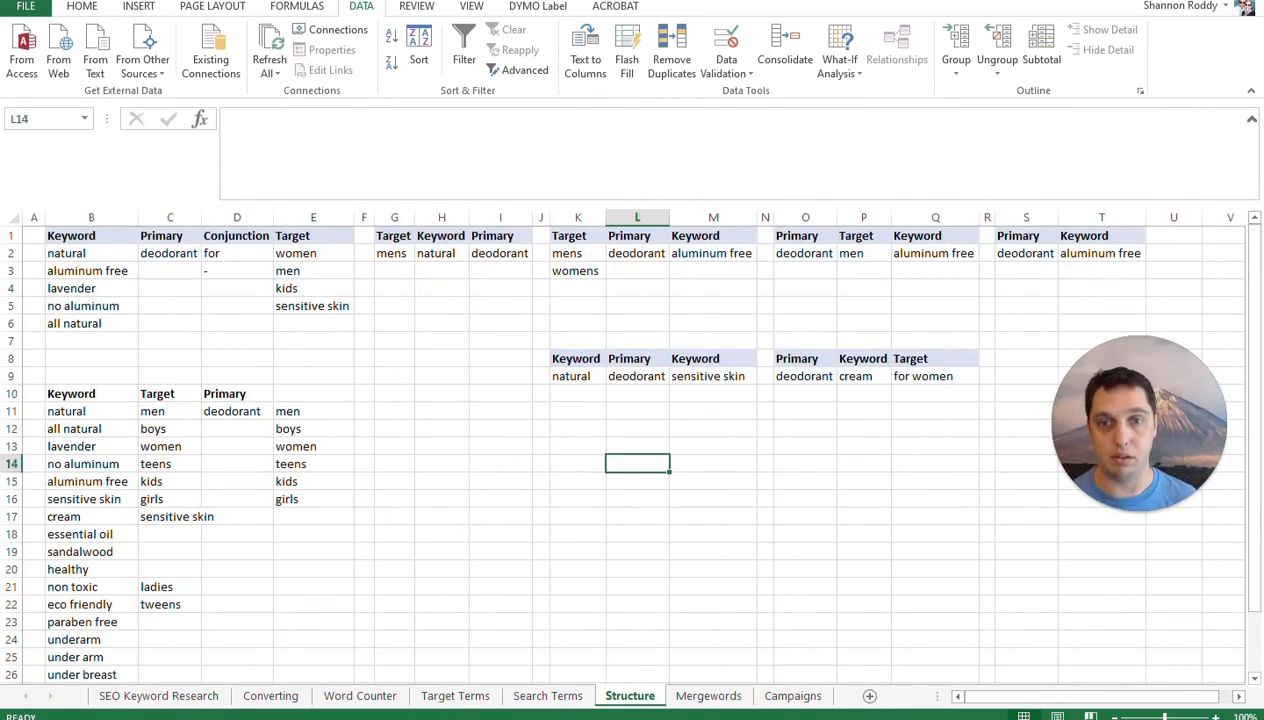
Examine the target, keyword and primary word order in G2:I2 and the target words girls, kids and teens in column C
click(394, 254)
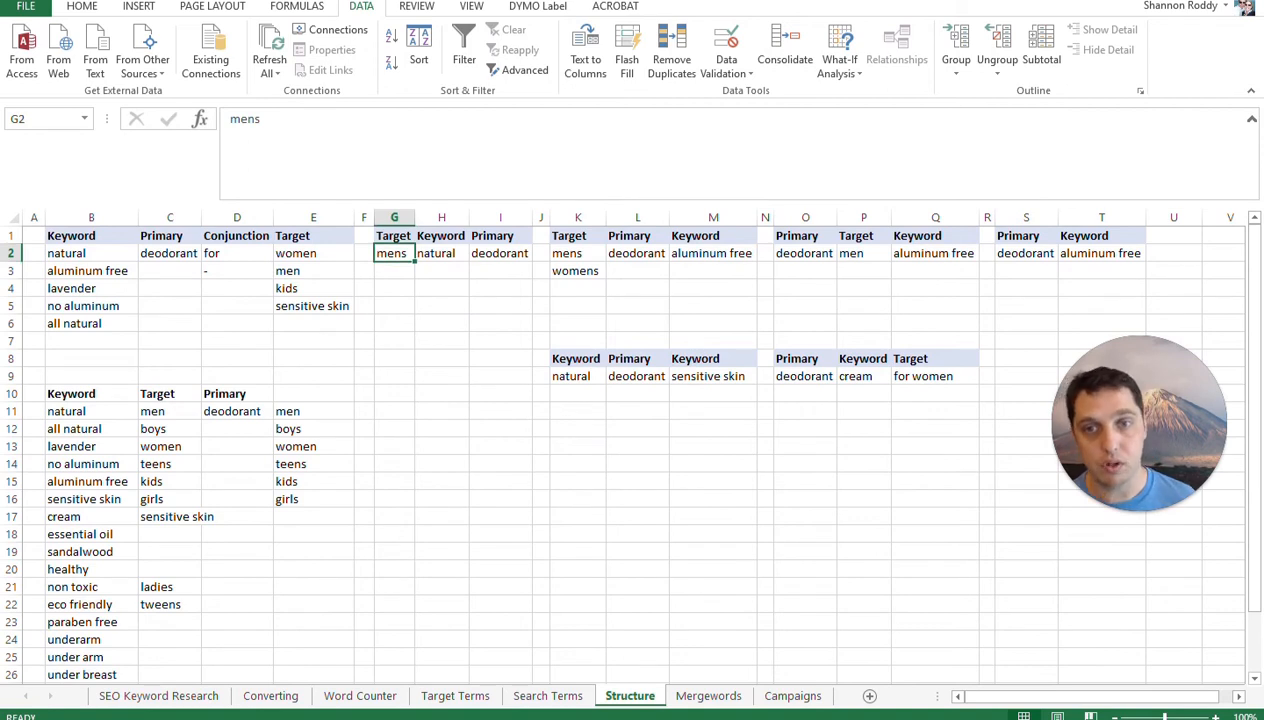
click(441, 254)
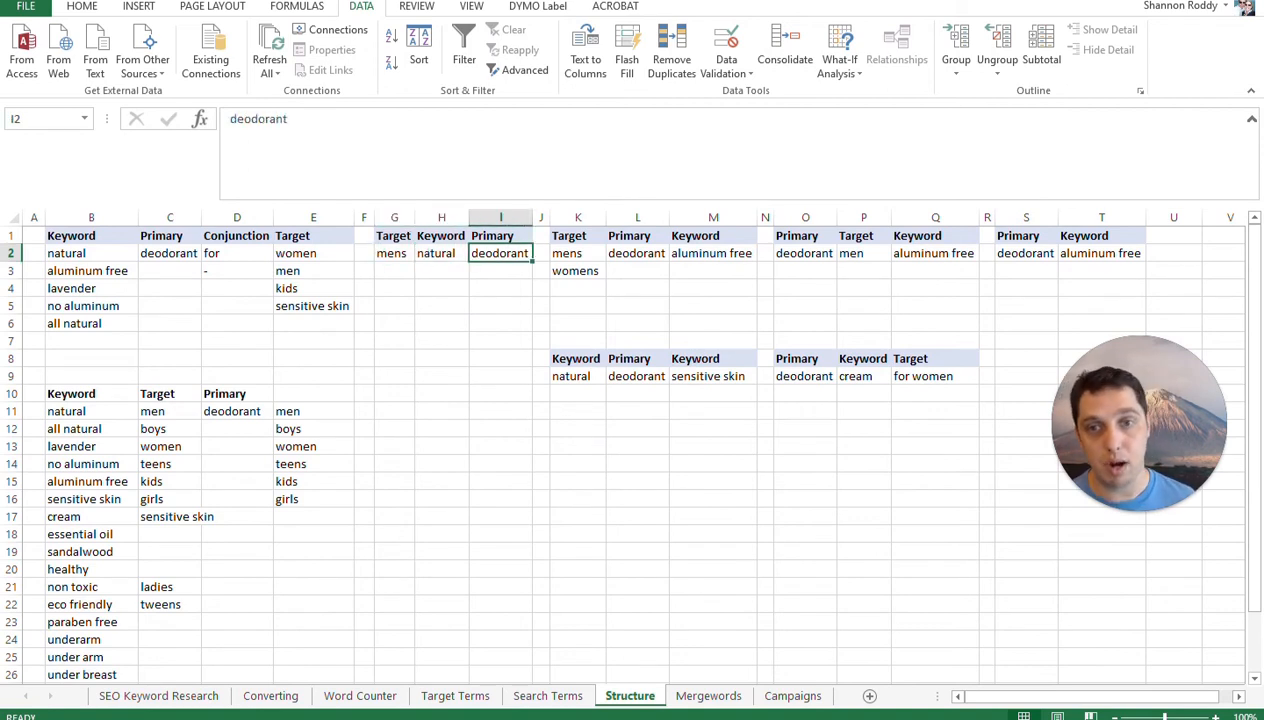
click(500, 288)
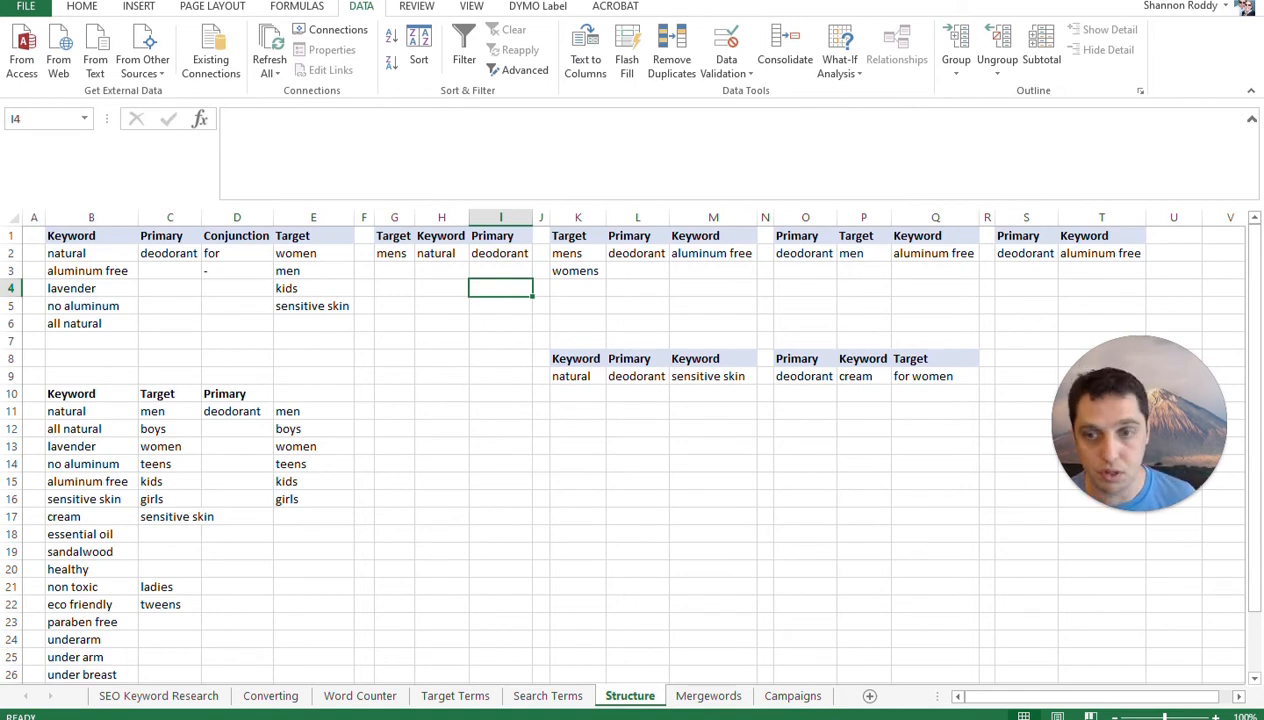
click(170, 499)
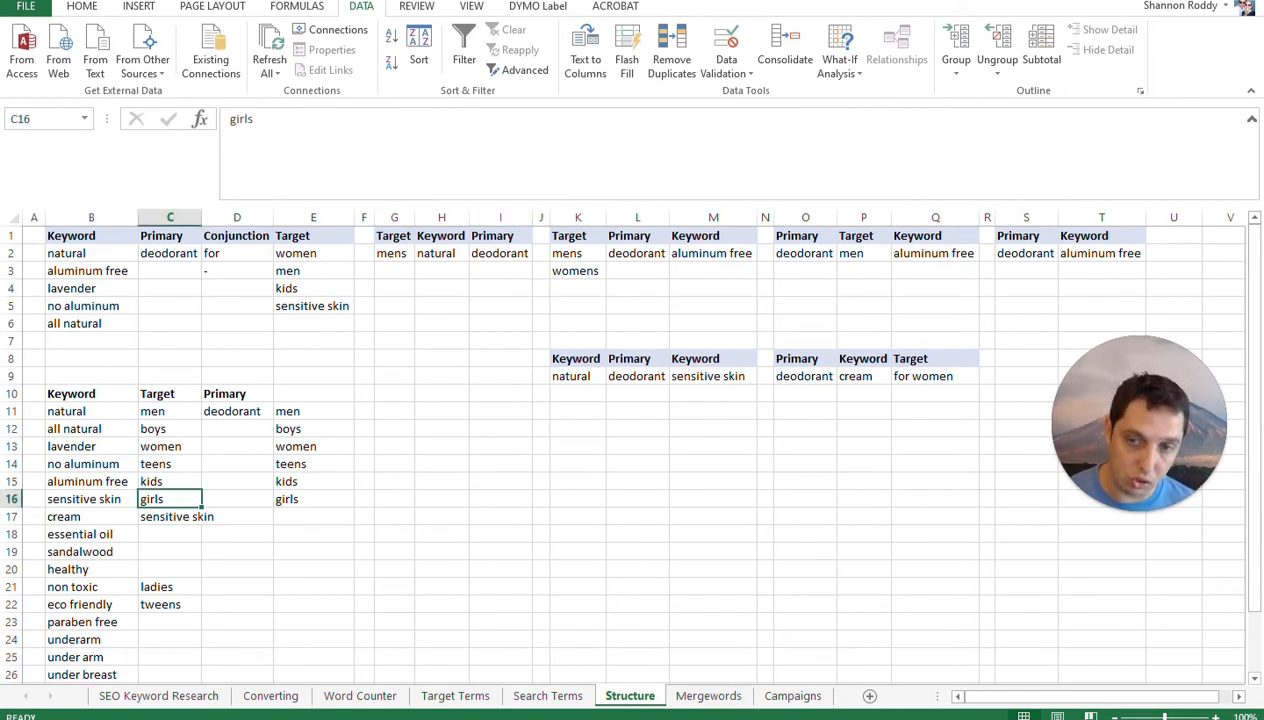
click(170, 482)
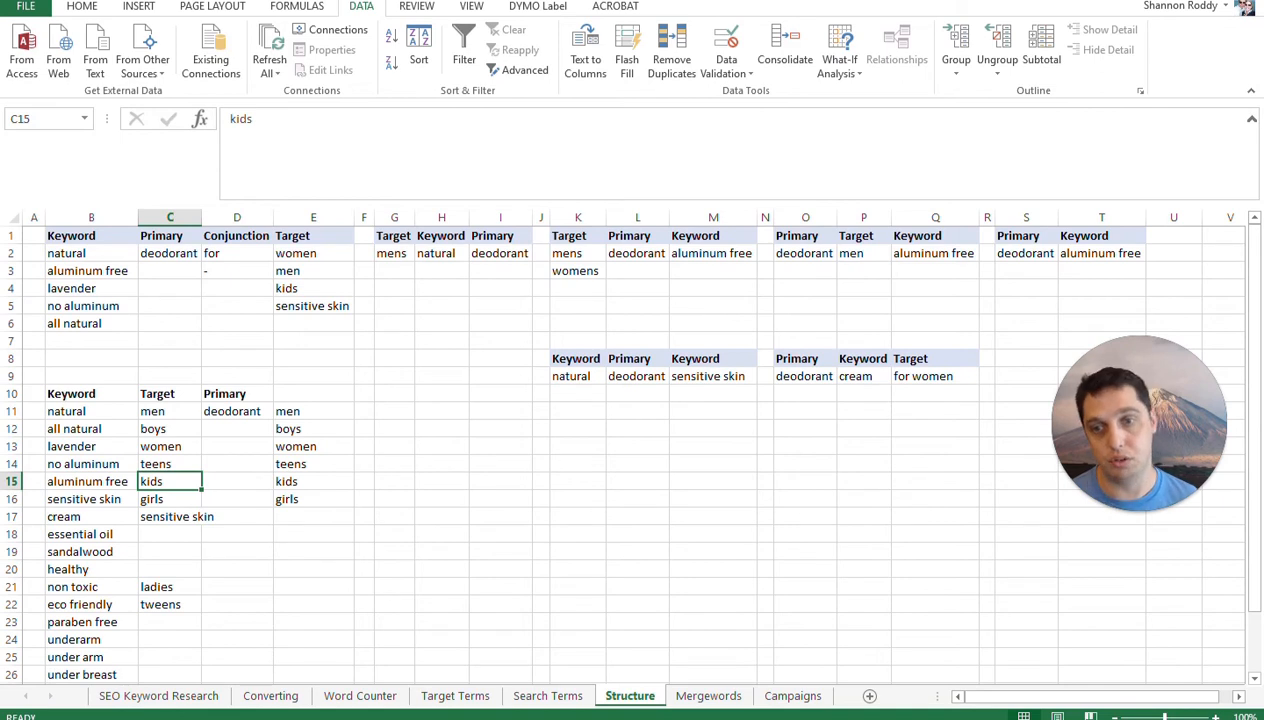
click(170, 464)
click(442, 394)
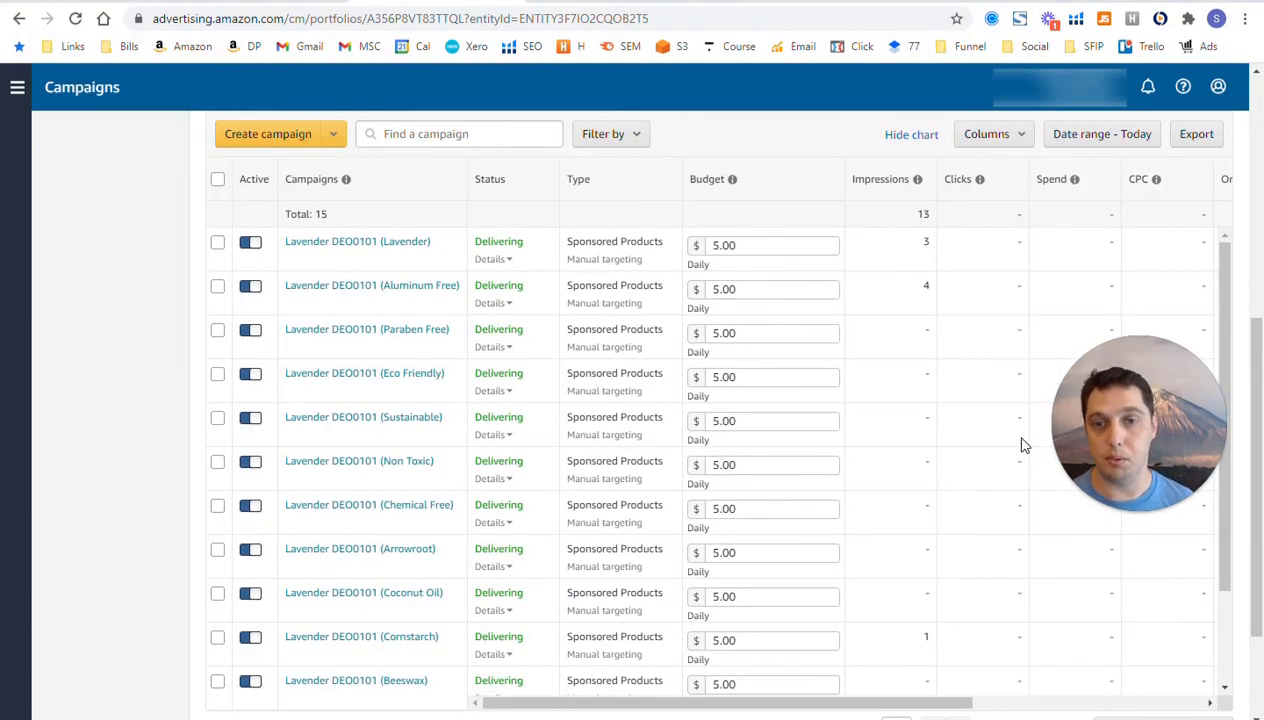
In Amazon Advertising, open the Lavender DEO0101 (Aluminum Free) campaign separately and show the targeting of its ad group
right_click(410, 294)
click(417, 302)
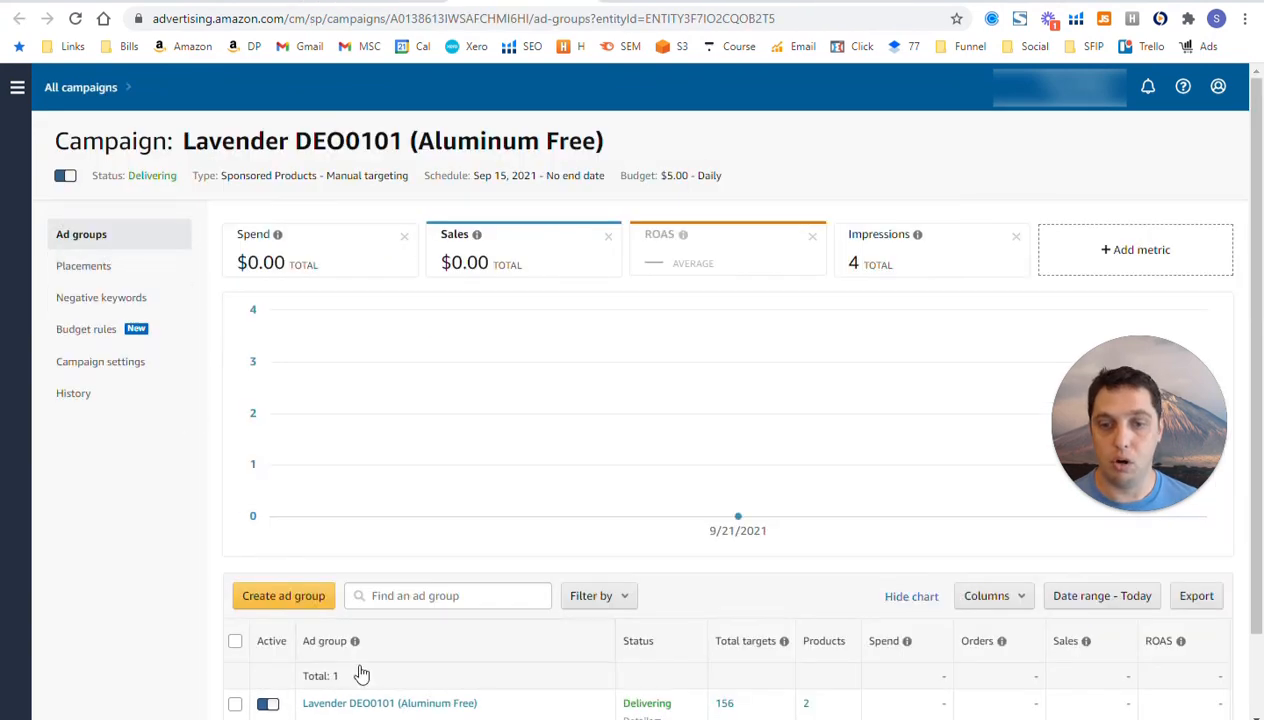
click(400, 706)
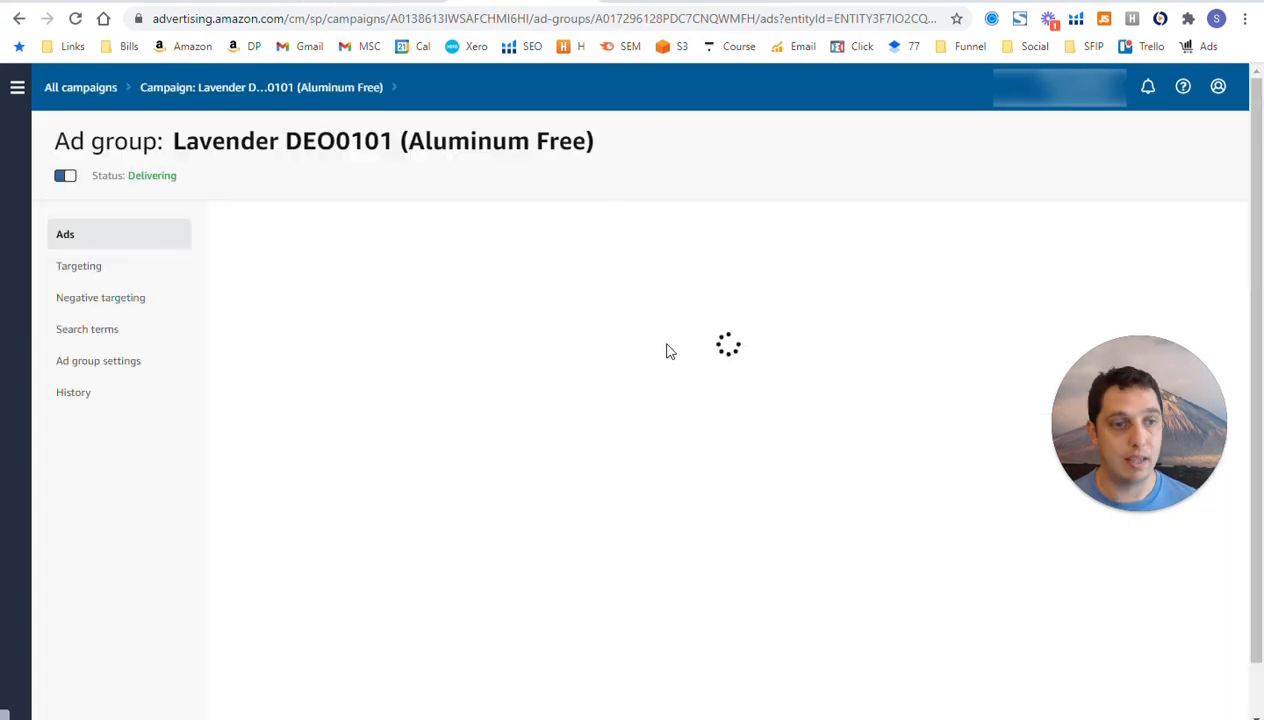
click(103, 267)
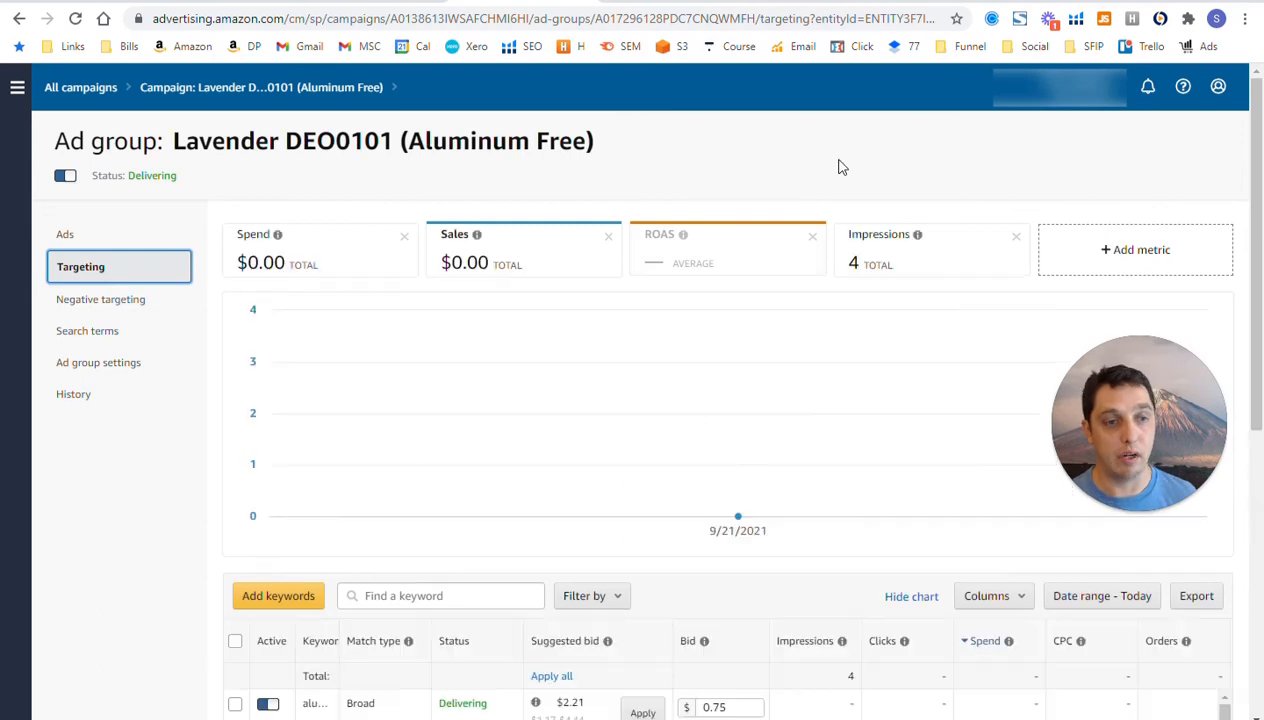
Widen the Keyword column to show the full phrases and review the ad group's targeted keywords and match types
scroll(893, 172, down, 5)
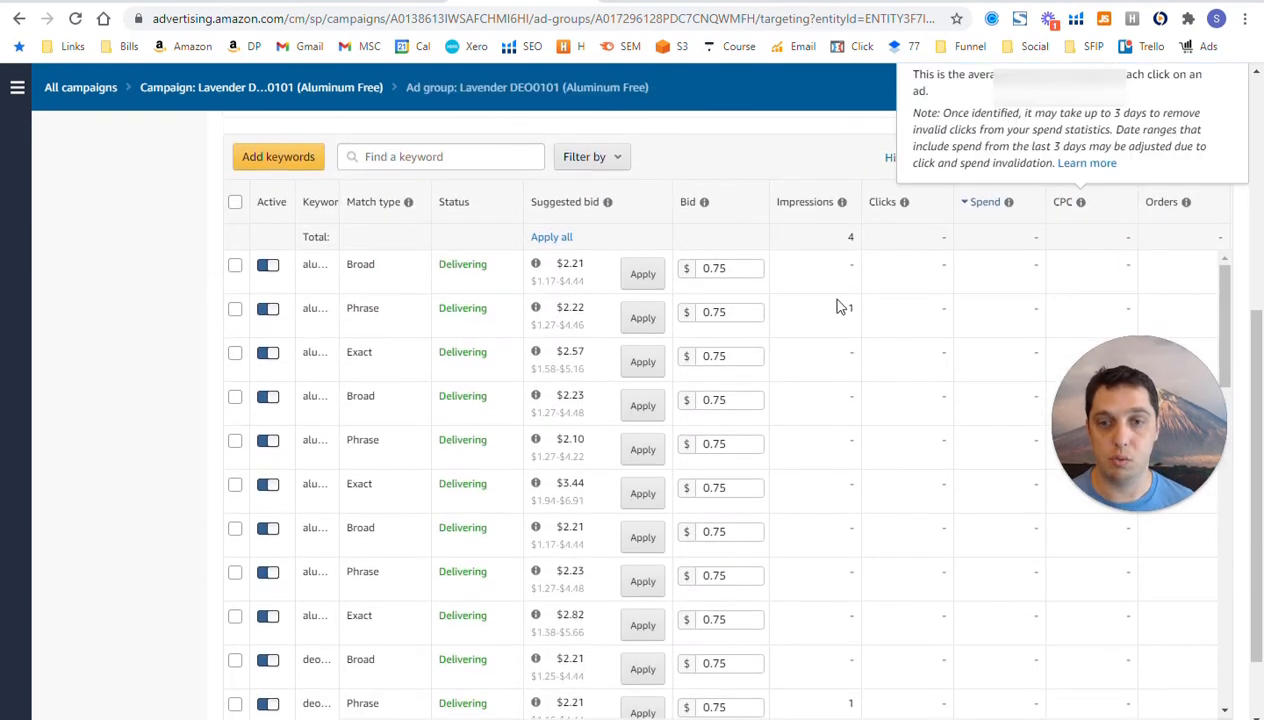
drag(340, 190, 484, 222)
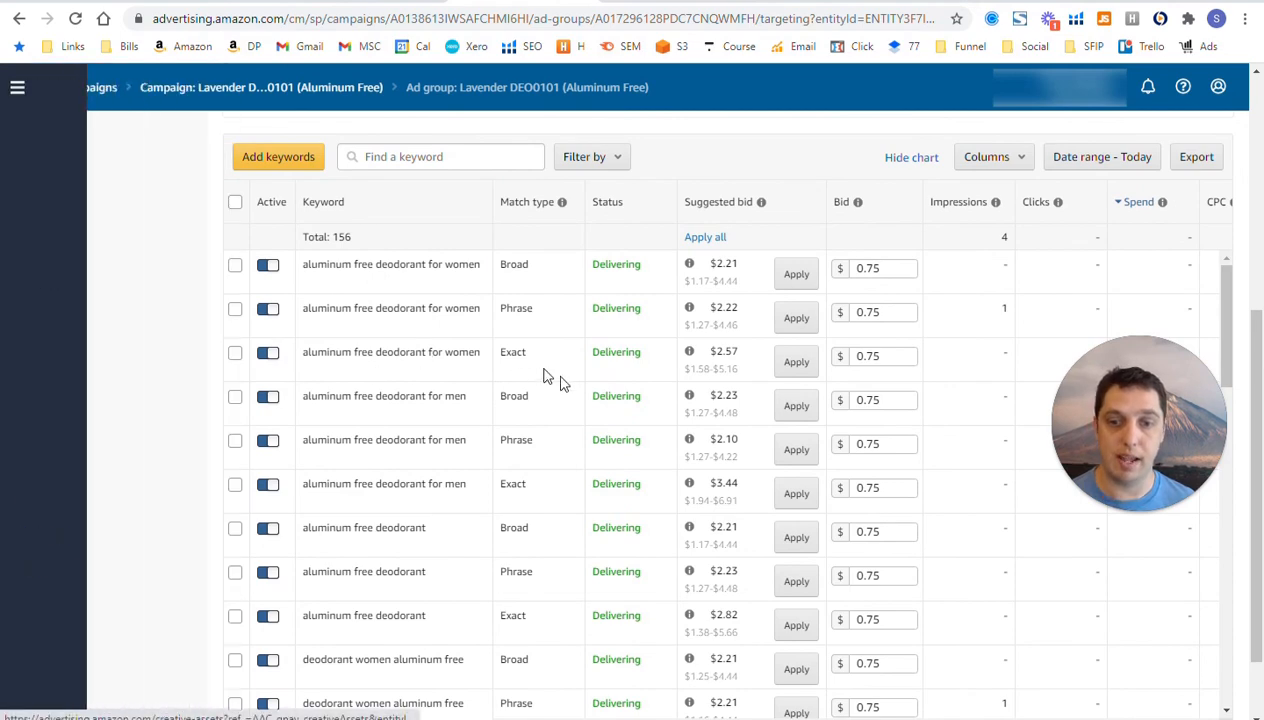
scroll(615, 401, down, 15)
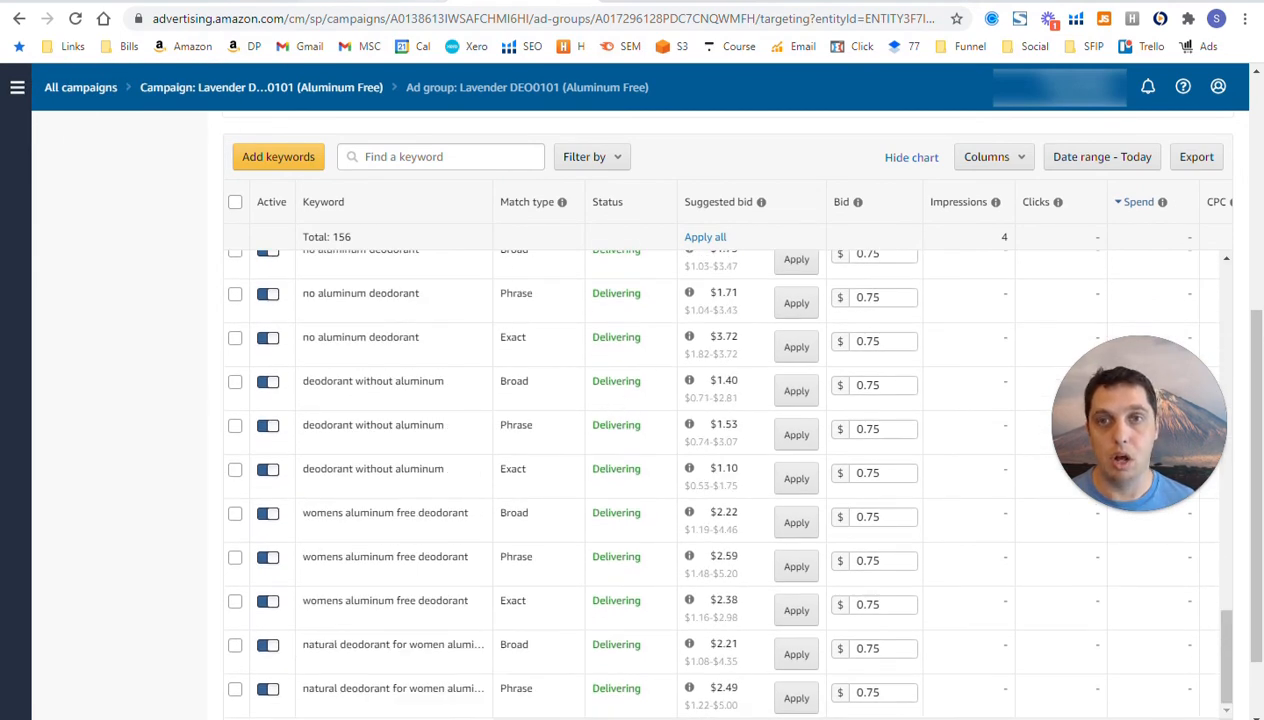
Return to the campaign list, review the Lavender DEO0101 campaigns by keyword theme, and switch back to the Structure sheet in Excel
click(400, 5)
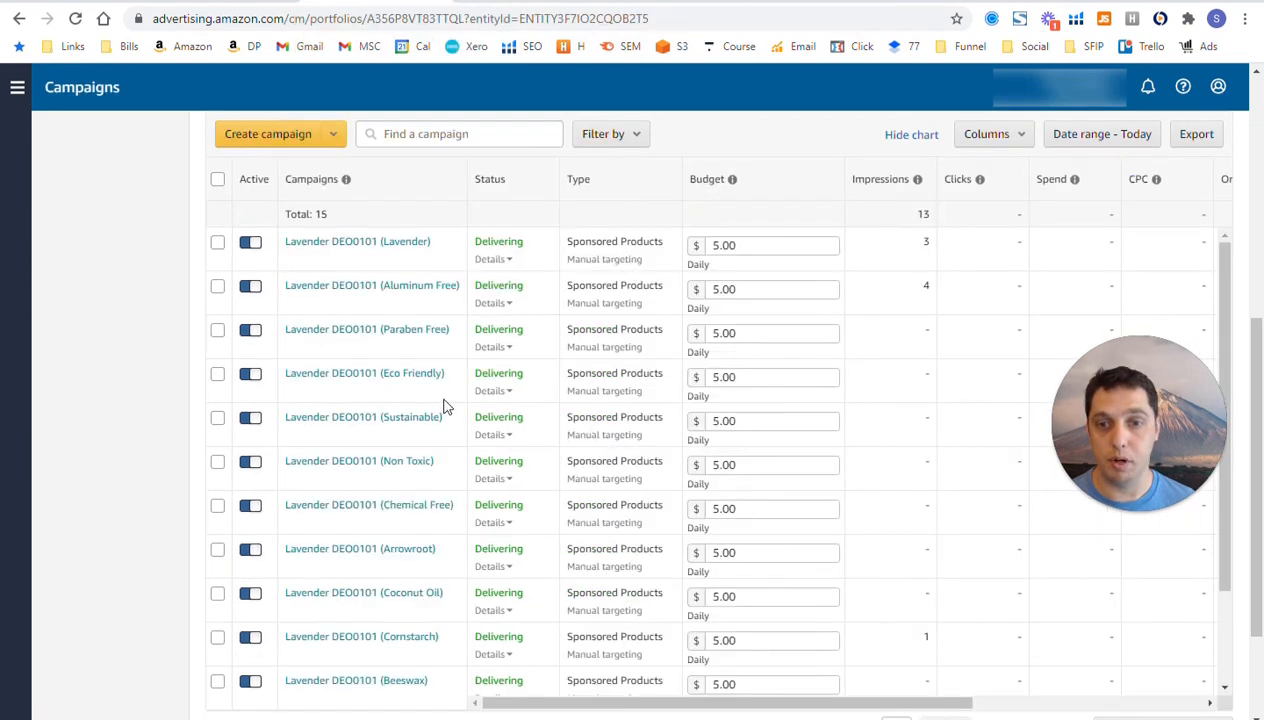
scroll(443, 410, down, 2)
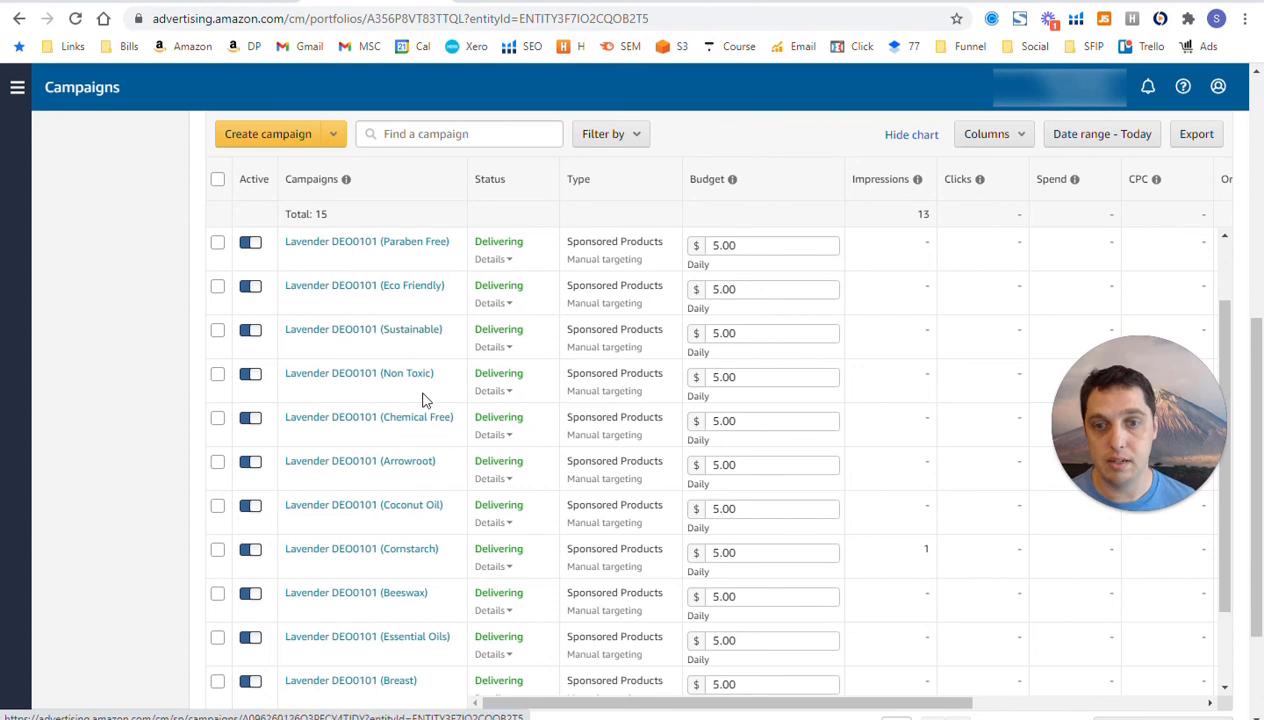
scroll(430, 440, down, 1)
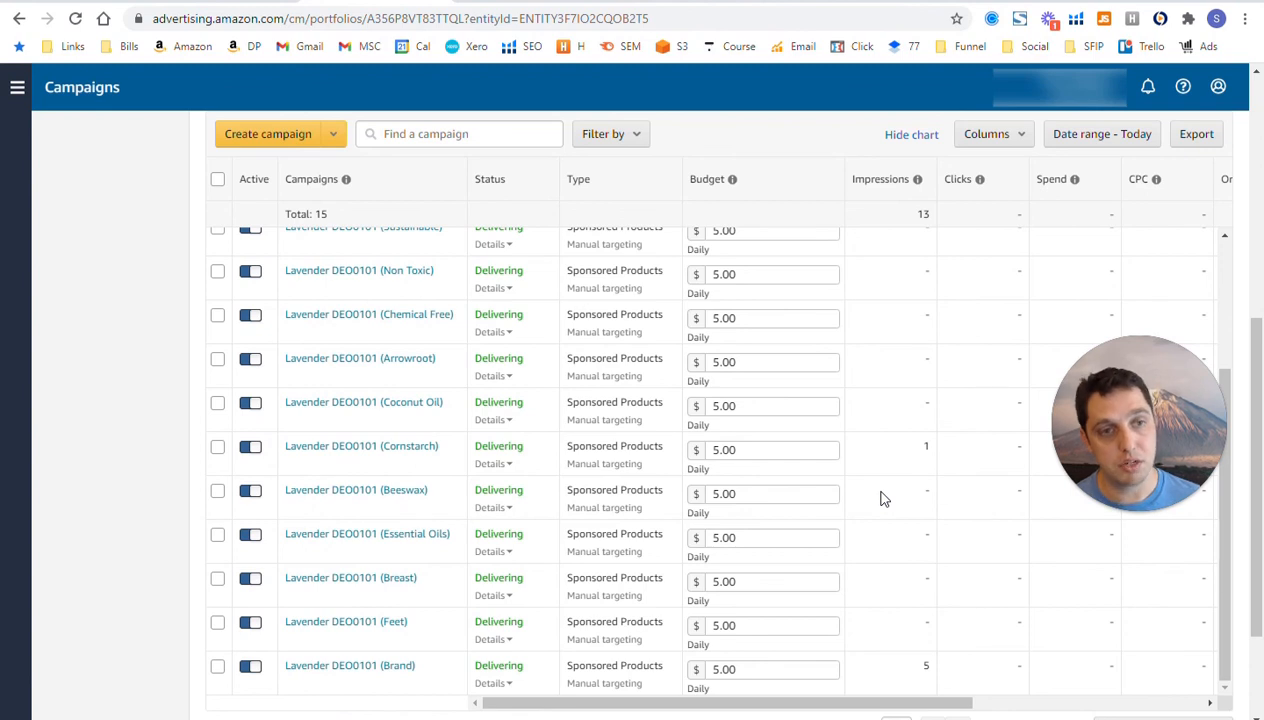
scroll(930, 475, up, 2)
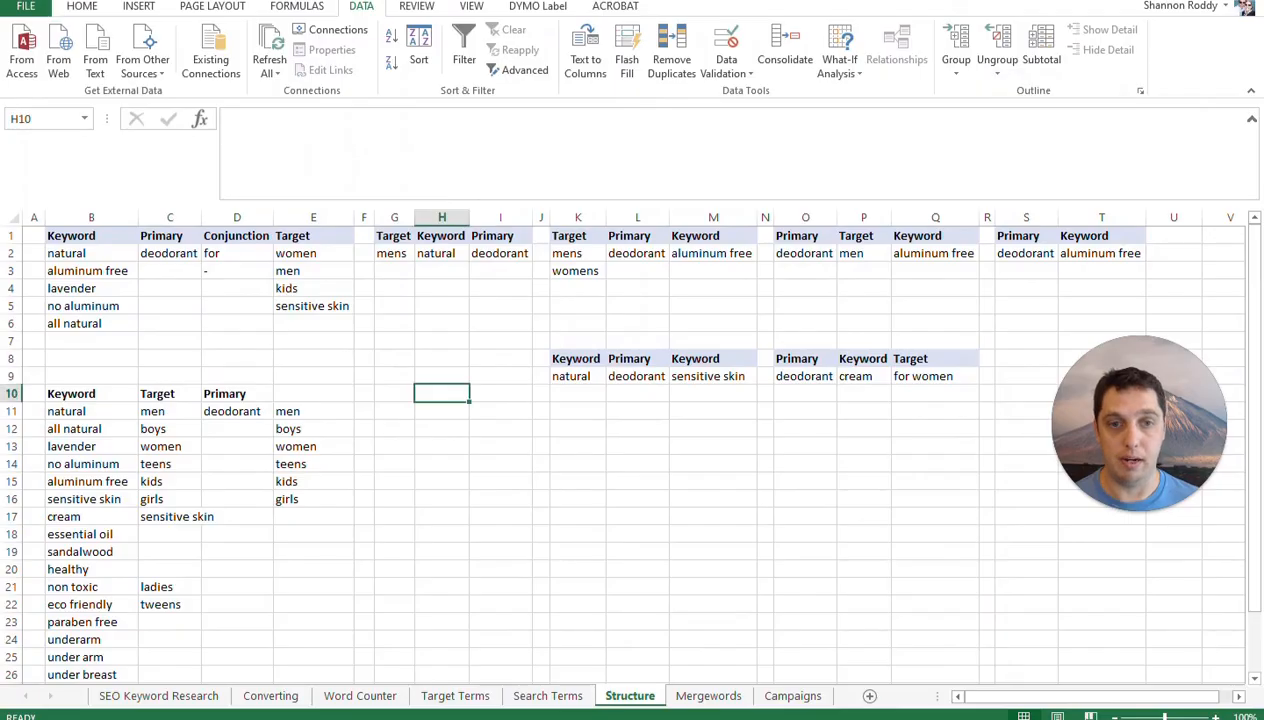
click(864, 534)
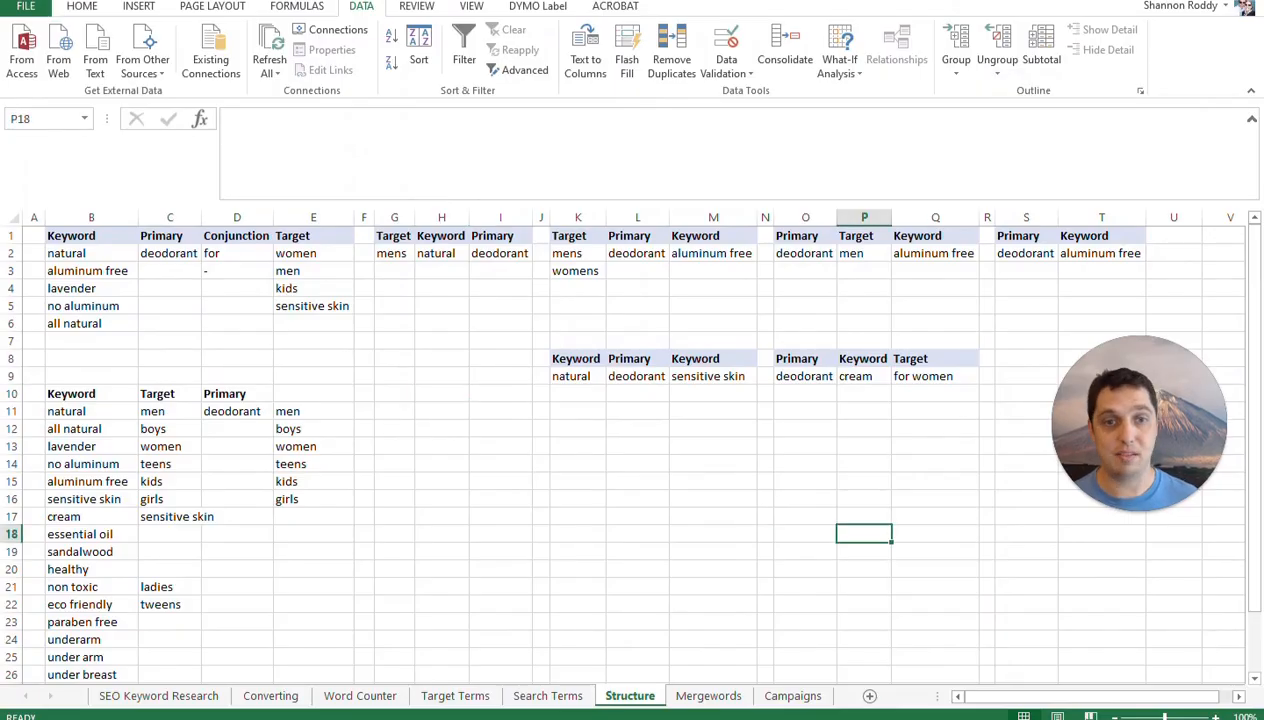